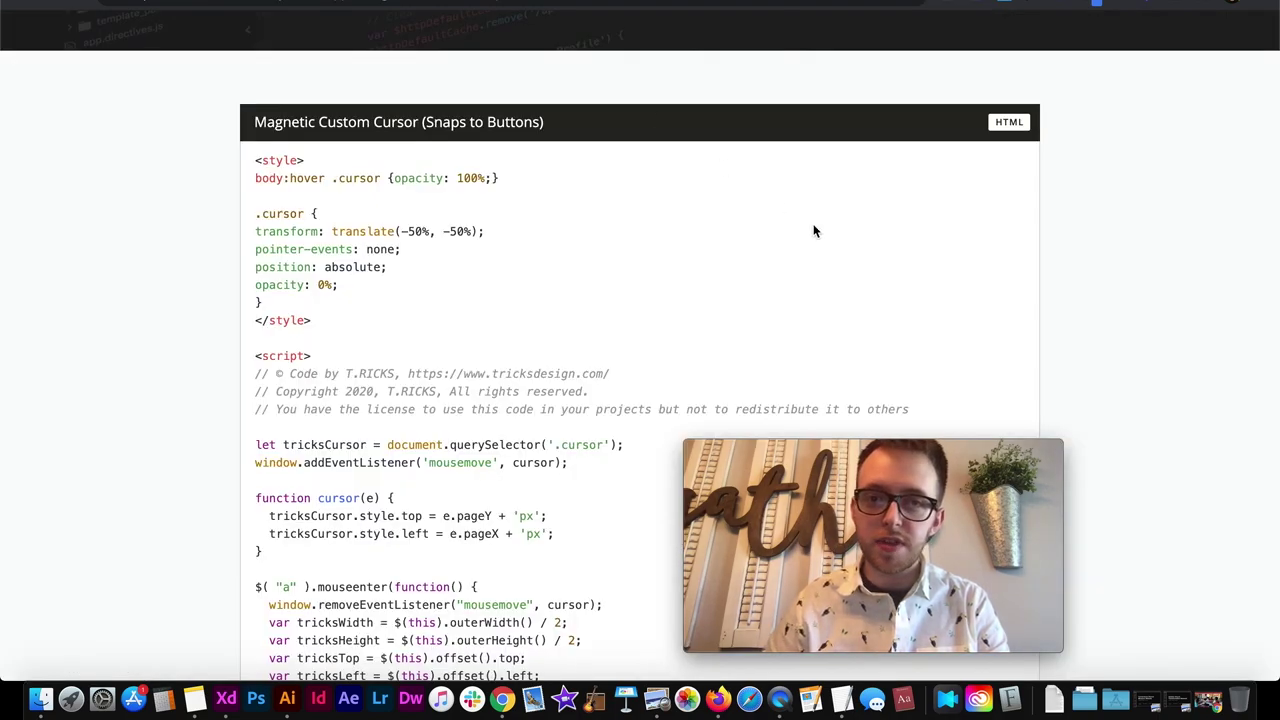
Copy the Magnetic Custom Cursor HTML snippet to the clipboard.
left_click(1011, 164)
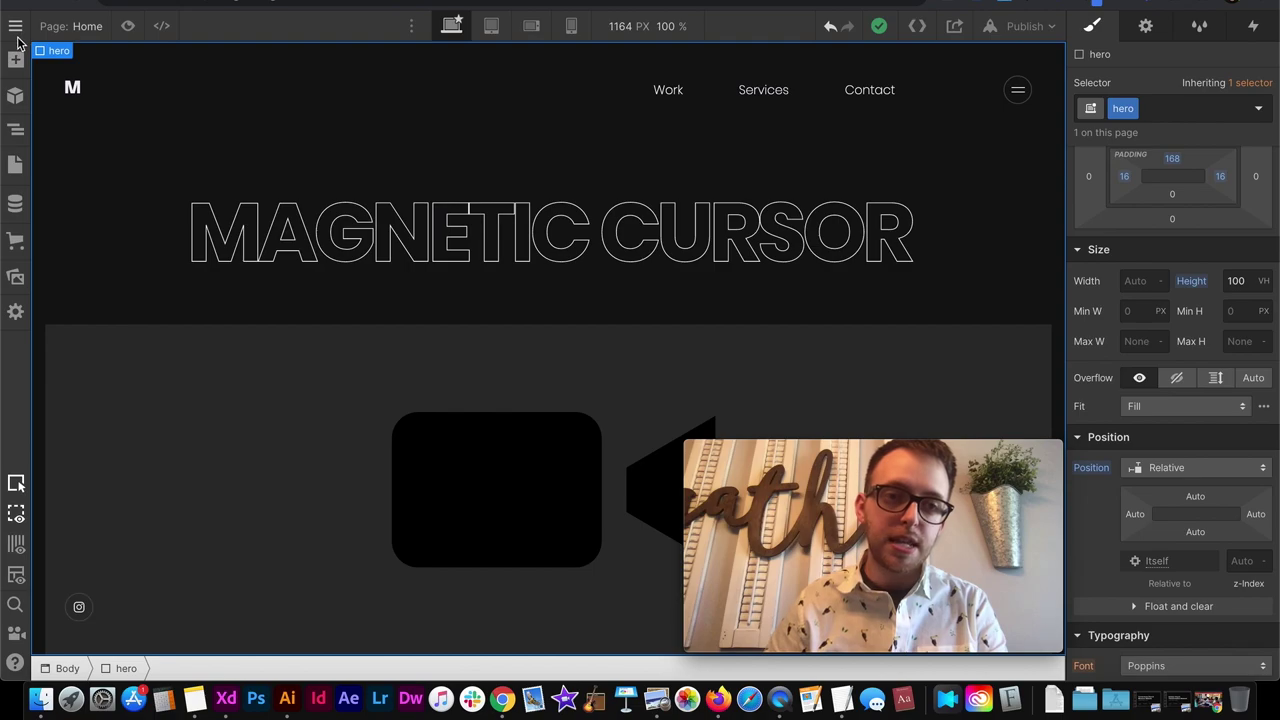
Paste the cursor style and script into the Home page's Before </body> custom code and save.
left_click(16, 166)
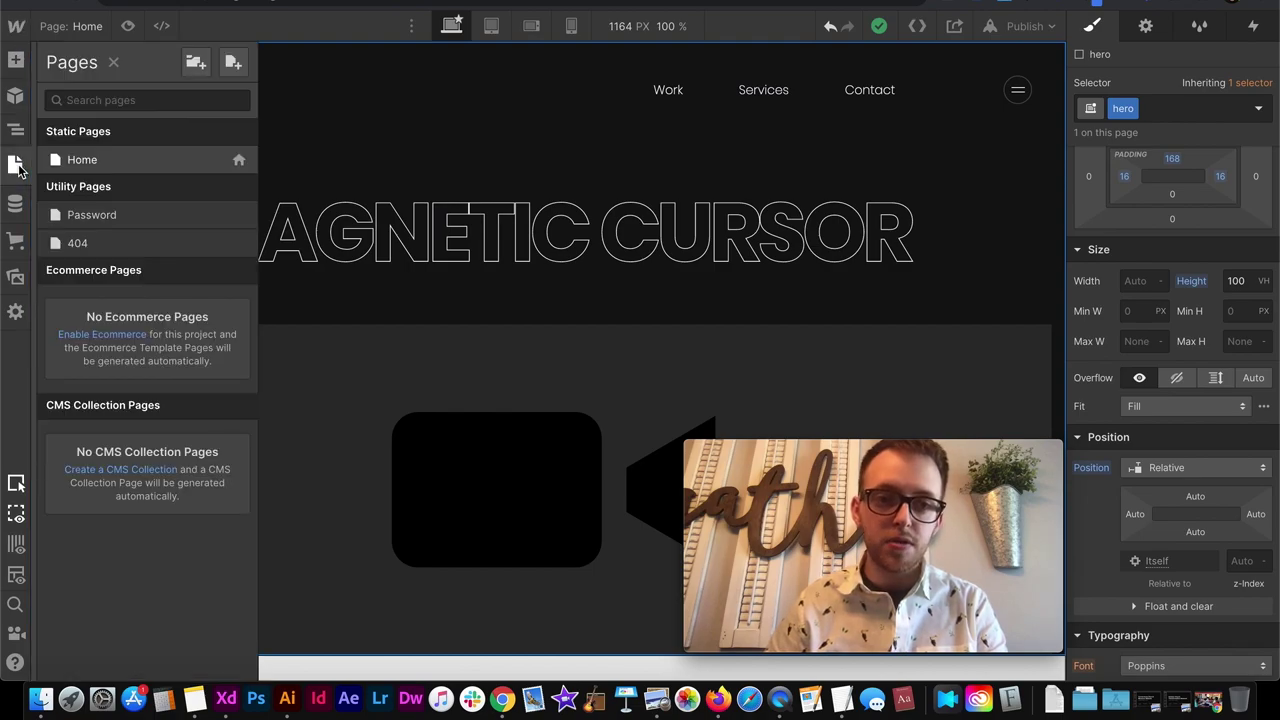
left_click(244, 162)
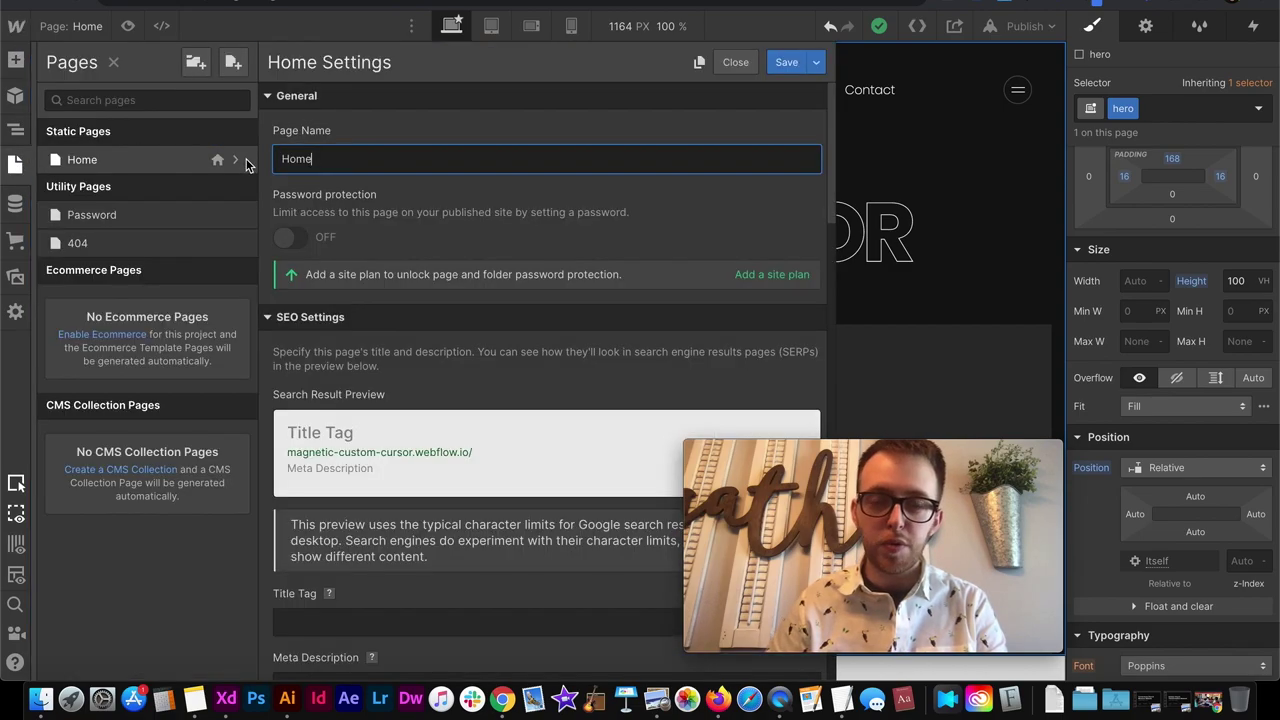
scroll(431, 326, "down", 15)
left_click(363, 446)
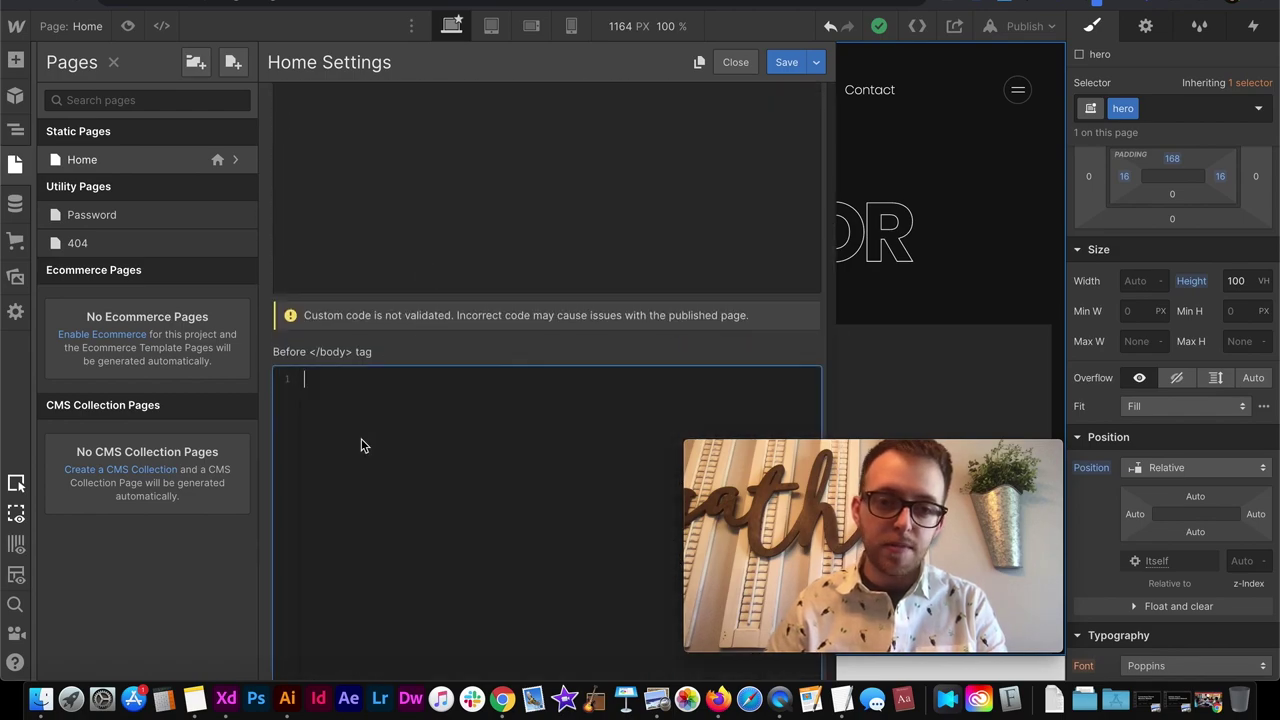
left_click_drag(310, 356, 383, 354)
left_click(366, 406)
key("super+v")
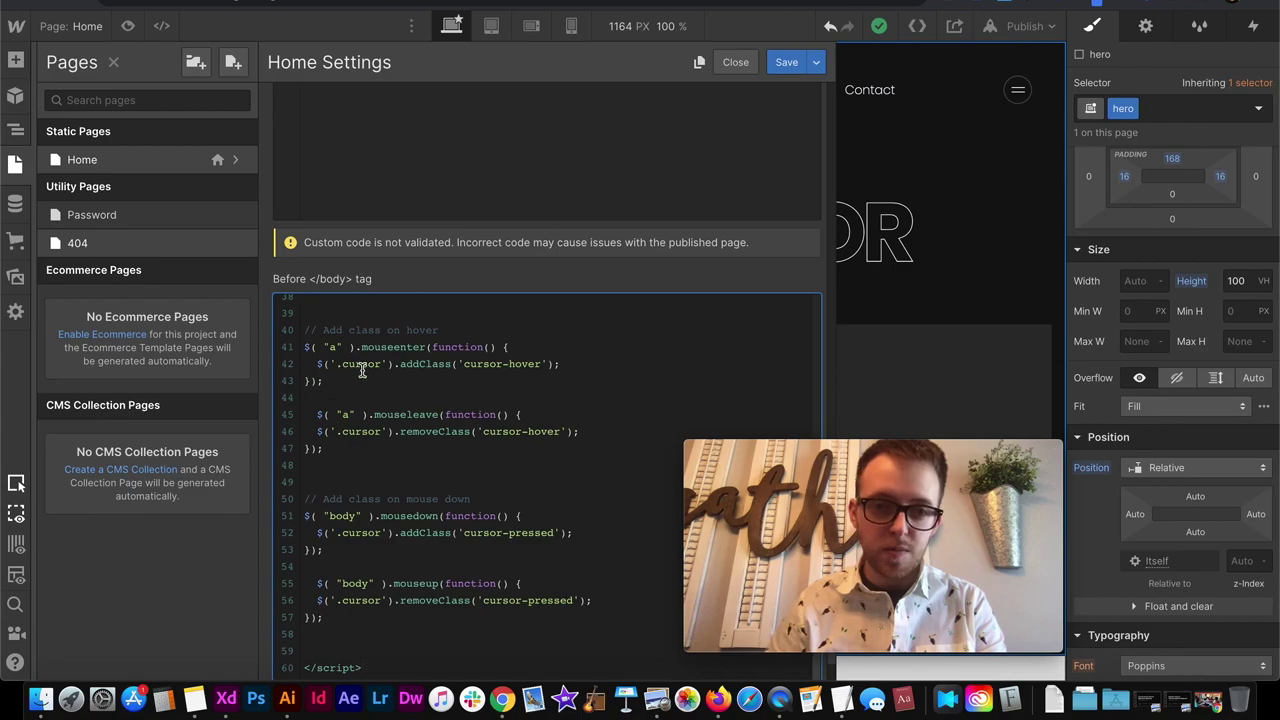
scroll(349, 412, "up", 10)
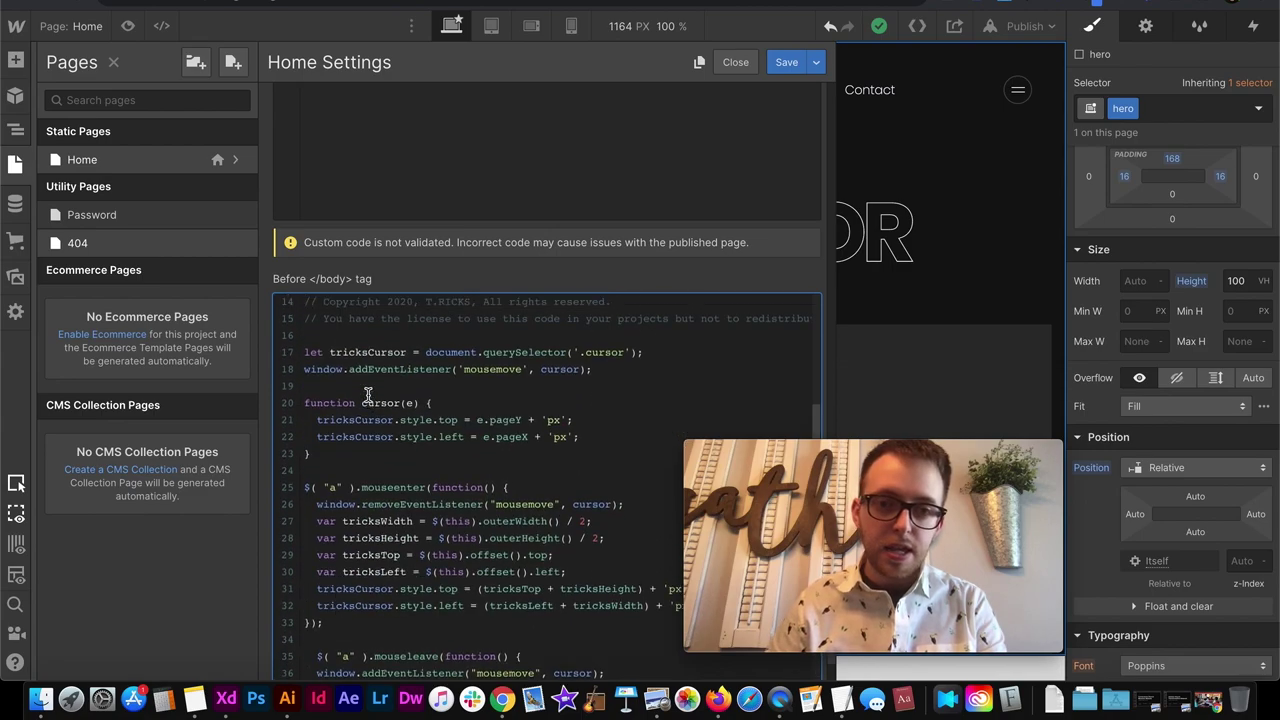
scroll(368, 397, "up", 2)
left_click_drag(333, 414, 300, 413)
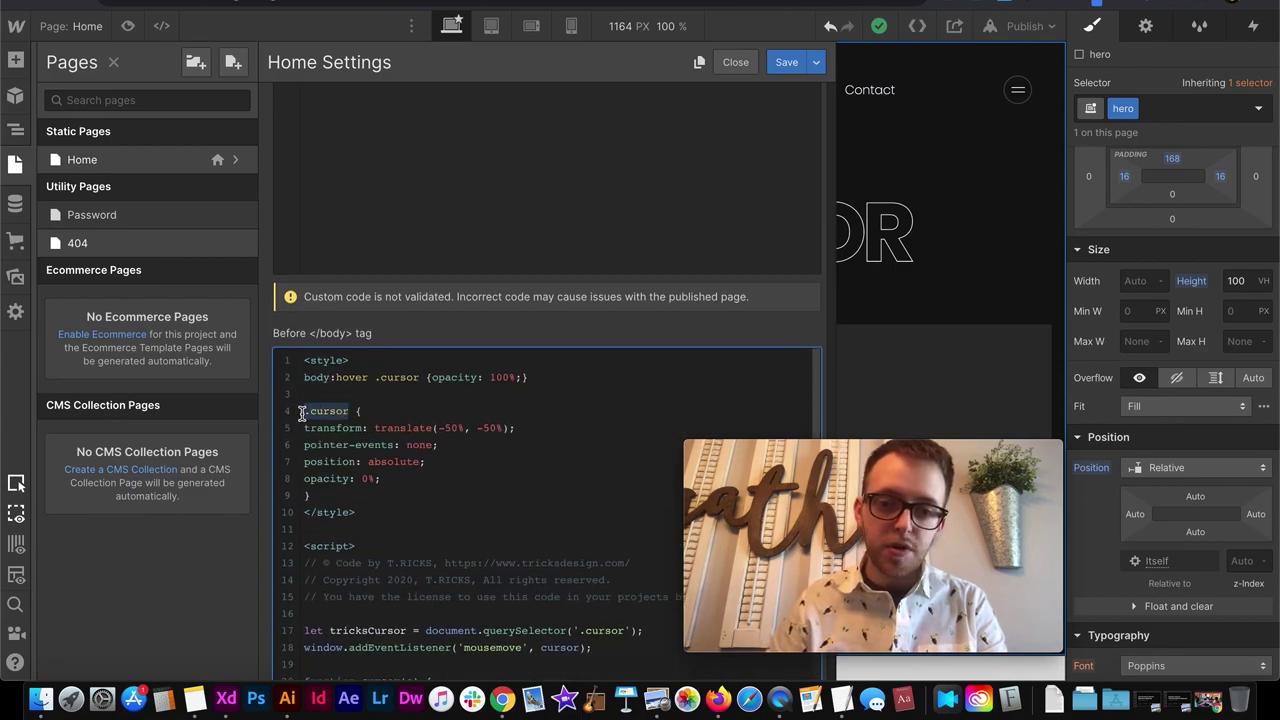
left_click(786, 62)
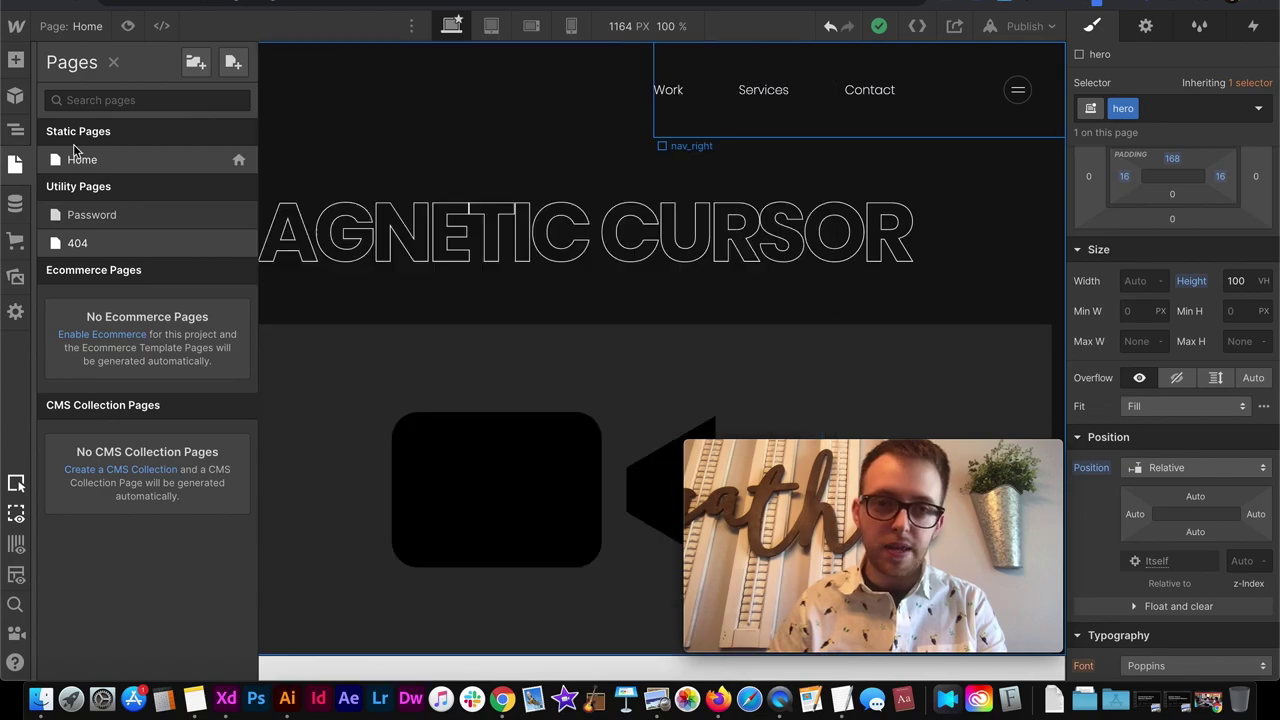
Add a Div Block at the top of Body and give it the class cursor.
left_click(15, 62)
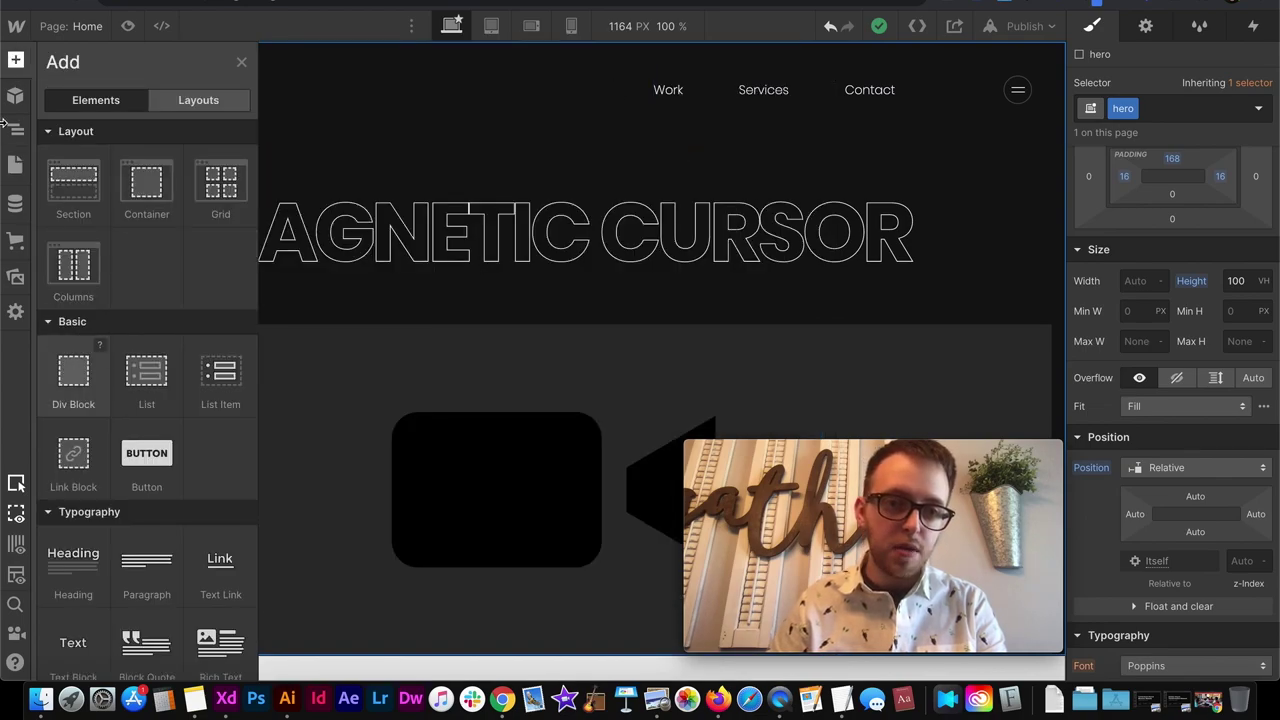
left_click_drag(5, 120, 130, 118)
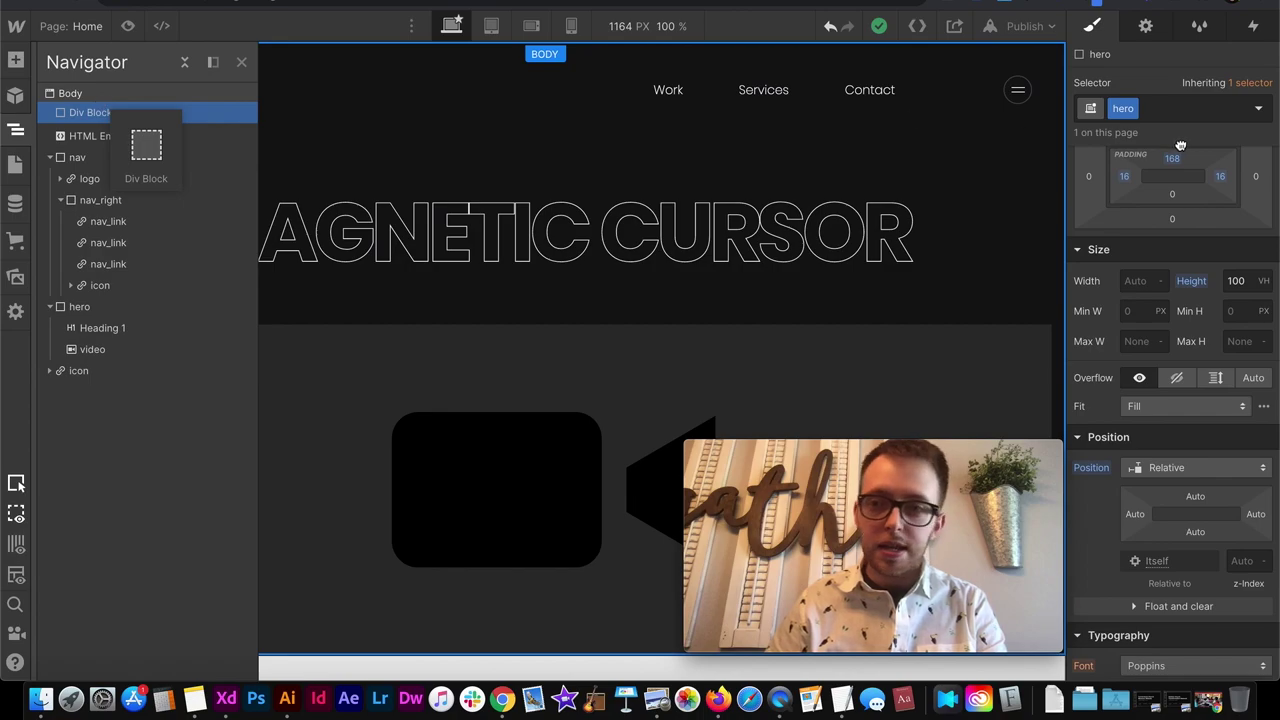
left_click(1170, 108)
type("cur")
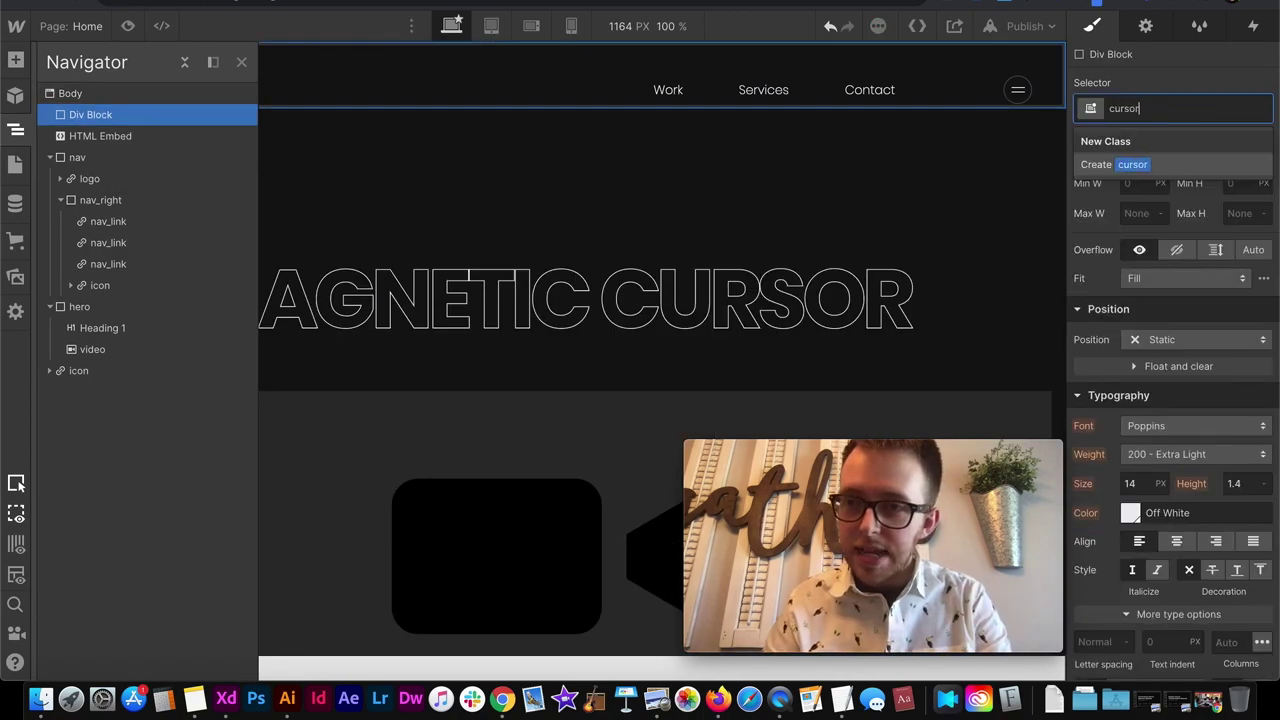
type("sor")
key("Return")
Size the cursor 26 × 26 px, absolutely positioned, with z-index 40.
scroll(1157, 339, "up", 3)
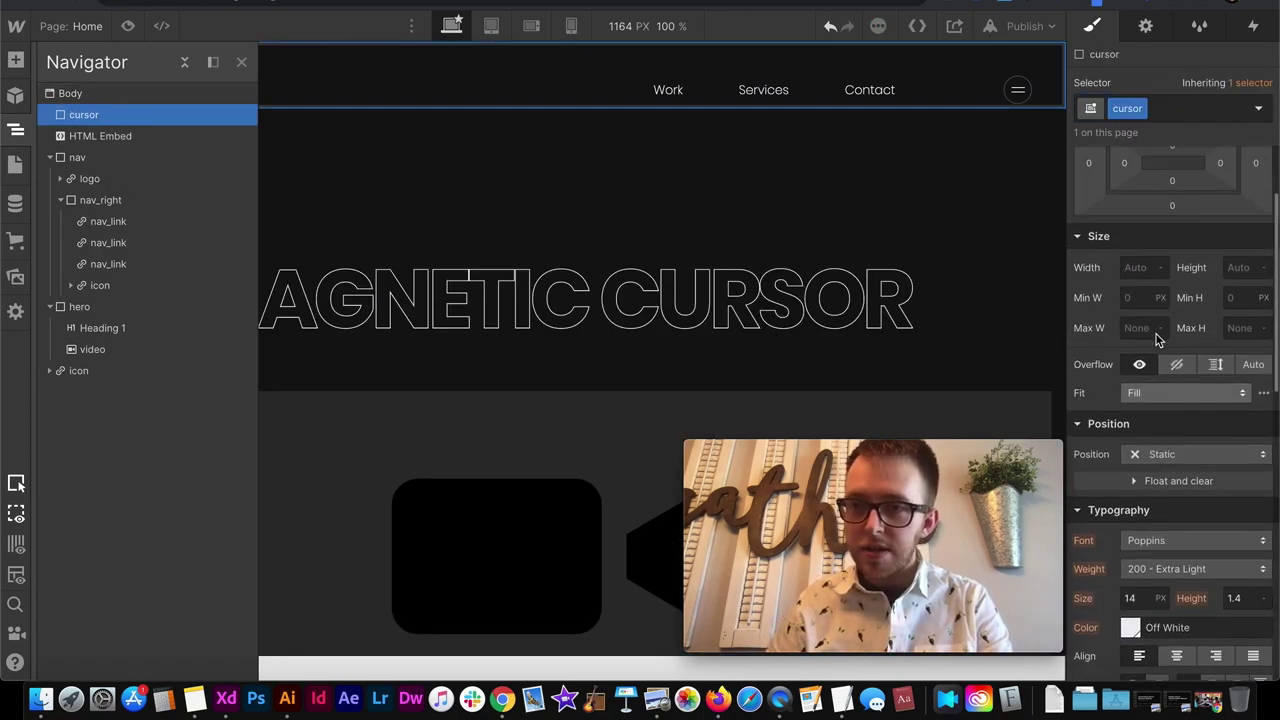
left_click(1134, 267)
type("2")
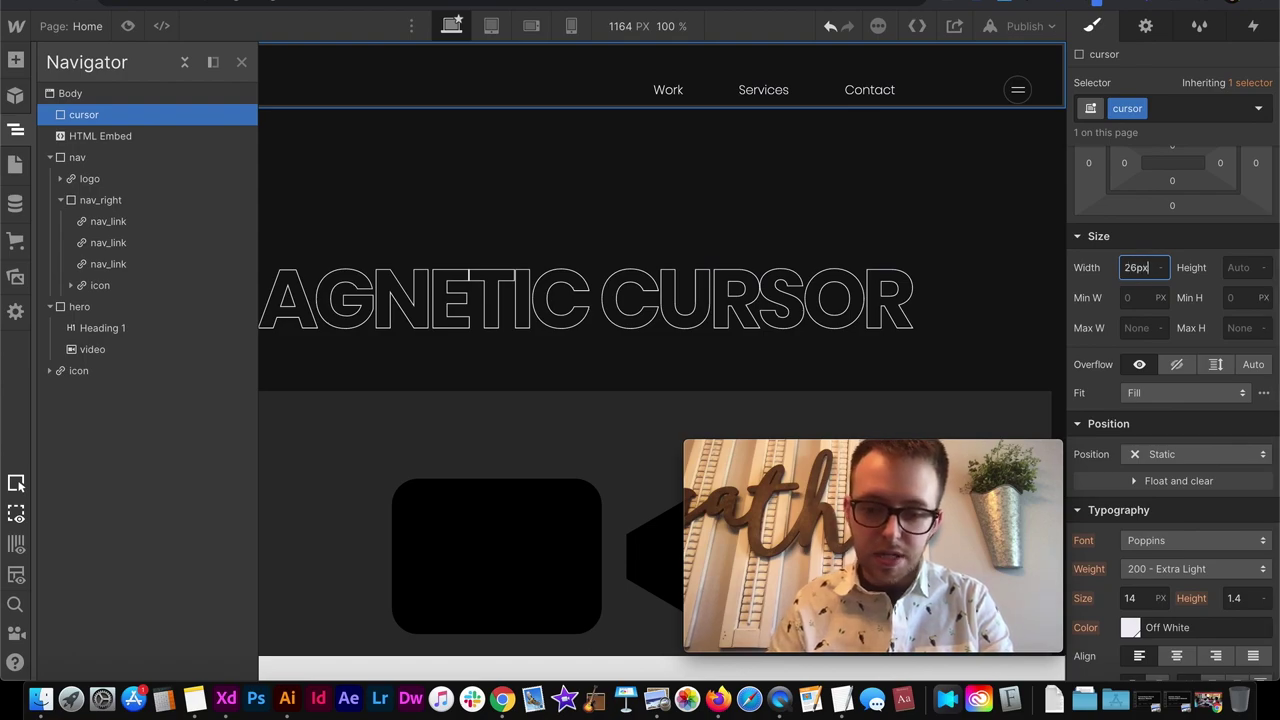
type("6px")
key("Return")
left_click(1235, 268)
type("26p")
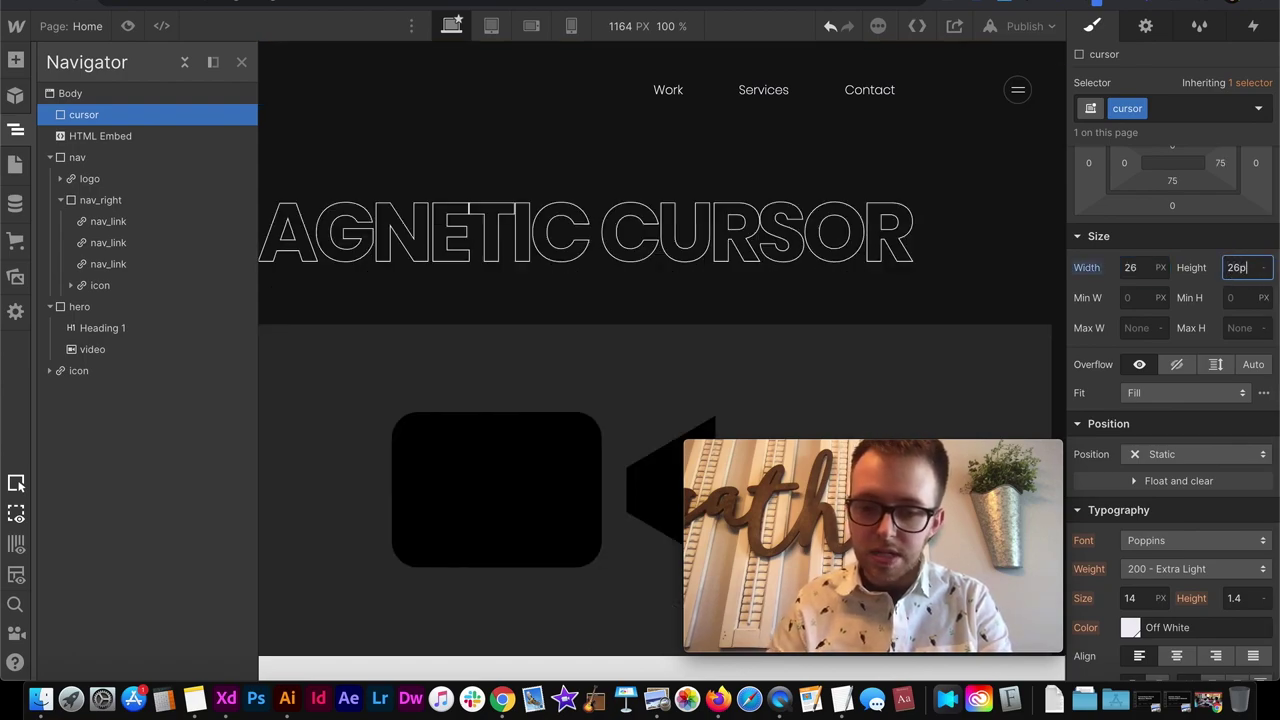
type("x")
key("Return")
scroll(1182, 429, "down", 5)
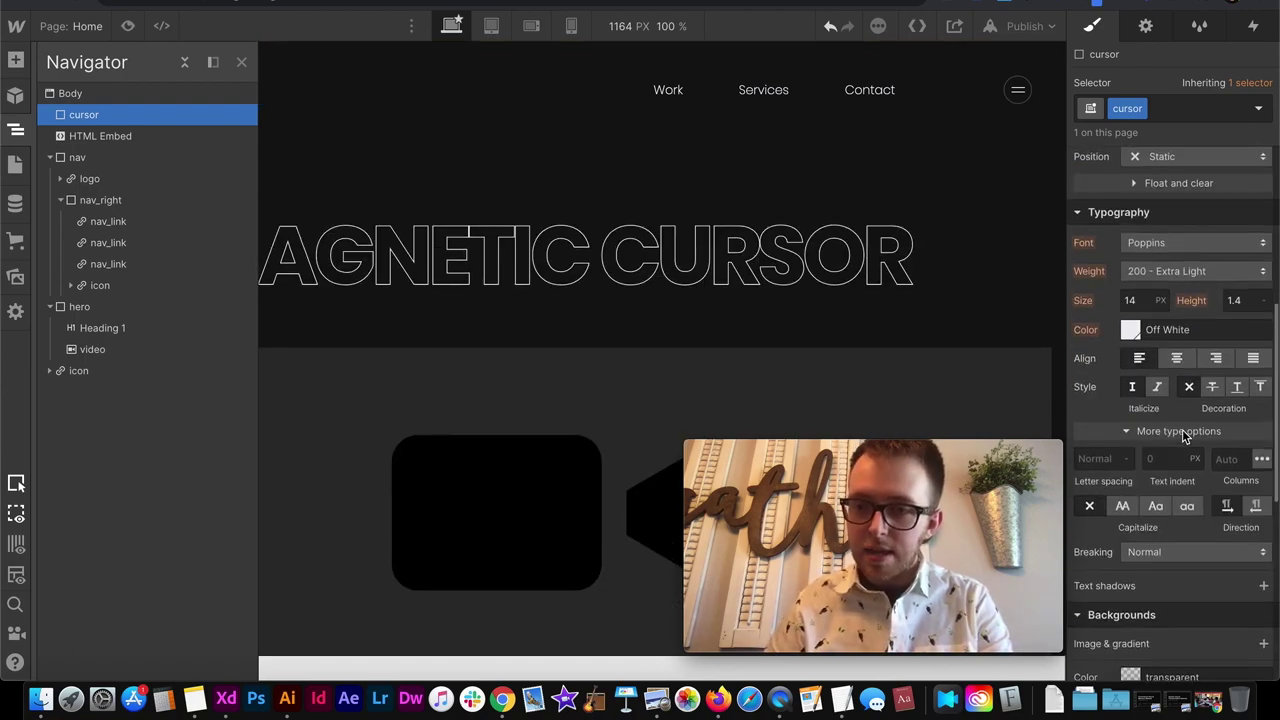
scroll(1162, 240, "up", 2)
left_click(1160, 231)
left_click(1177, 274)
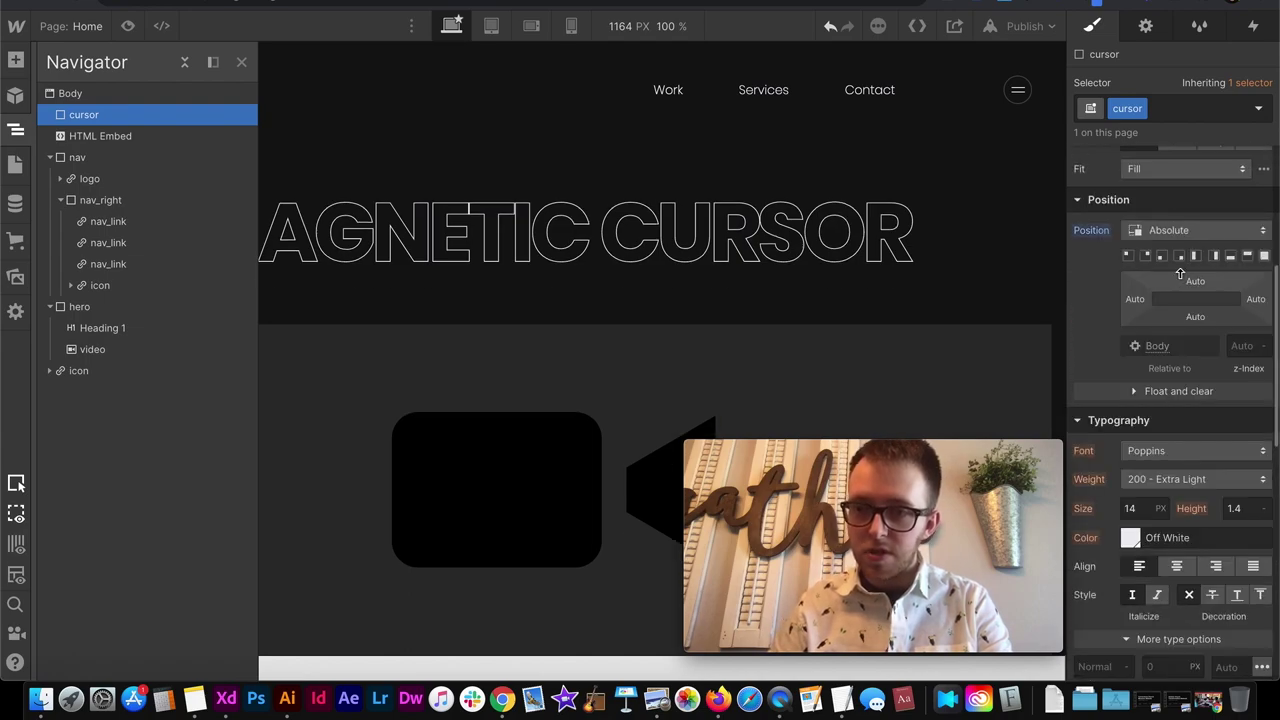
left_click(1236, 346)
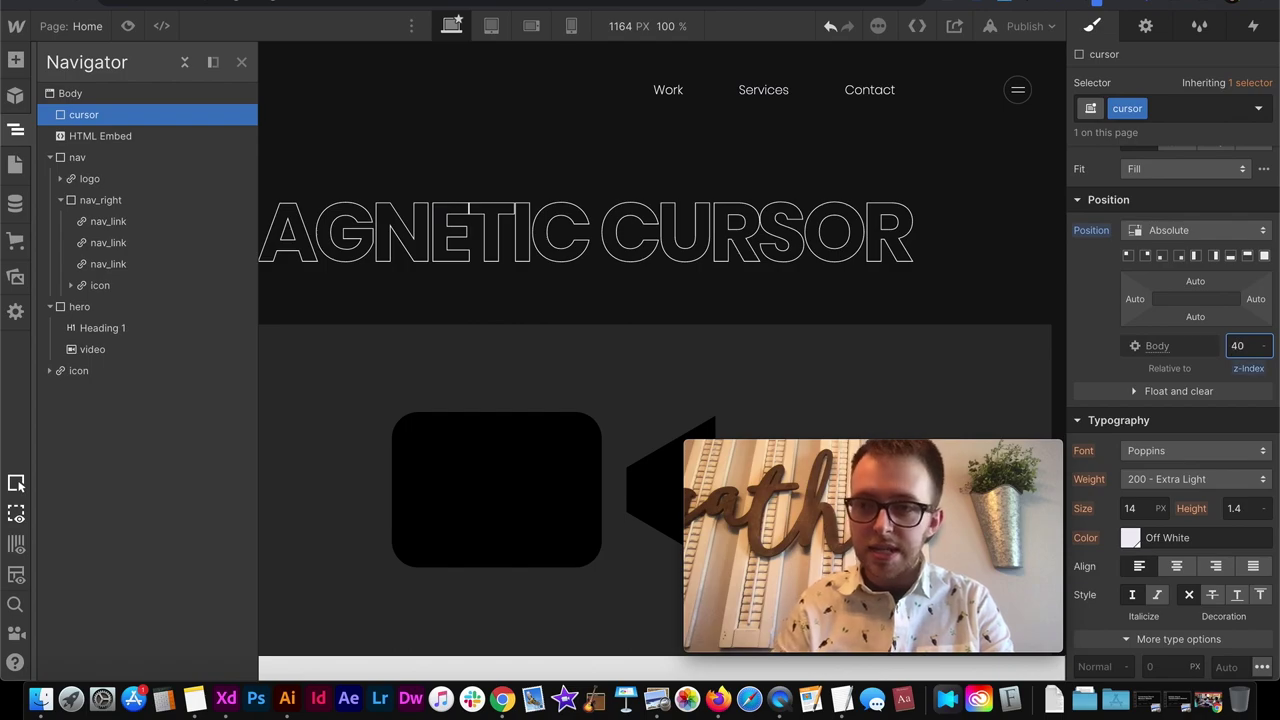
Round the cursor's corners to 50% and give it a pink background.
scroll(1215, 317, "down", 10)
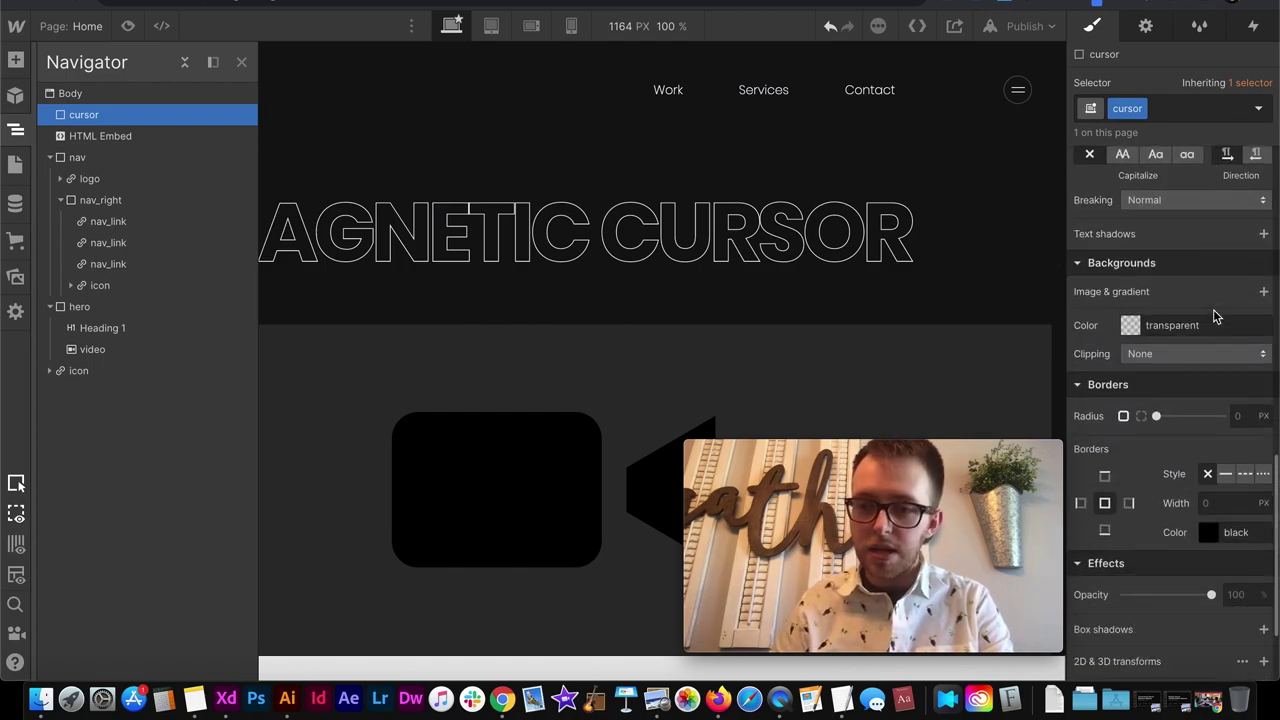
left_click(1240, 284)
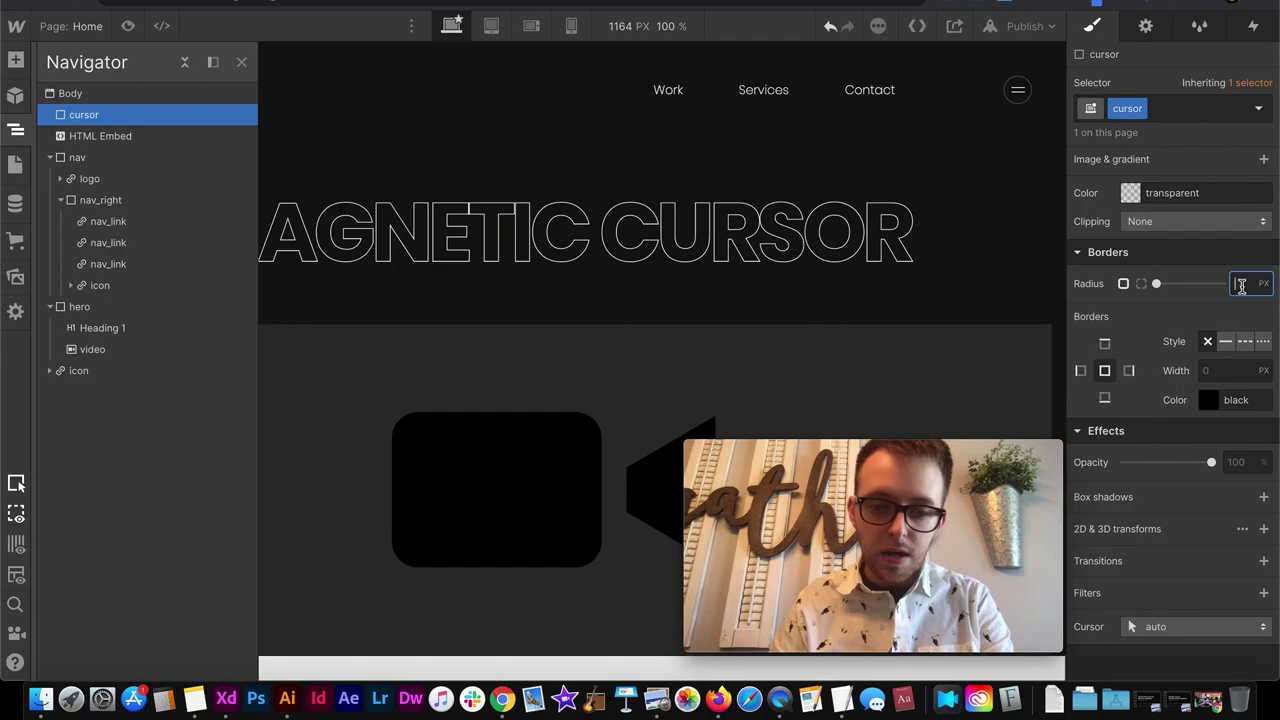
type("50%")
key("Return")
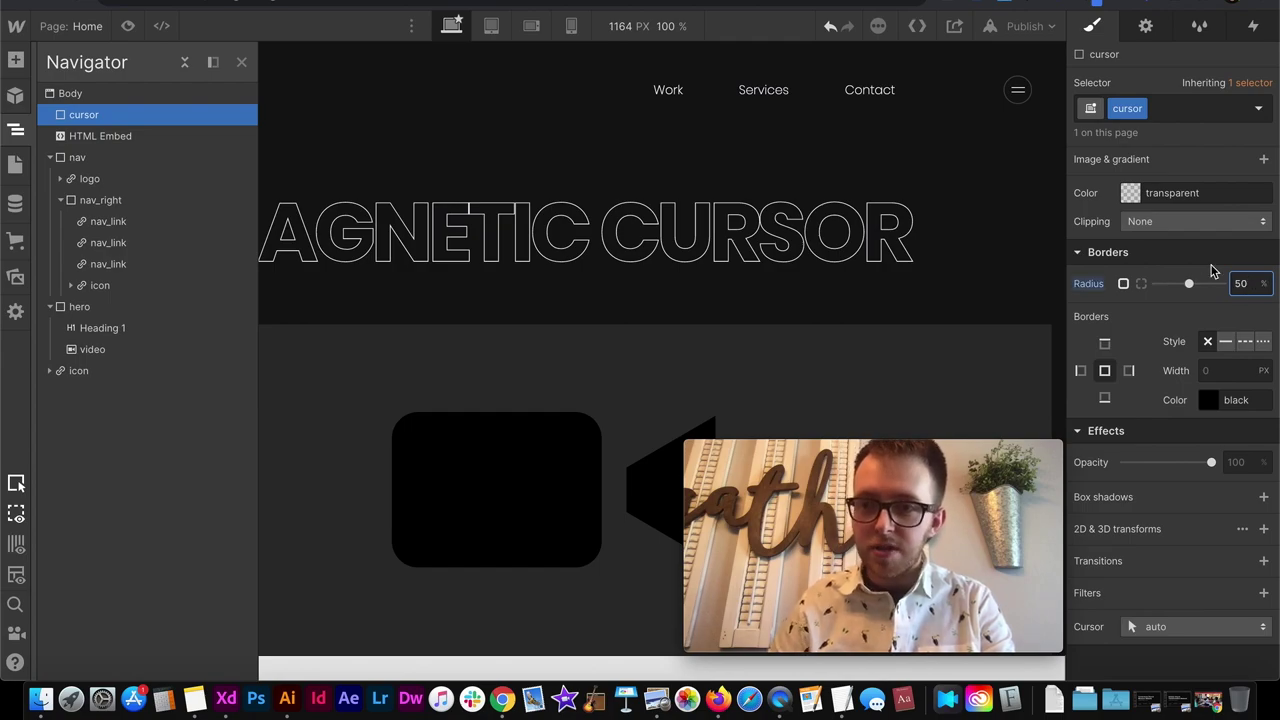
left_click(1131, 197)
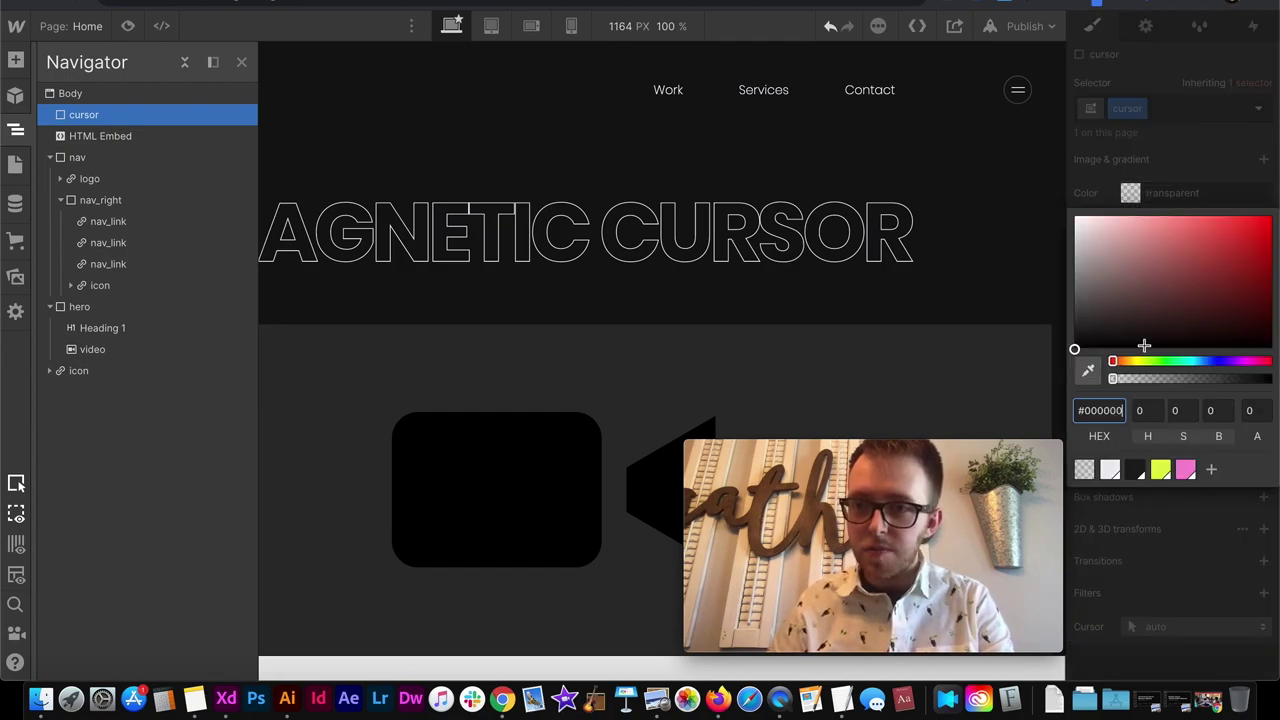
left_click(1185, 469)
left_click(1211, 177)
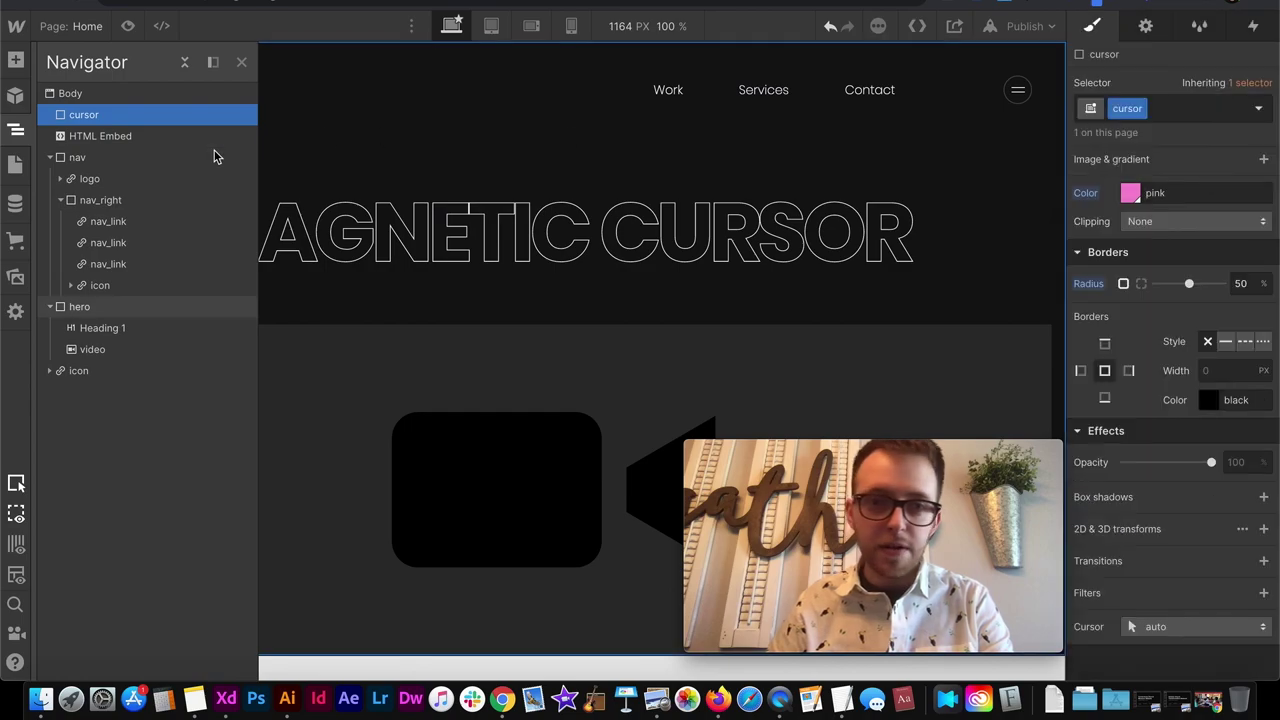
Publish the site to its webflow.io domain and open the live site.
left_click(16, 130)
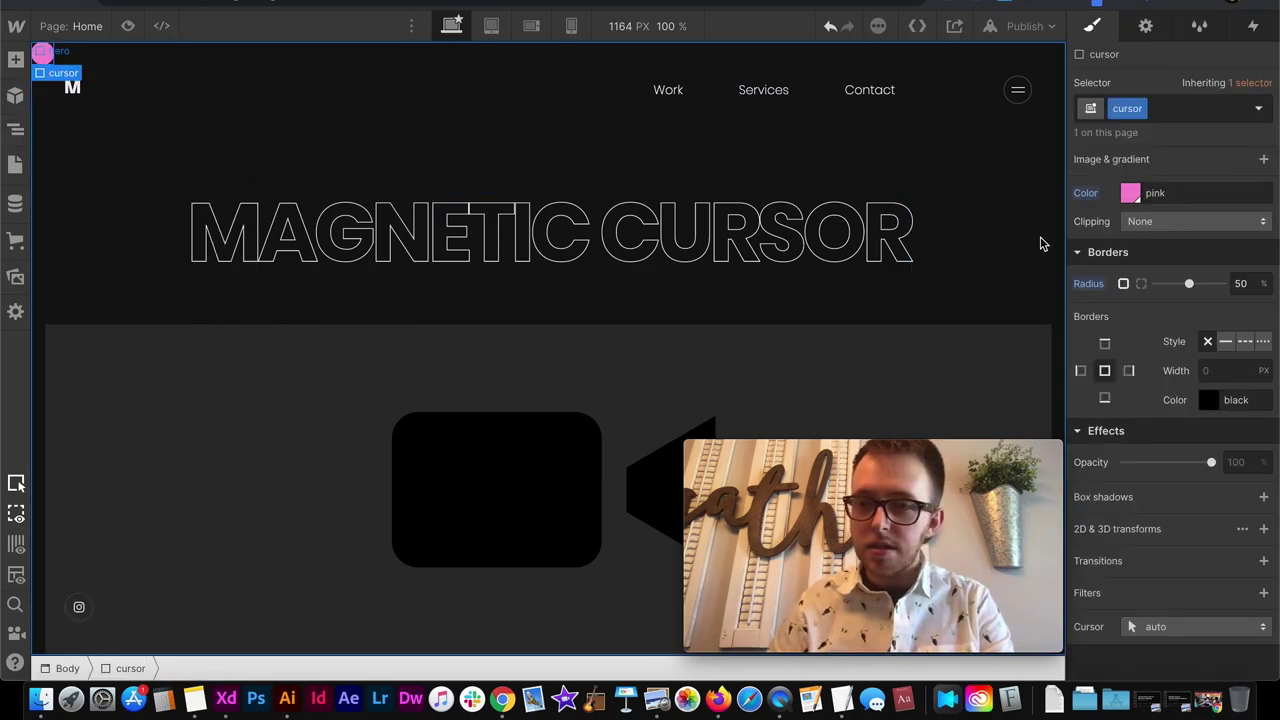
scroll(1185, 260, "up", 10)
scroll(1183, 260, "up", 5)
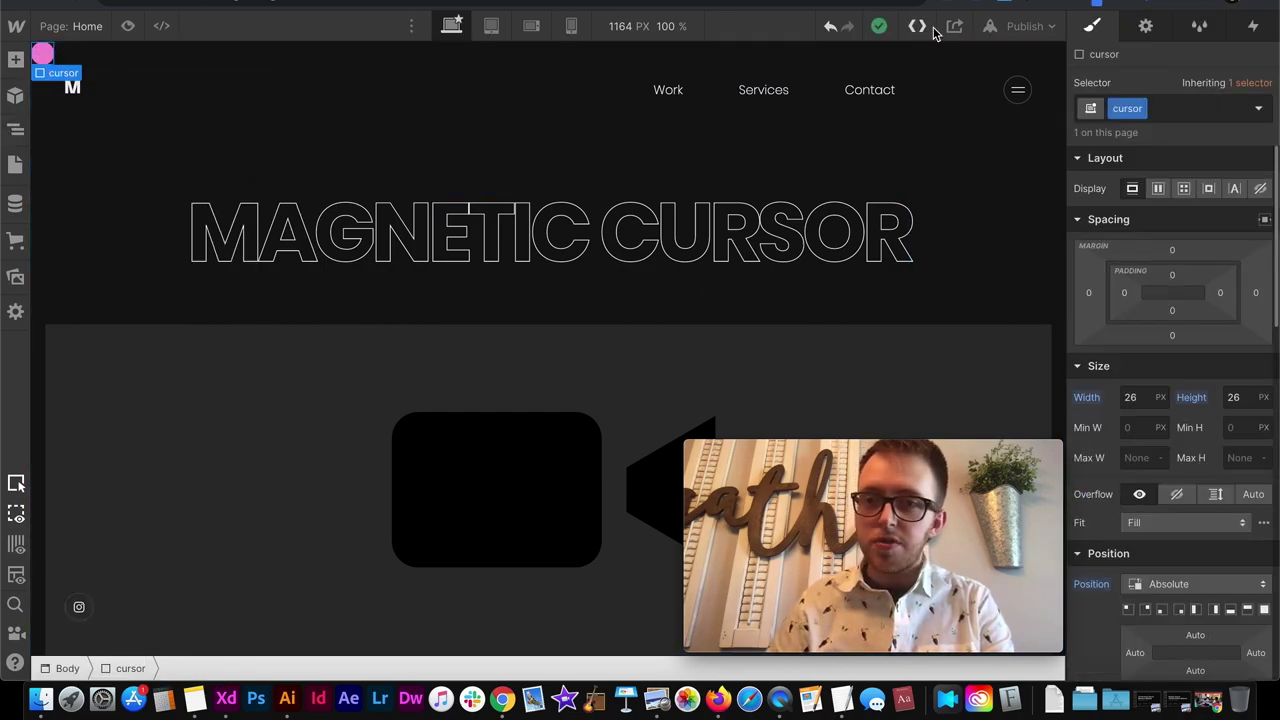
left_click(1020, 27)
left_click(959, 318)
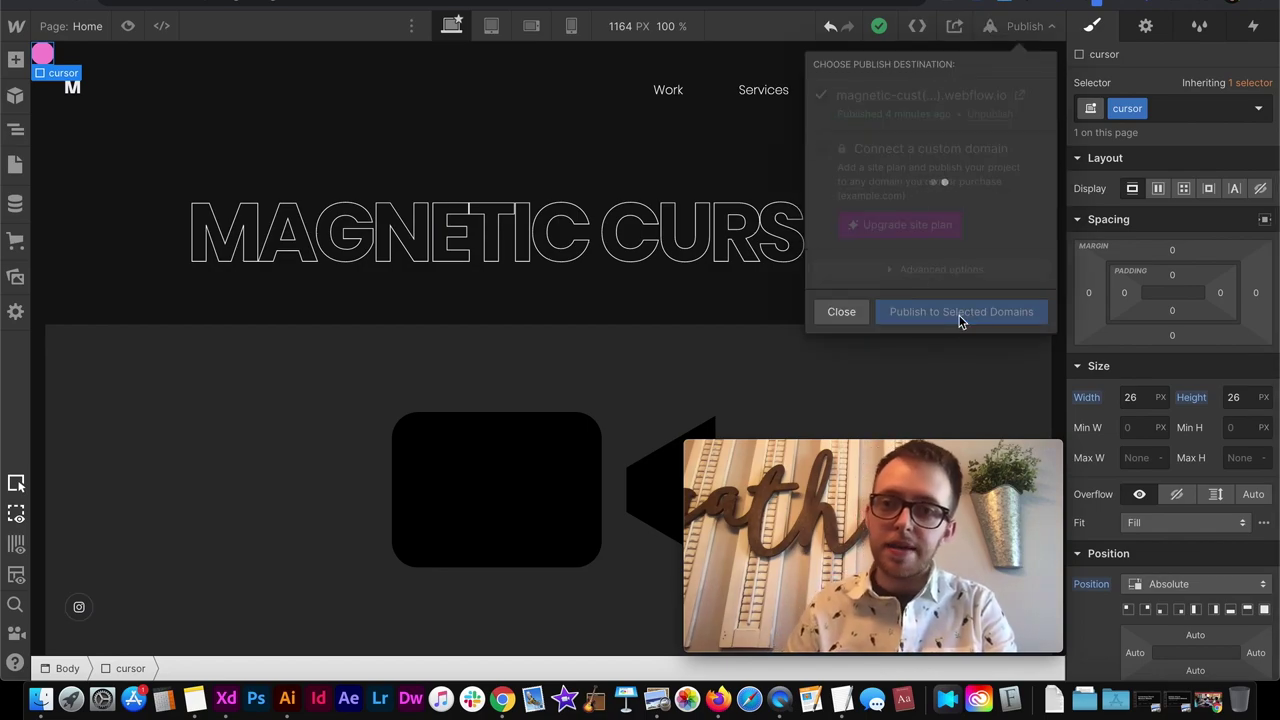
left_click(1020, 97)
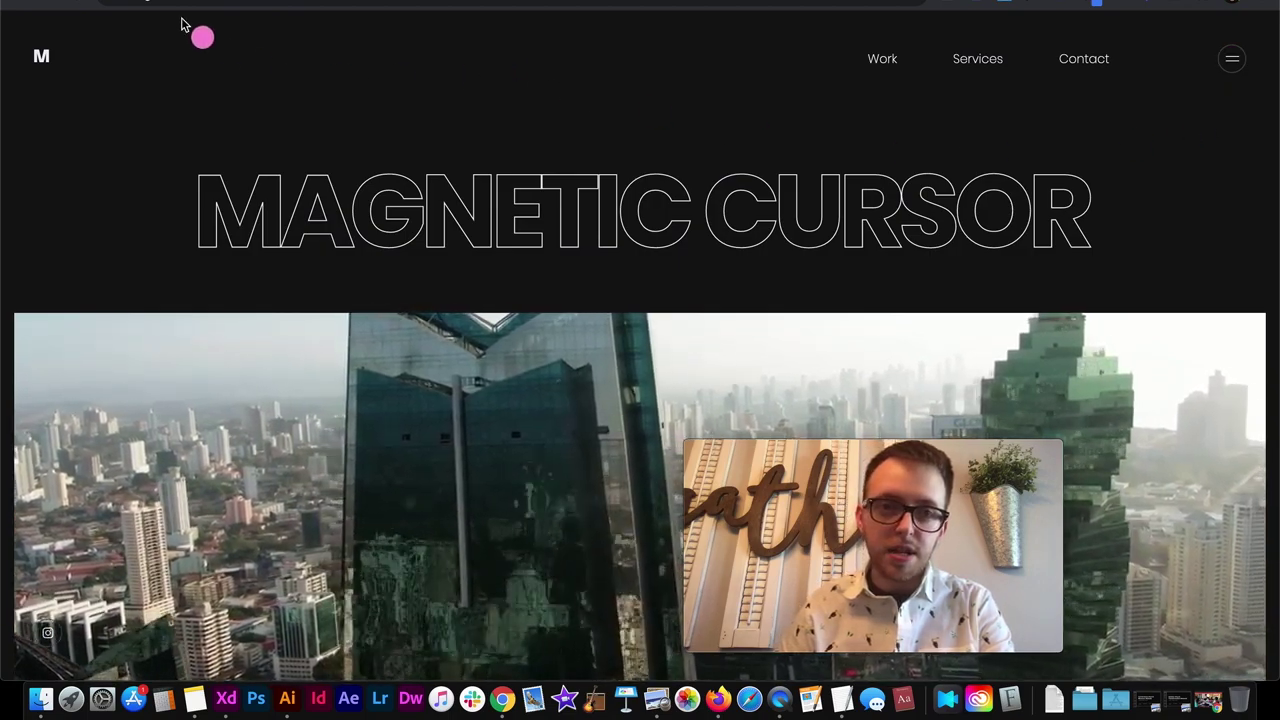
key("super+w")
Give the cursor class a 200 ms Top transition with linear easing.
left_click(518, 230)
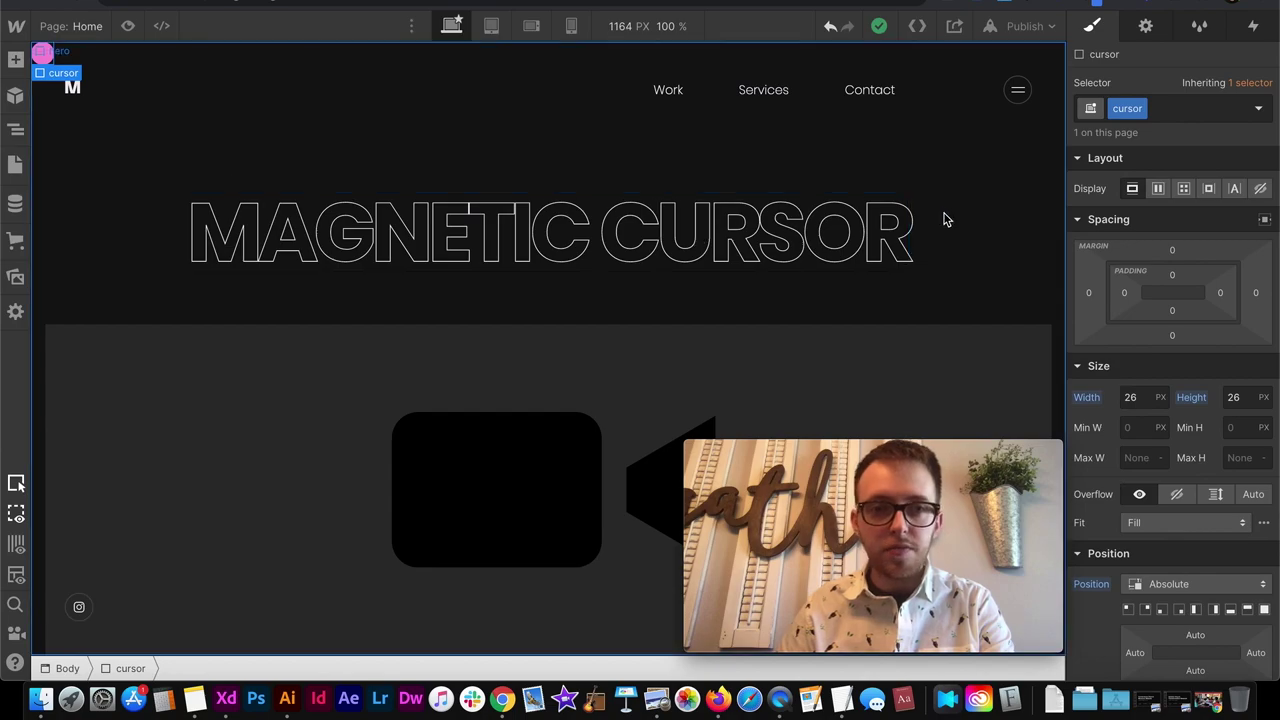
scroll(1146, 336, "down", 10)
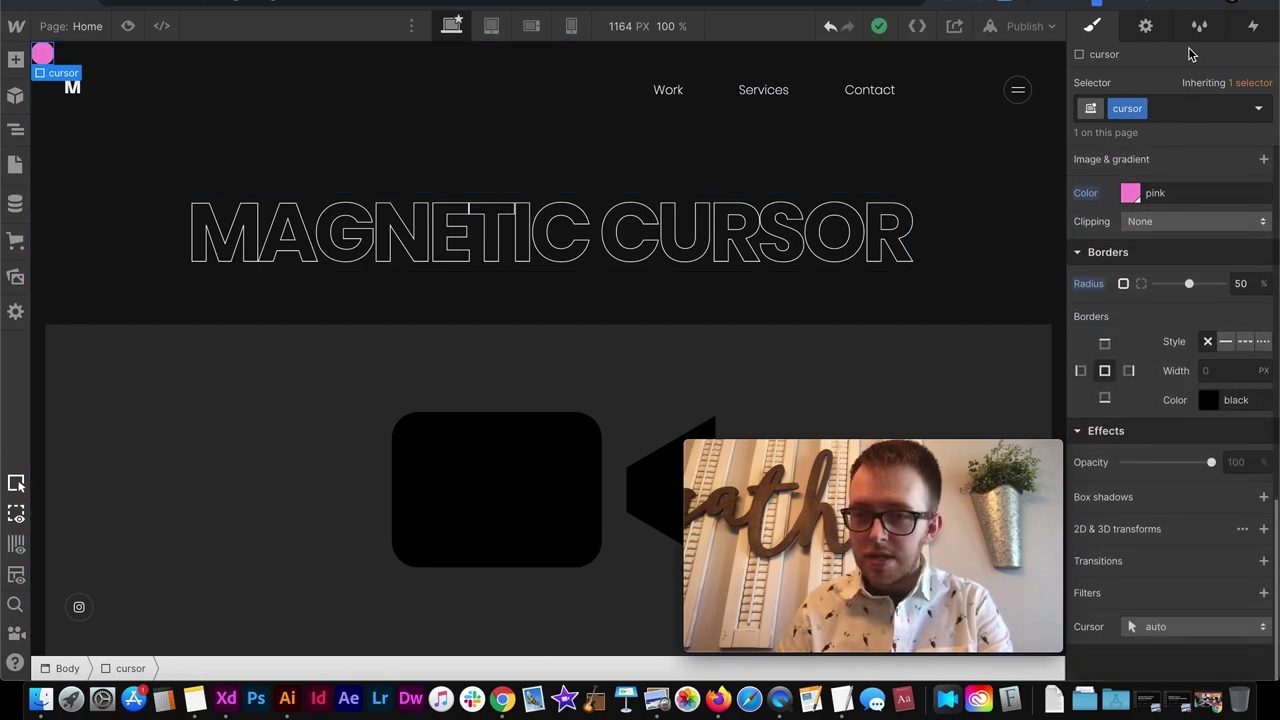
left_click(1263, 560)
left_click(1210, 489)
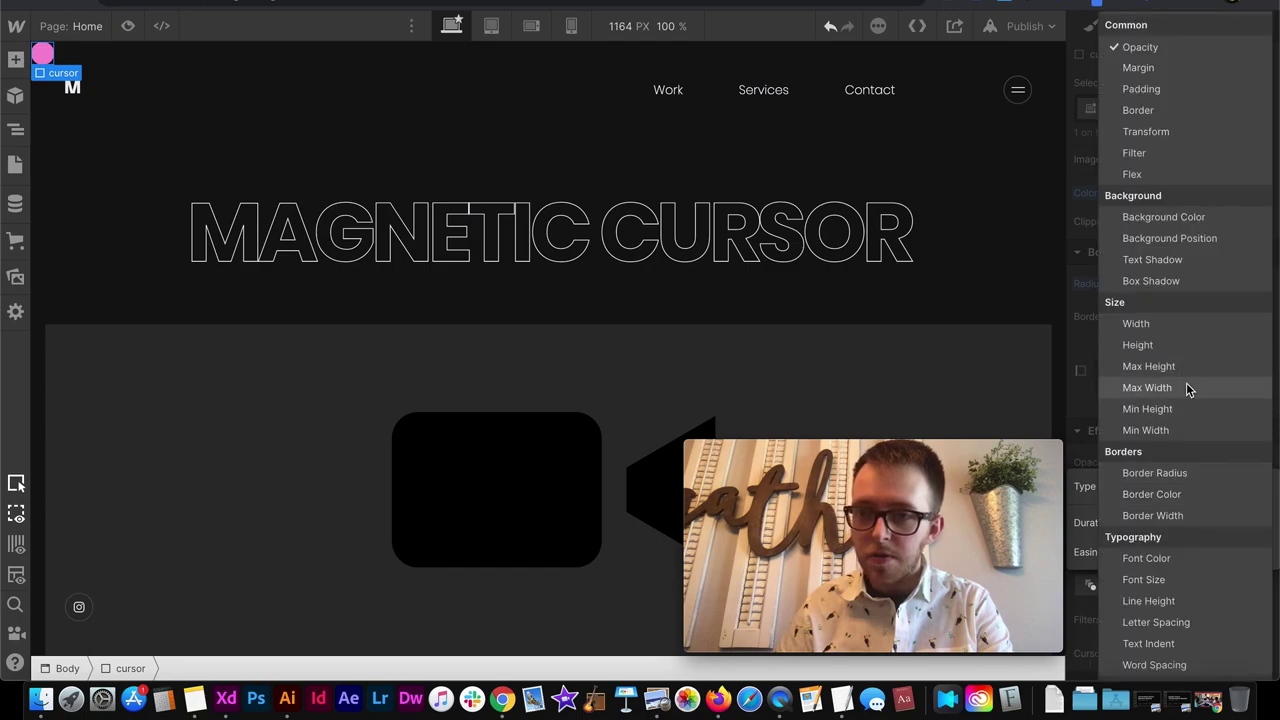
scroll(1188, 390, "down", 8)
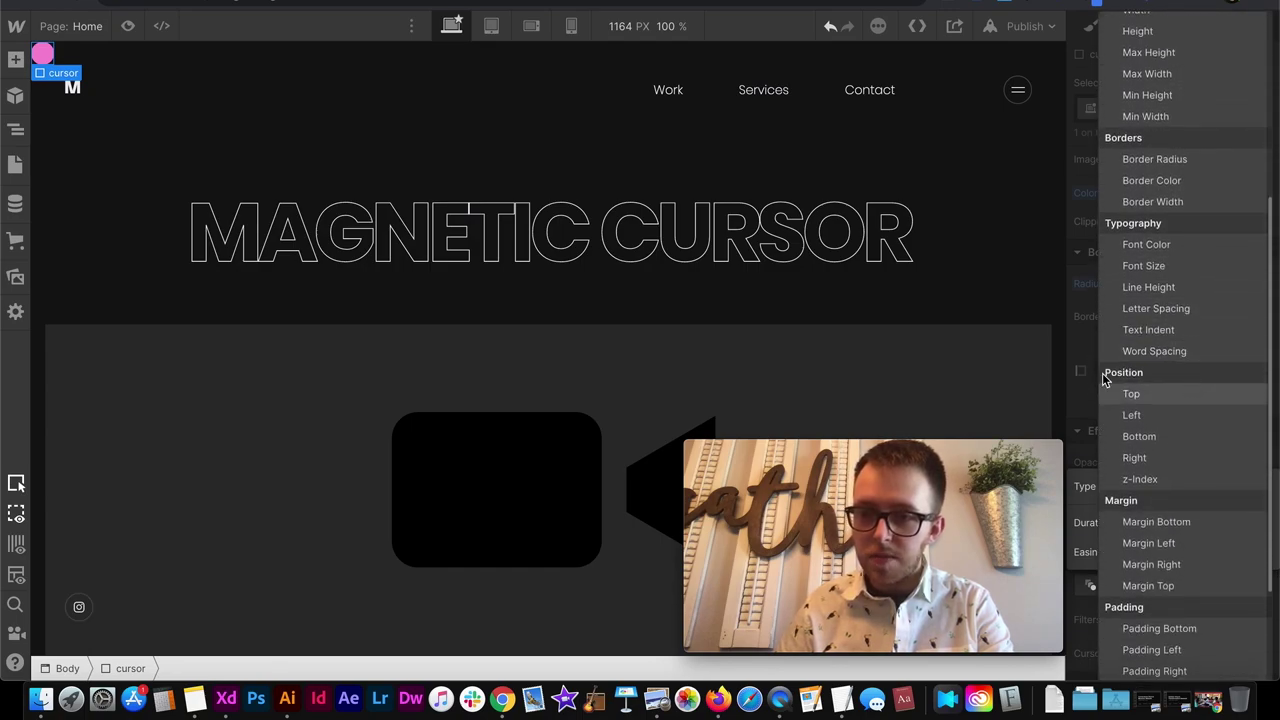
left_click(1152, 394)
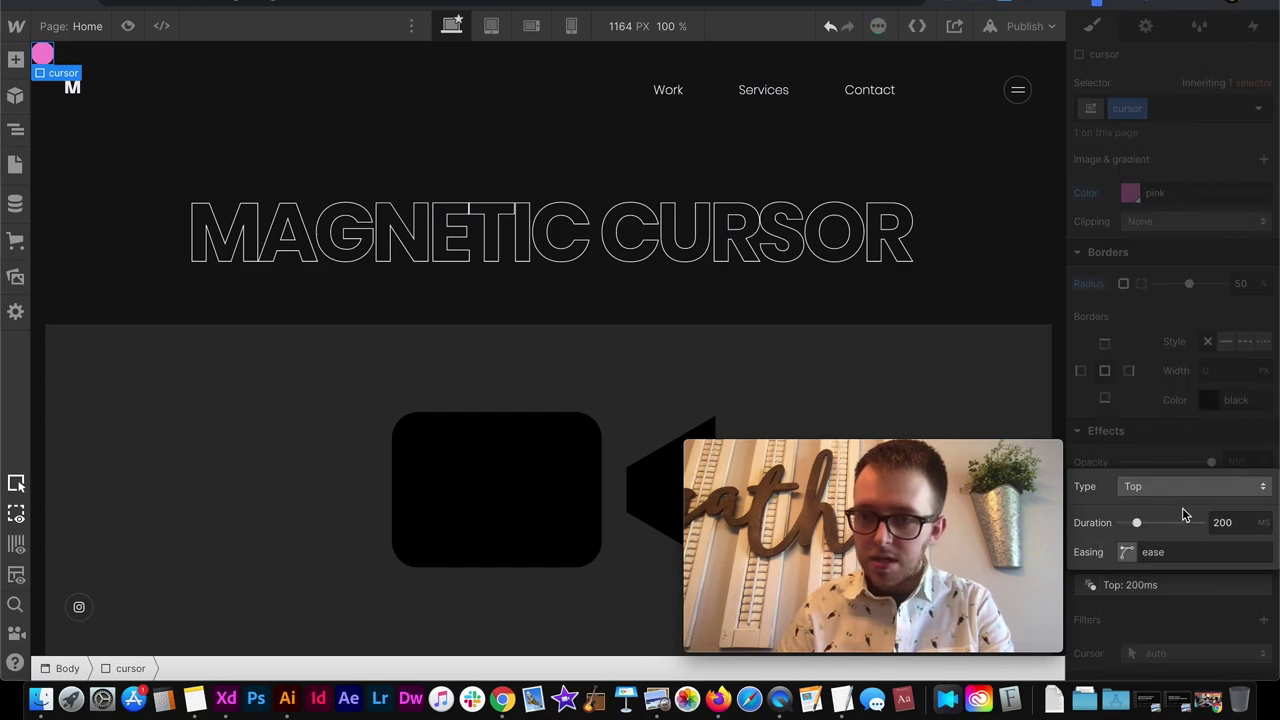
left_click(1127, 551)
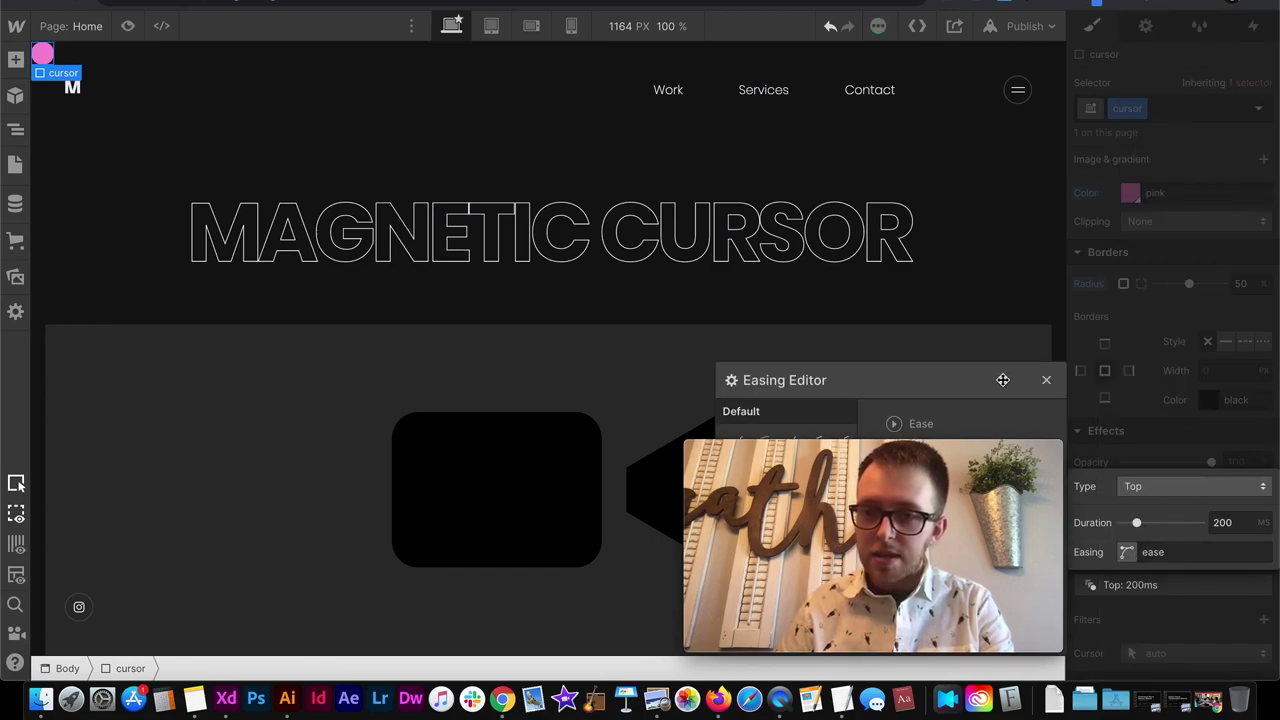
left_click_drag(1001, 380, 150, 95)
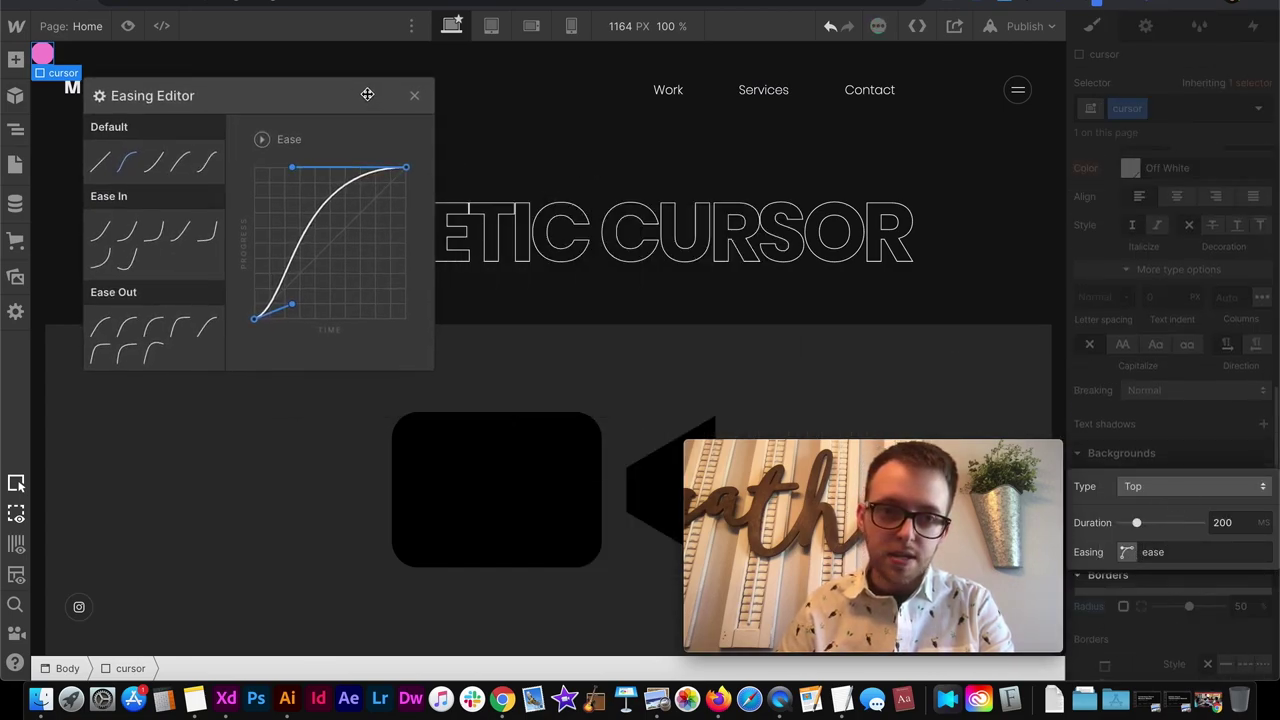
left_click(100, 165)
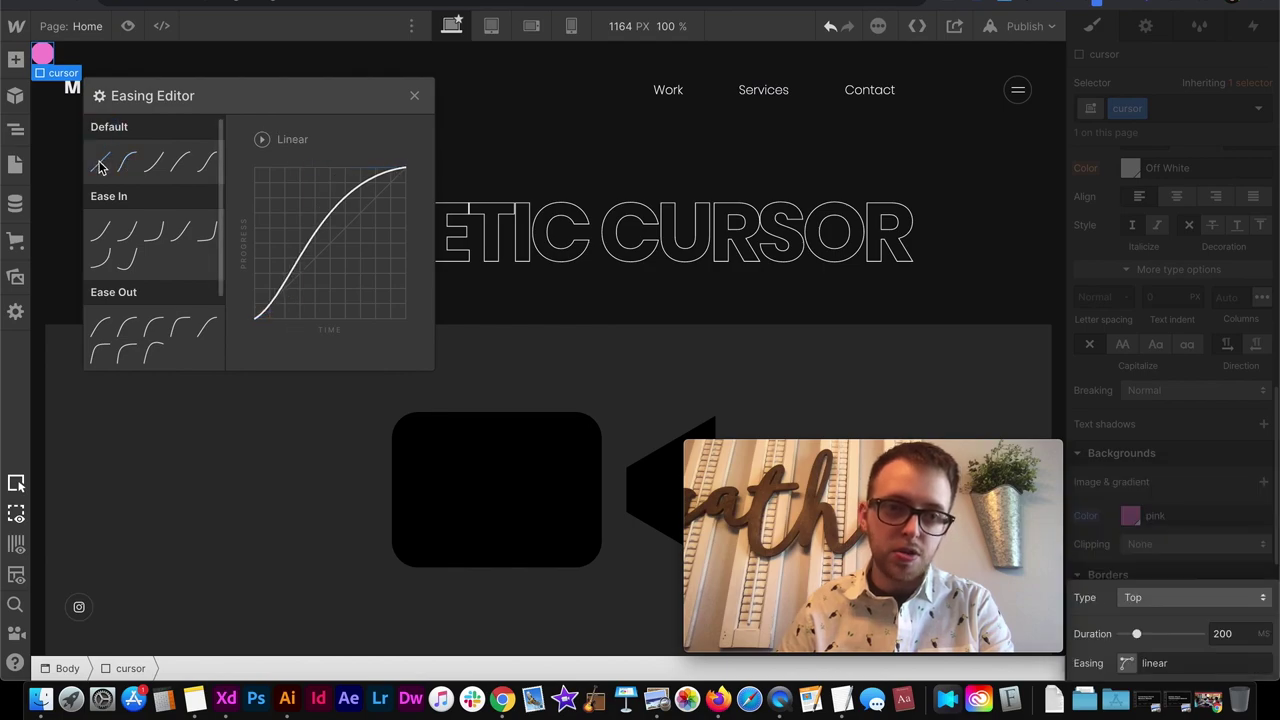
left_click(414, 95)
left_click(1203, 450)
Add a second 200 ms transition on Left, also with linear easing.
scroll(1255, 468, "down", 4)
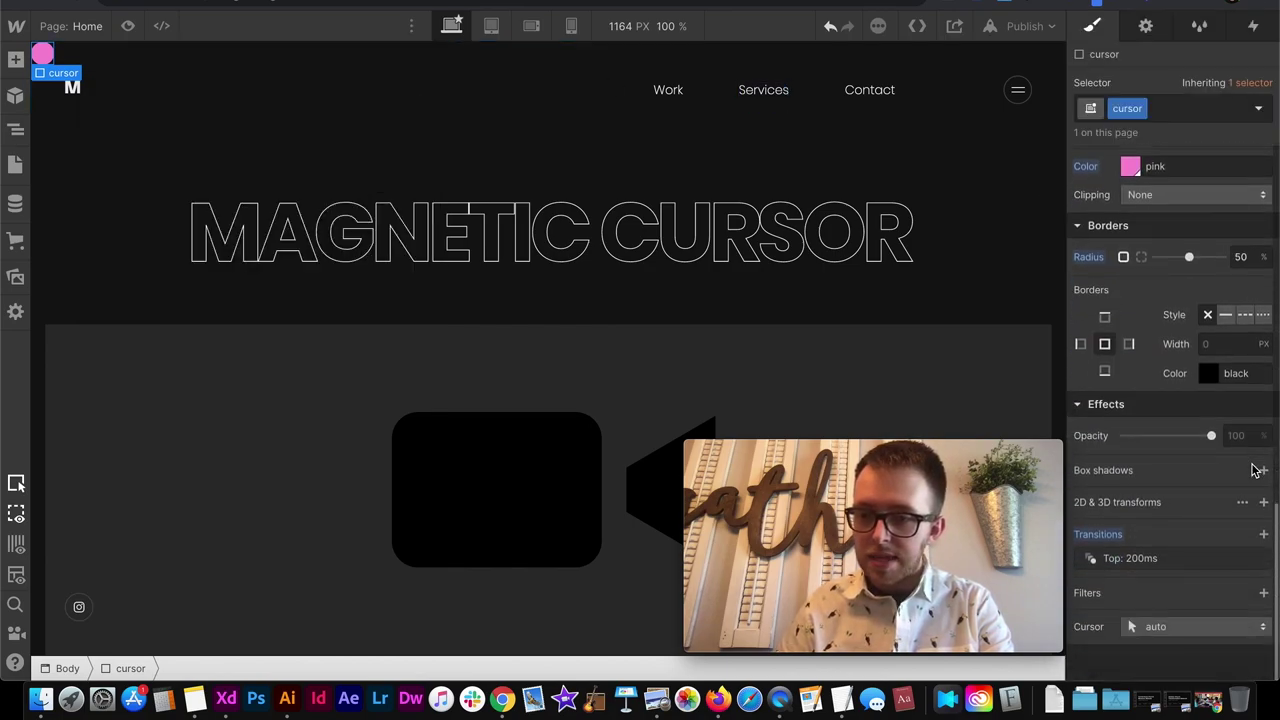
left_click(1263, 535)
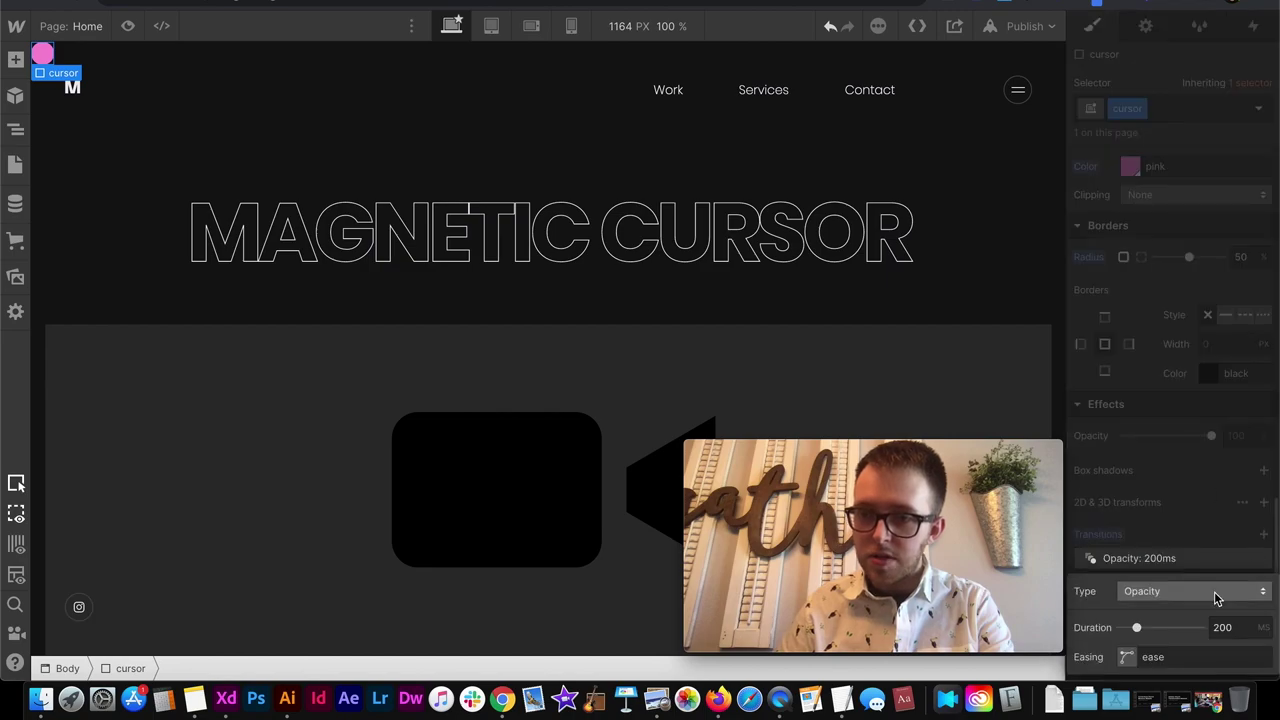
left_click(1182, 592)
scroll(1190, 549, "down", 10)
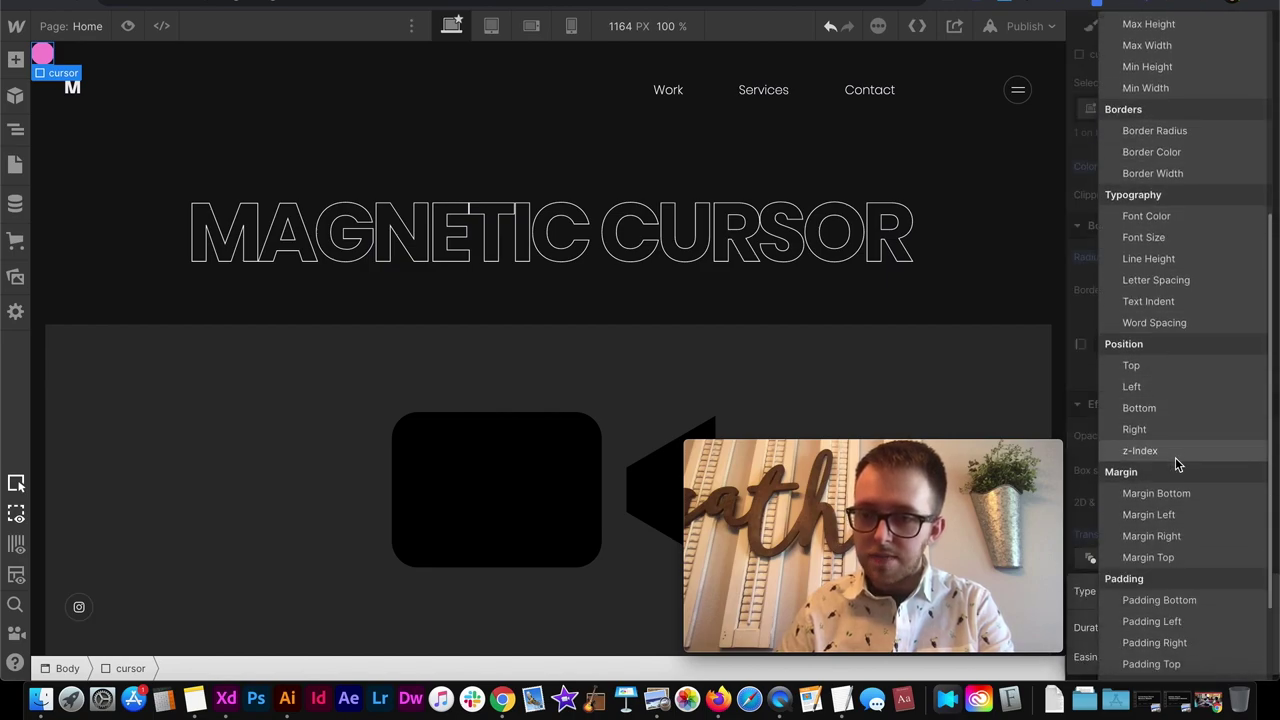
left_click(1132, 380)
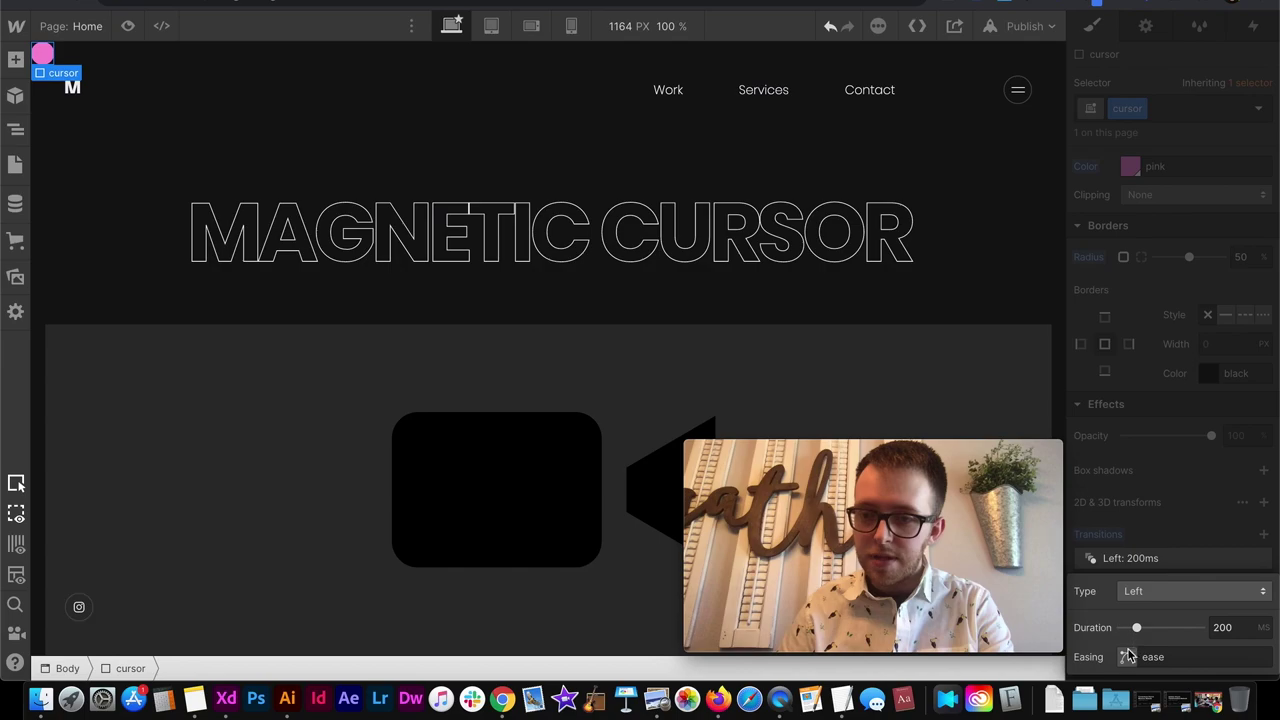
left_click(1127, 656)
left_click_drag(986, 366, 348, 45)
left_click(210, 136)
scroll(1205, 290, "up", 4)
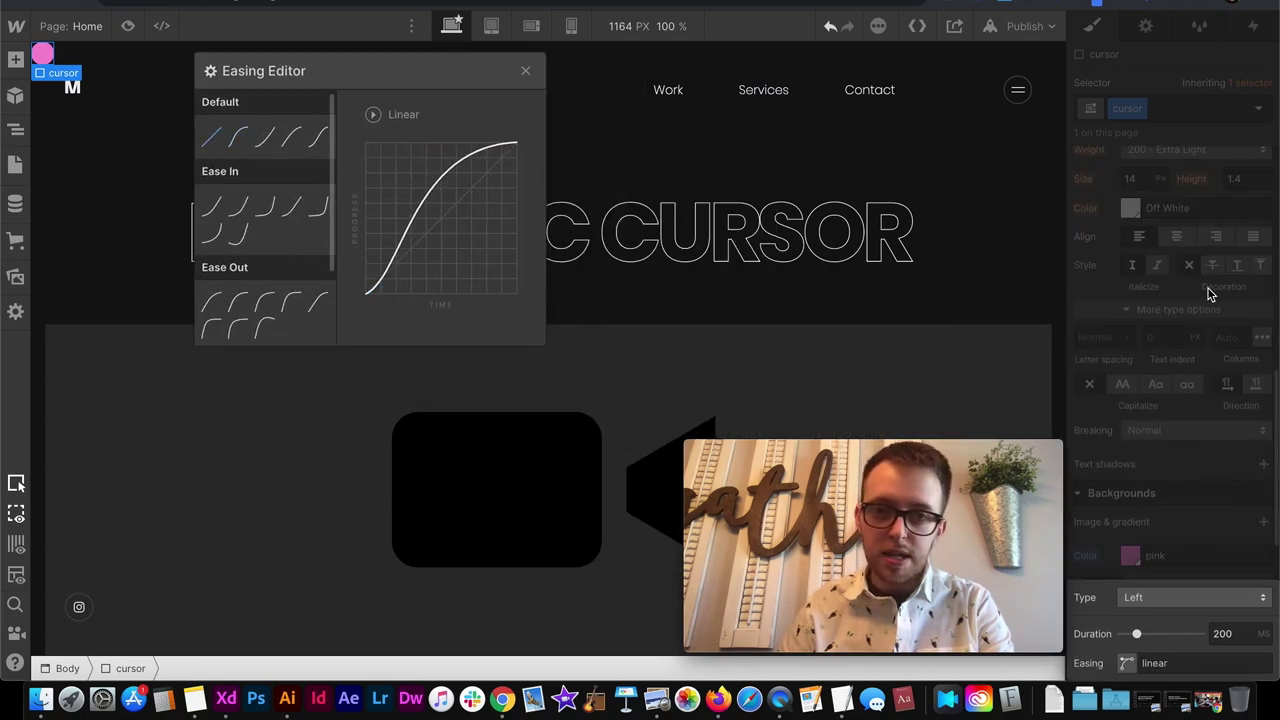
left_click(1203, 398)
scroll(1203, 410, "down", 5)
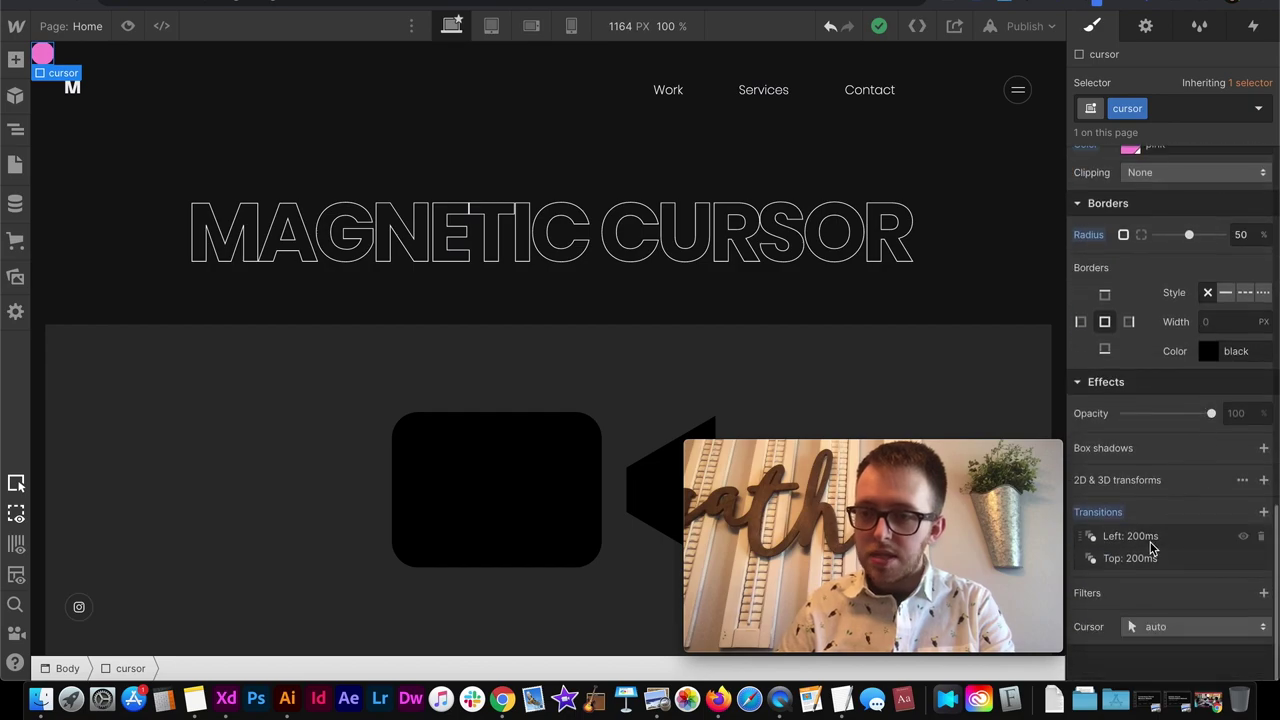
left_click(1026, 26)
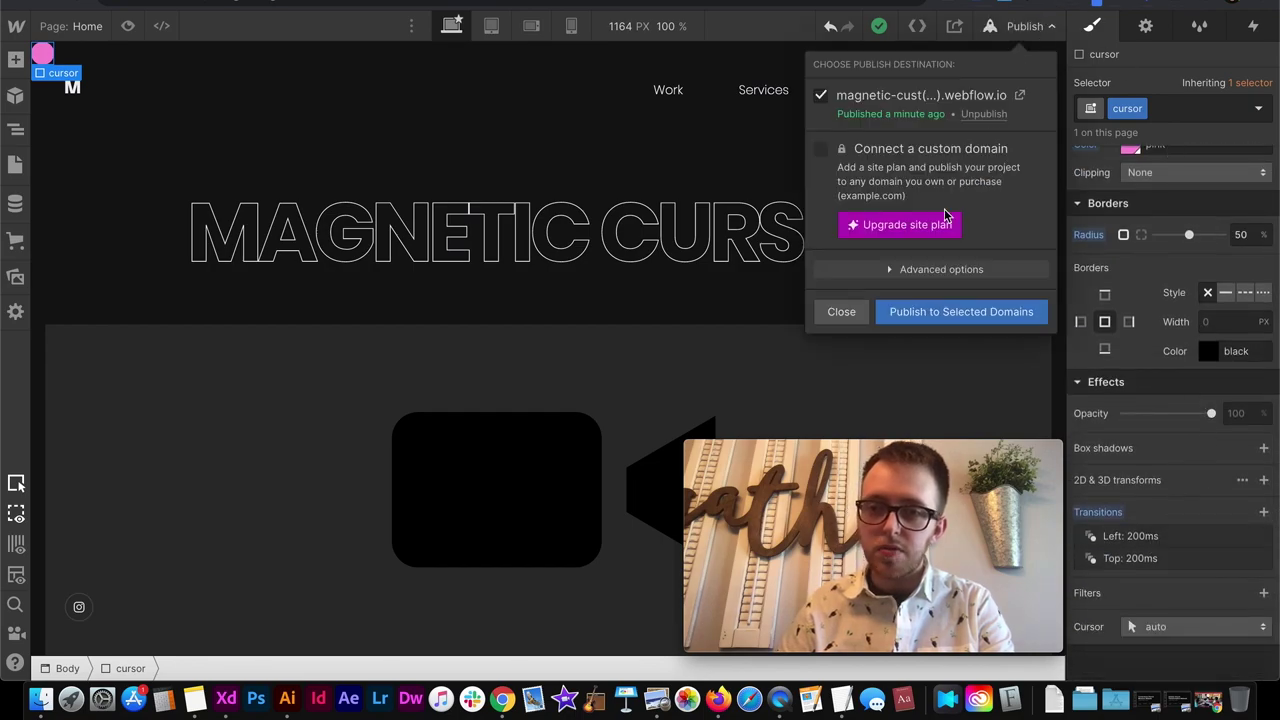
Publish the transitions to the webflow.io address and open the live site to check.
left_click(943, 312)
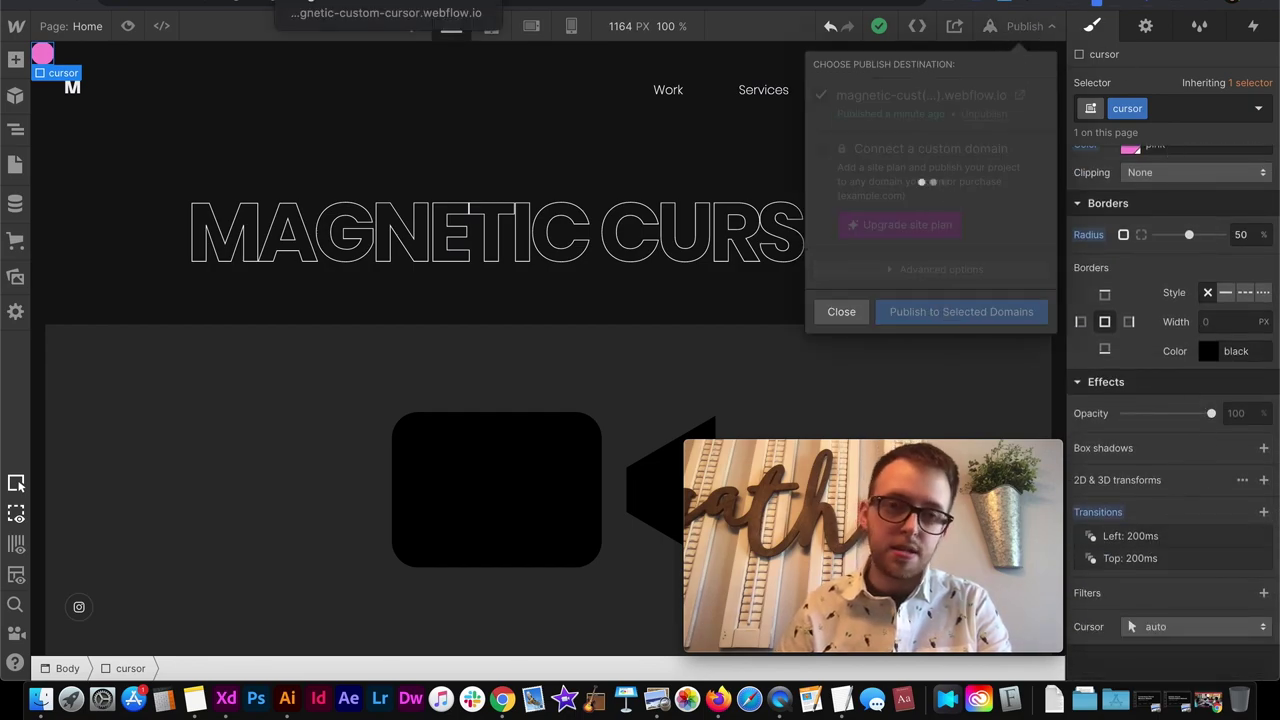
left_click(386, 13)
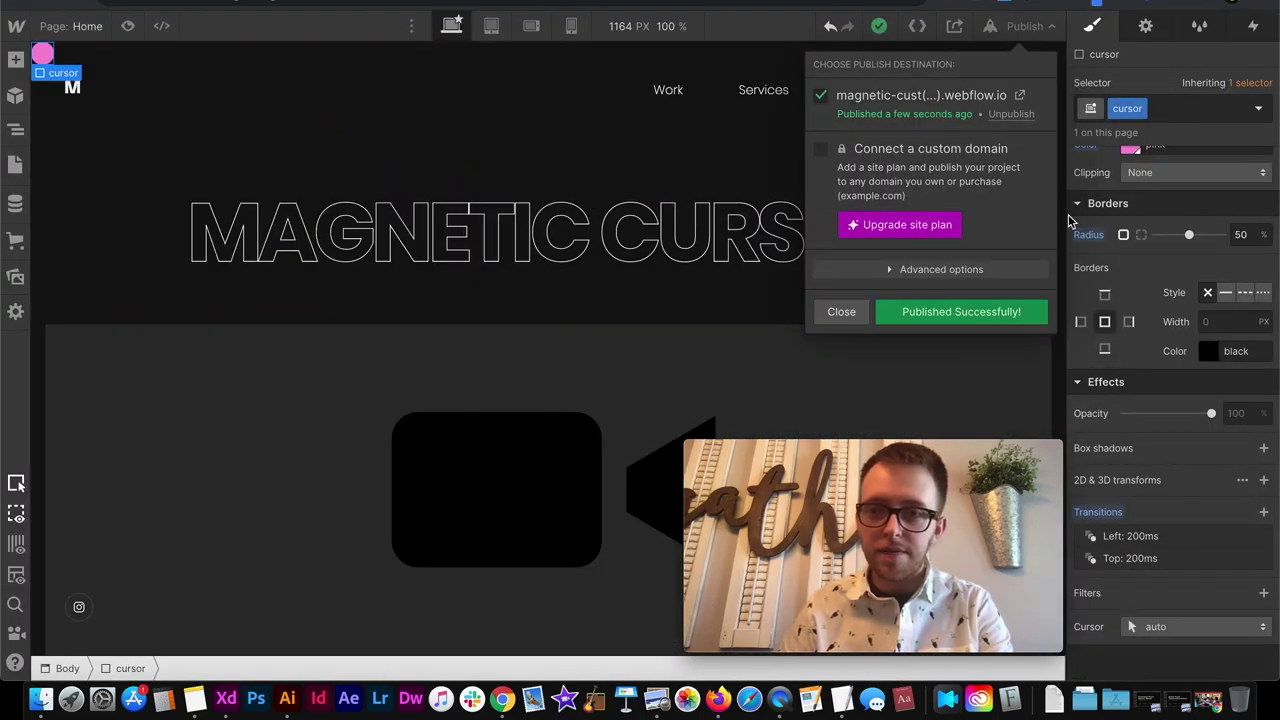
Add a 200 ms Opacity transition to the cursor class.
left_click(1200, 512)
left_click(1263, 513)
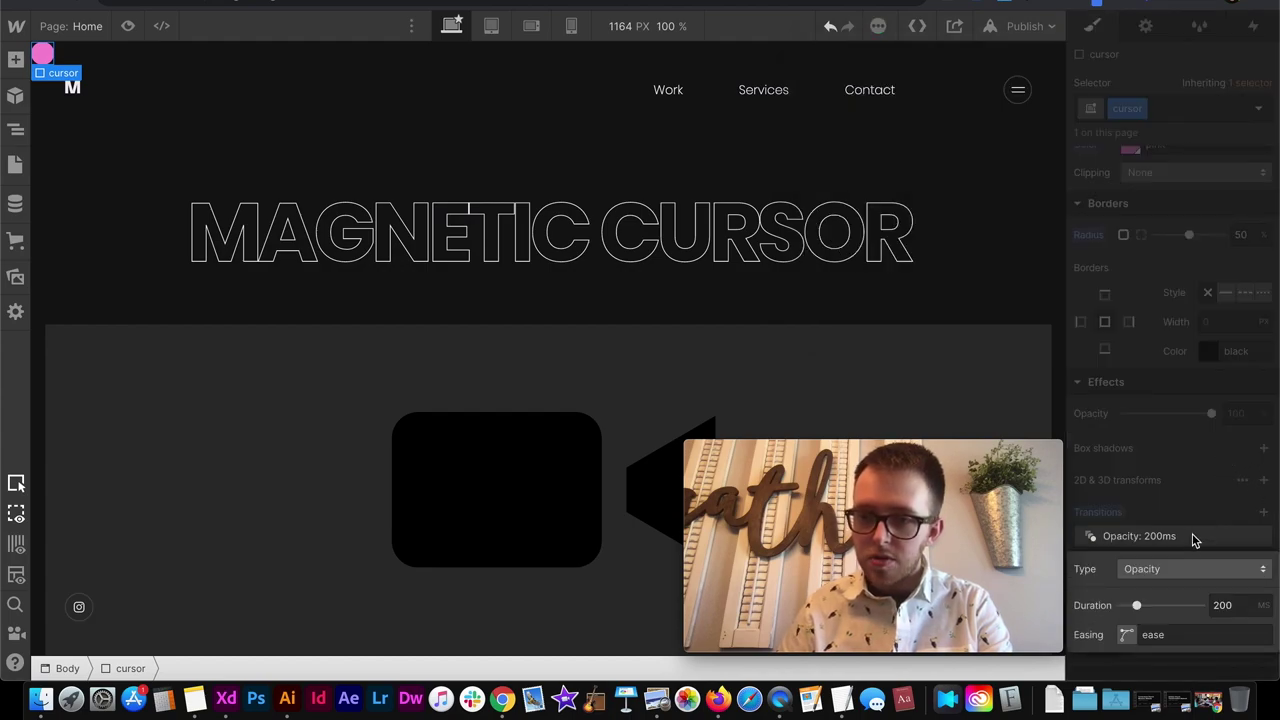
key("Escape")
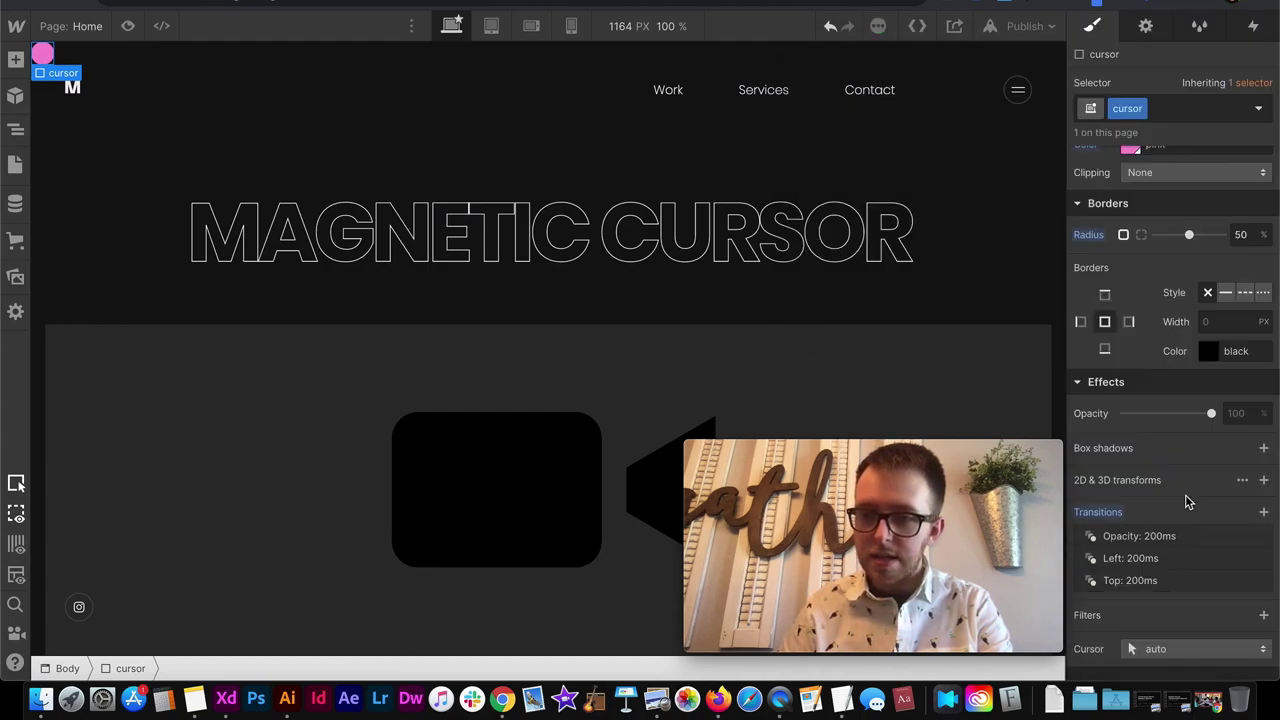
Republish the site to its webflow.io domain.
left_click(1024, 26)
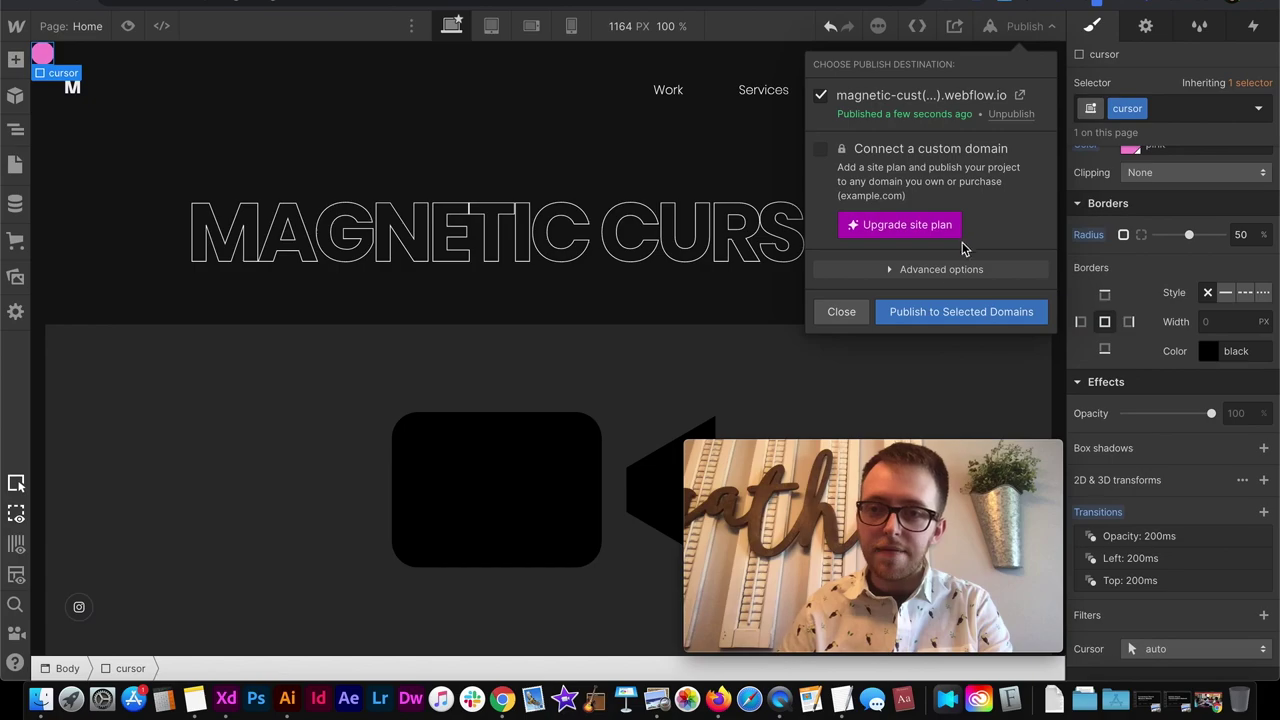
left_click(930, 312)
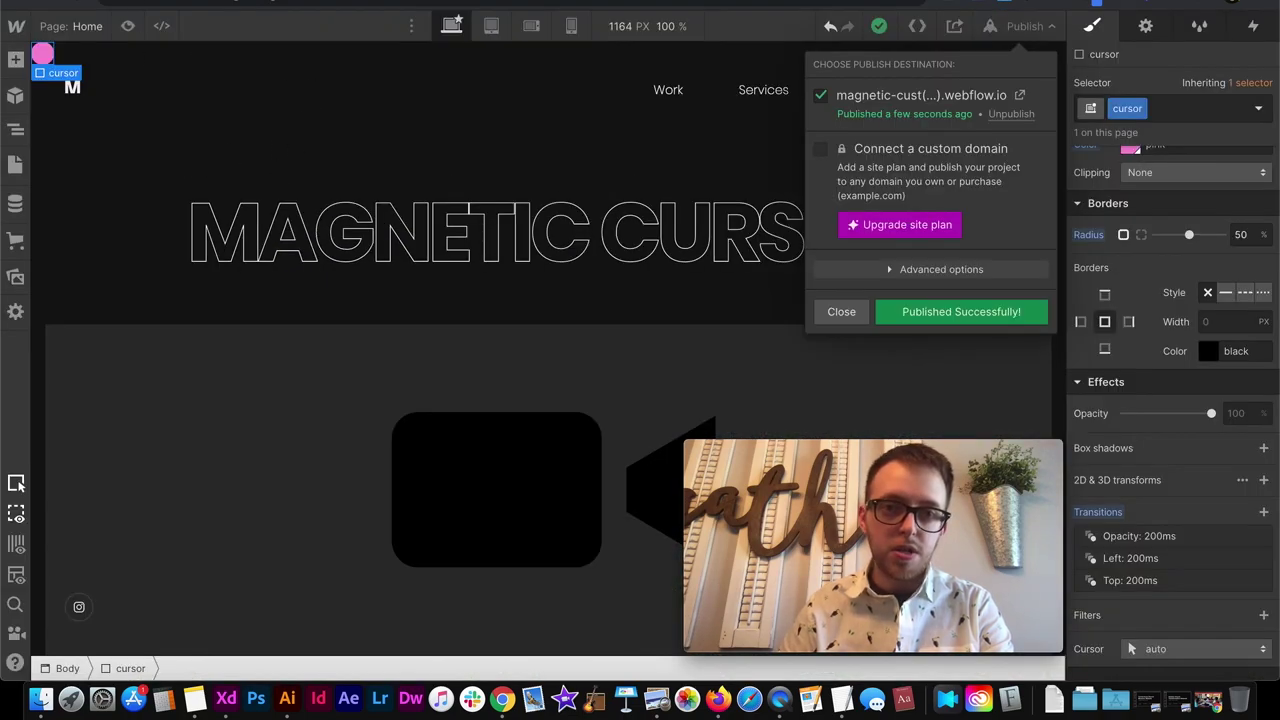
left_click(16, 164)
Make the Home page script add cursor-pressed on mousedown and remove it on mouseup.
left_click(16, 164)
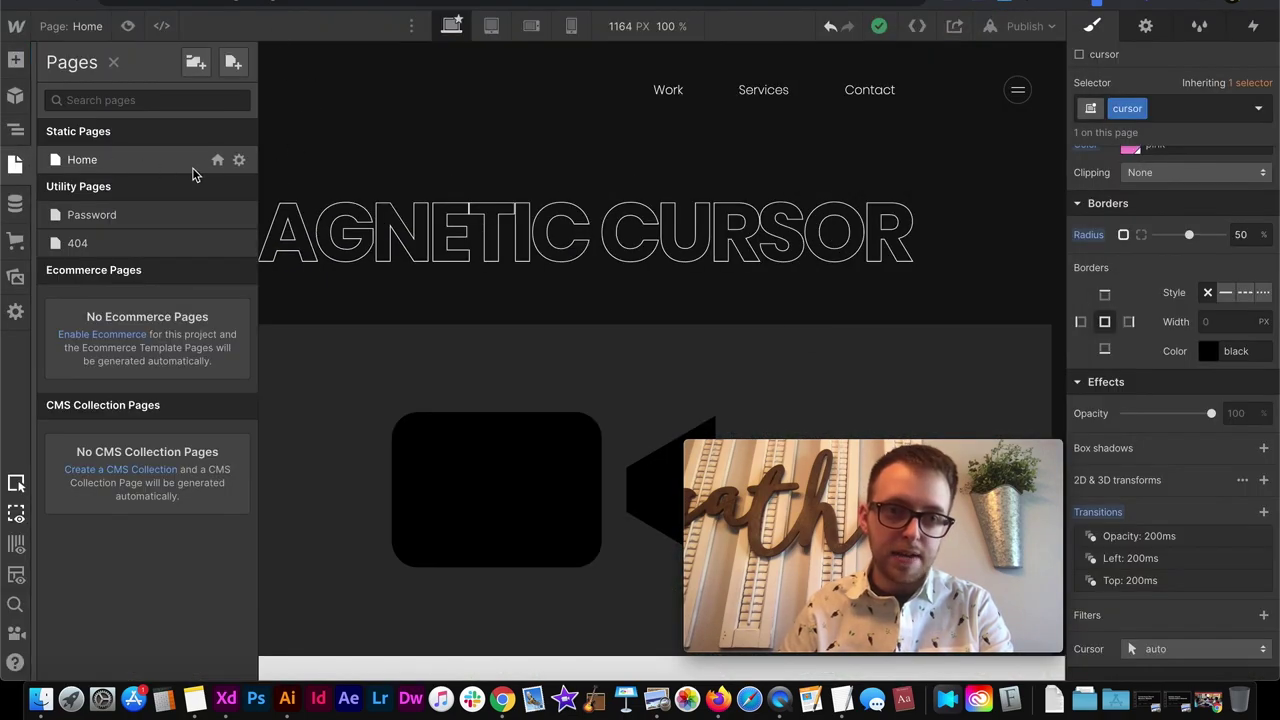
left_click(239, 160)
scroll(375, 404, "down", 15)
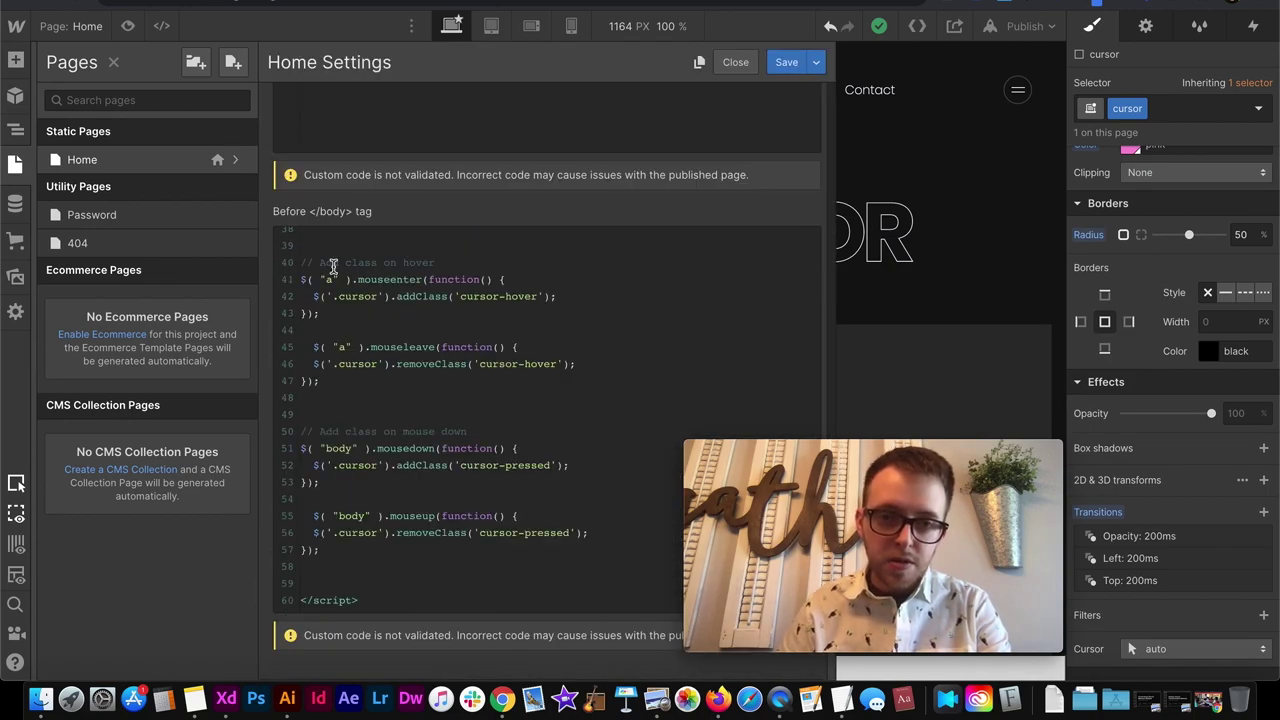
left_click_drag(321, 263, 430, 263)
left_click(474, 296)
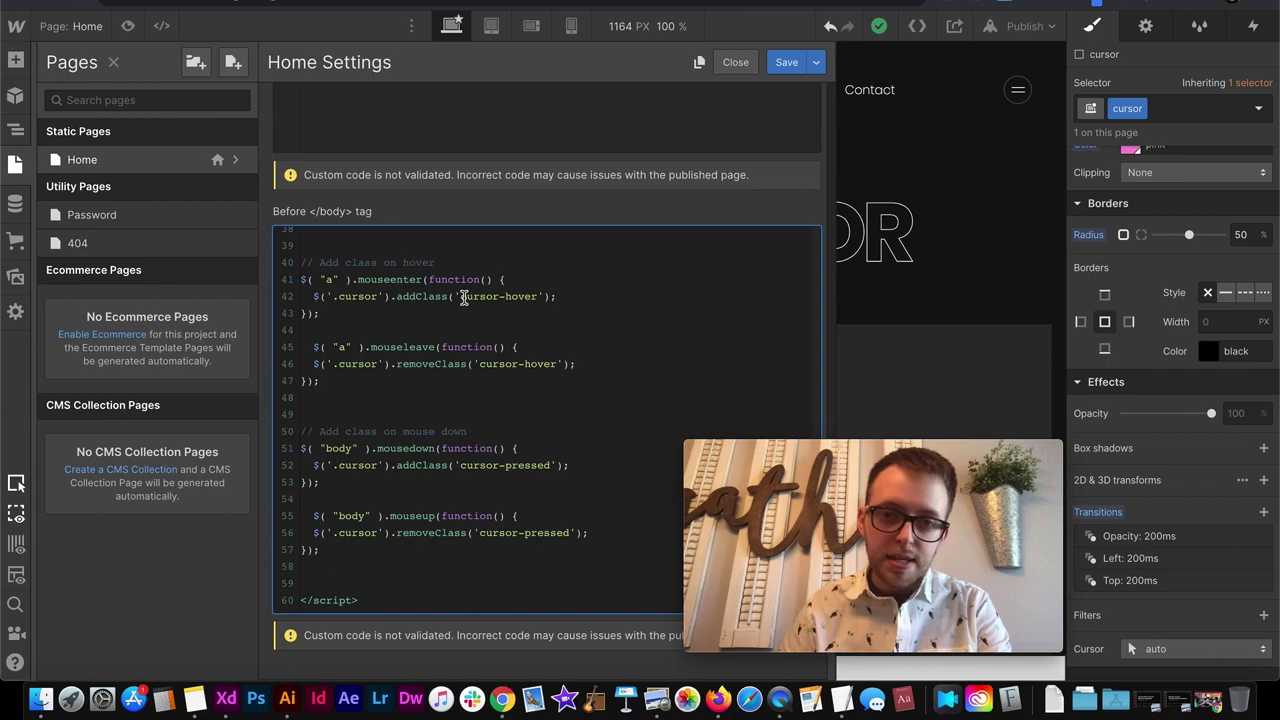
left_click_drag(488, 296, 543, 298)
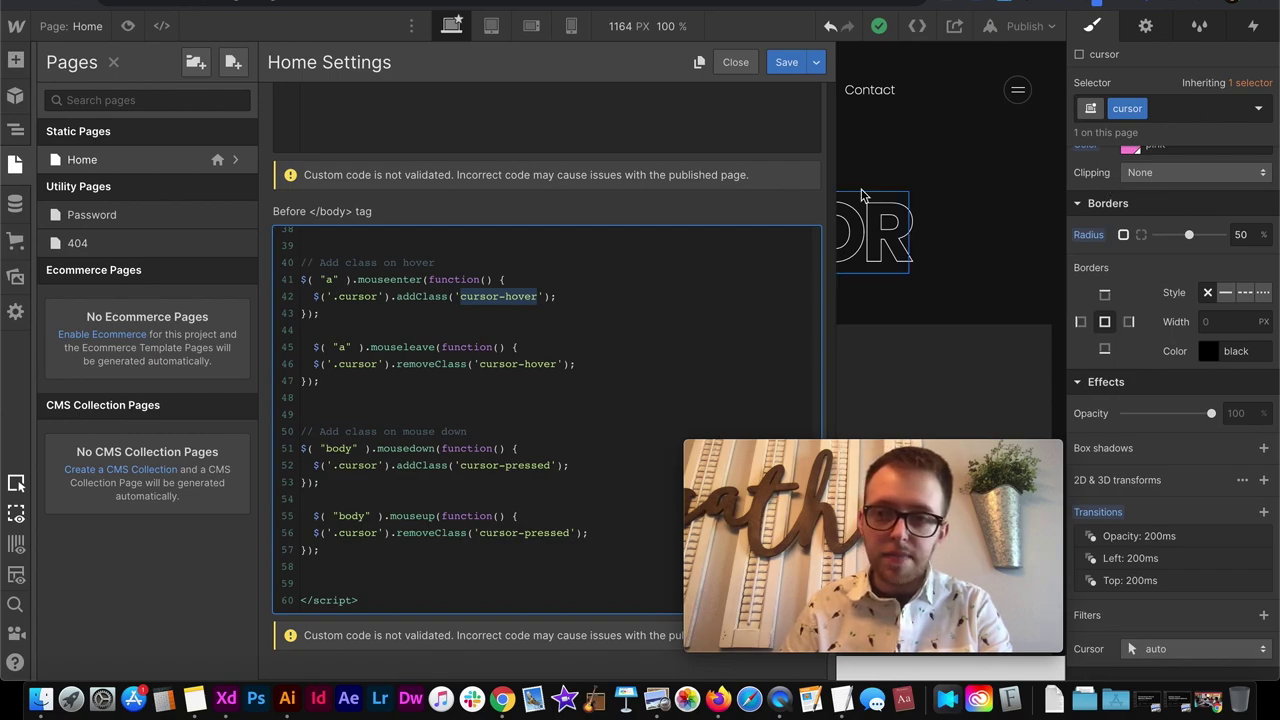
left_click_drag(460, 474, 537, 470)
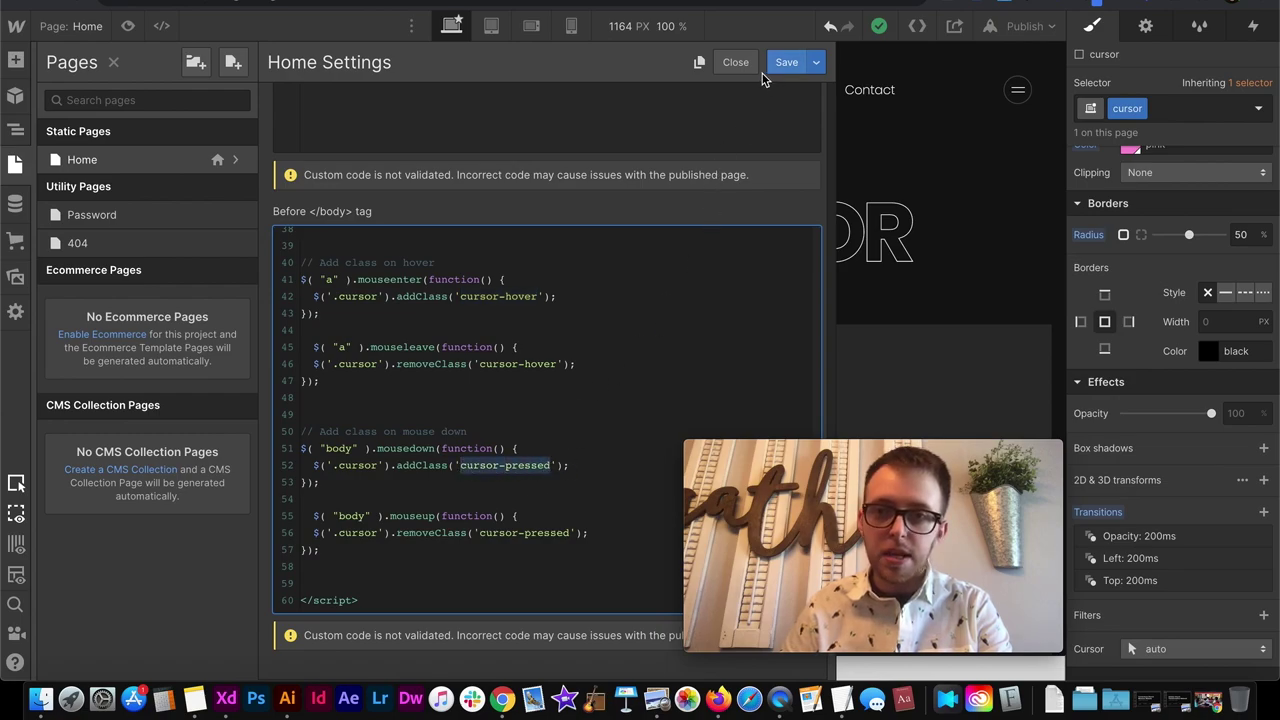
left_click(735, 62)
left_click(1202, 110)
Create the cursor-pressed combo class with width and height of 8 px.
type("cursor-pressed")
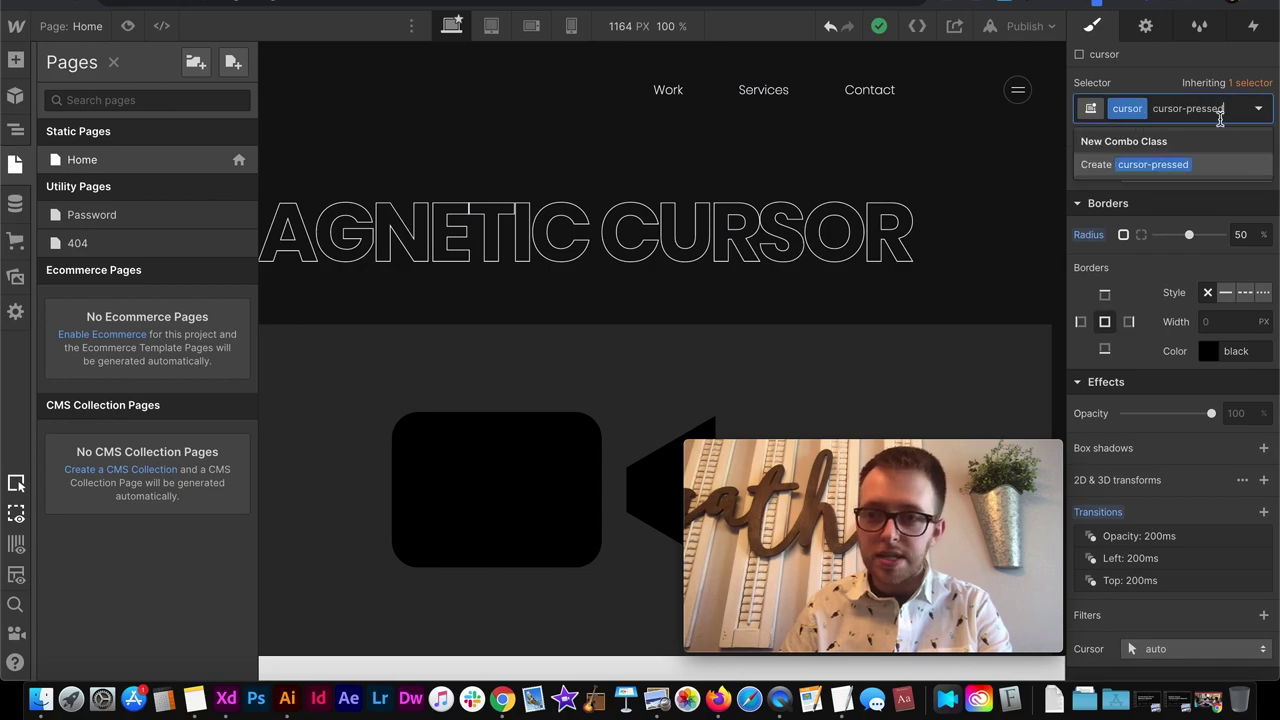
key("Return")
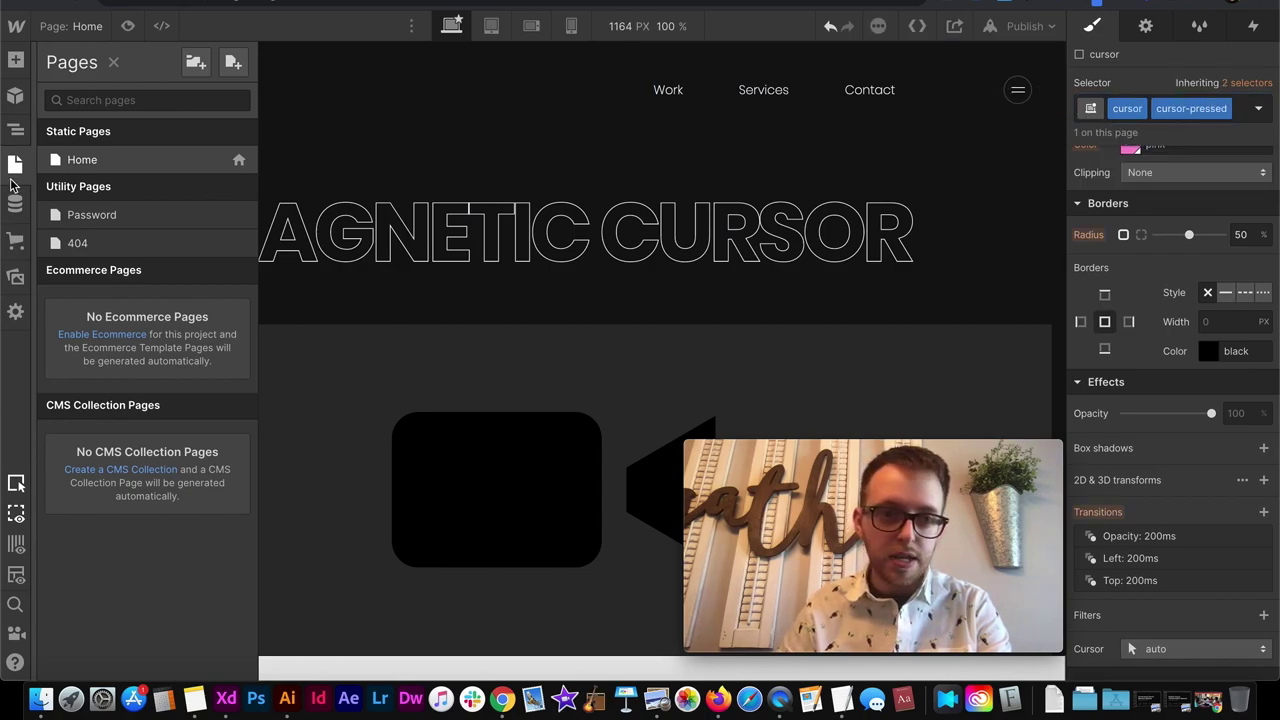
key("p")
scroll(1166, 277, "up", 5)
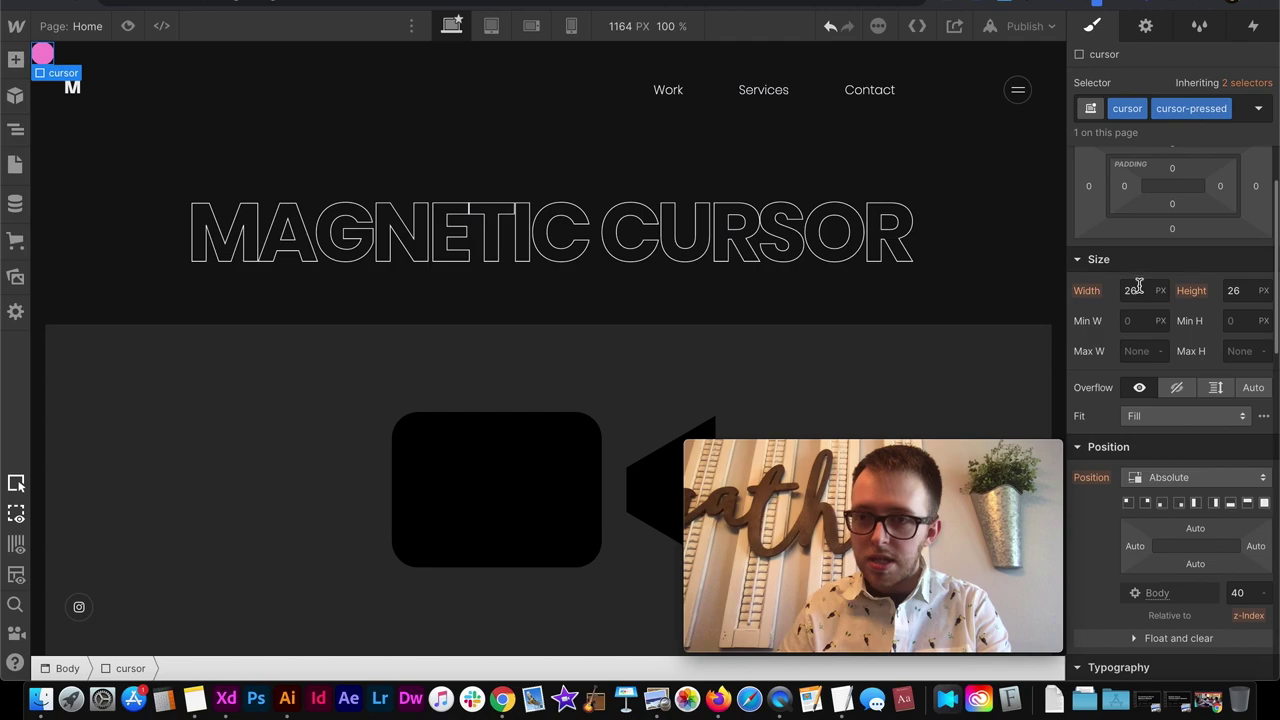
left_click(1137, 290)
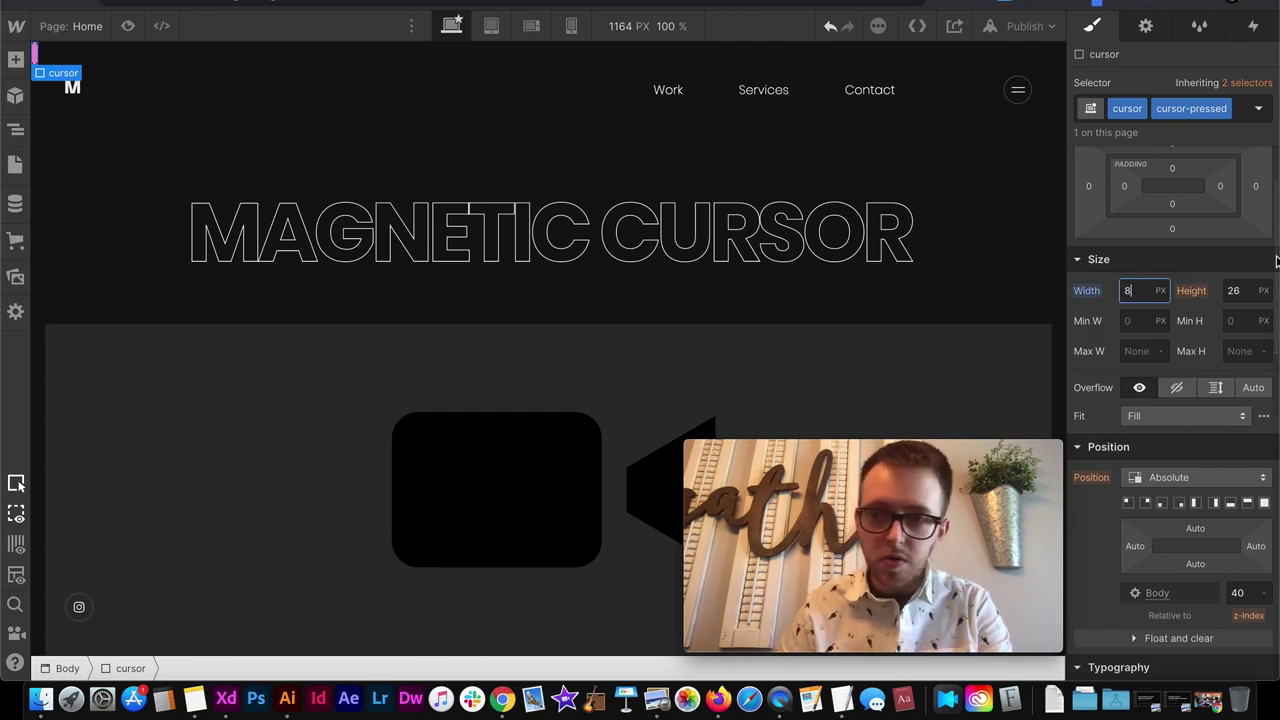
left_click(1236, 290)
type("8")
key("Return")
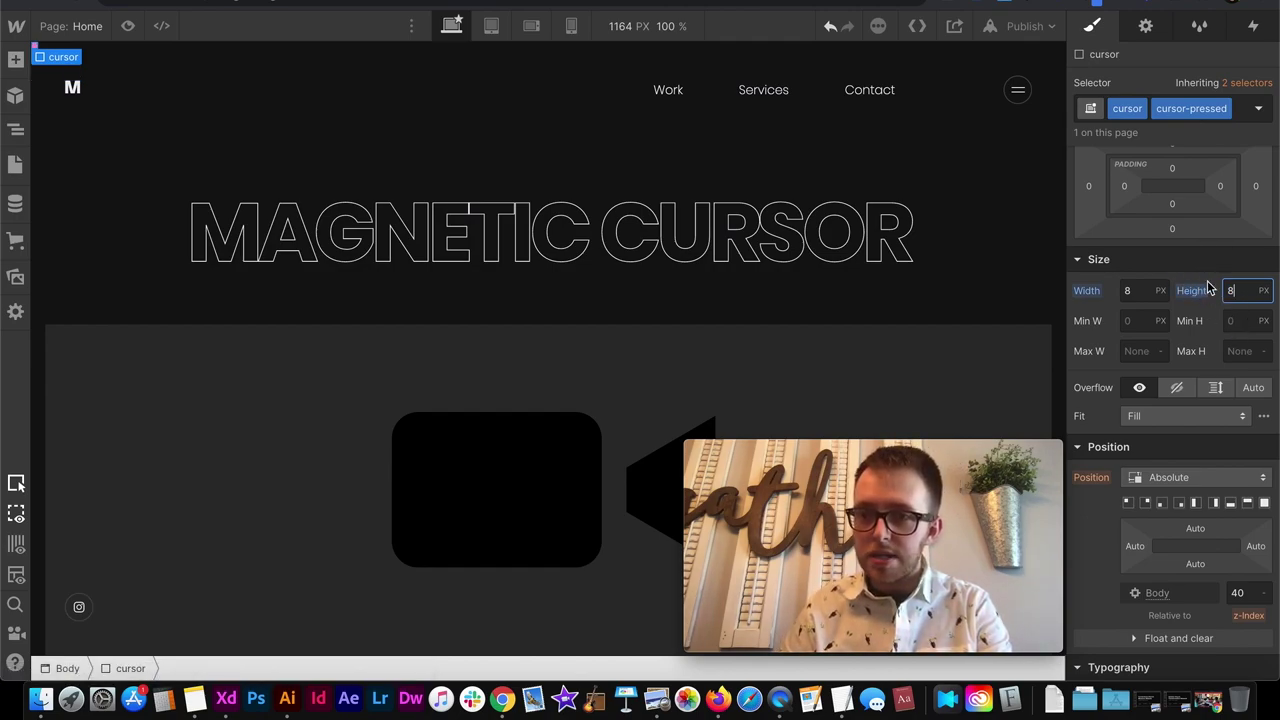
Remove cursor-pressed from the element and publish the site to webflow.io.
left_click(1224, 110)
left_click(1180, 172)
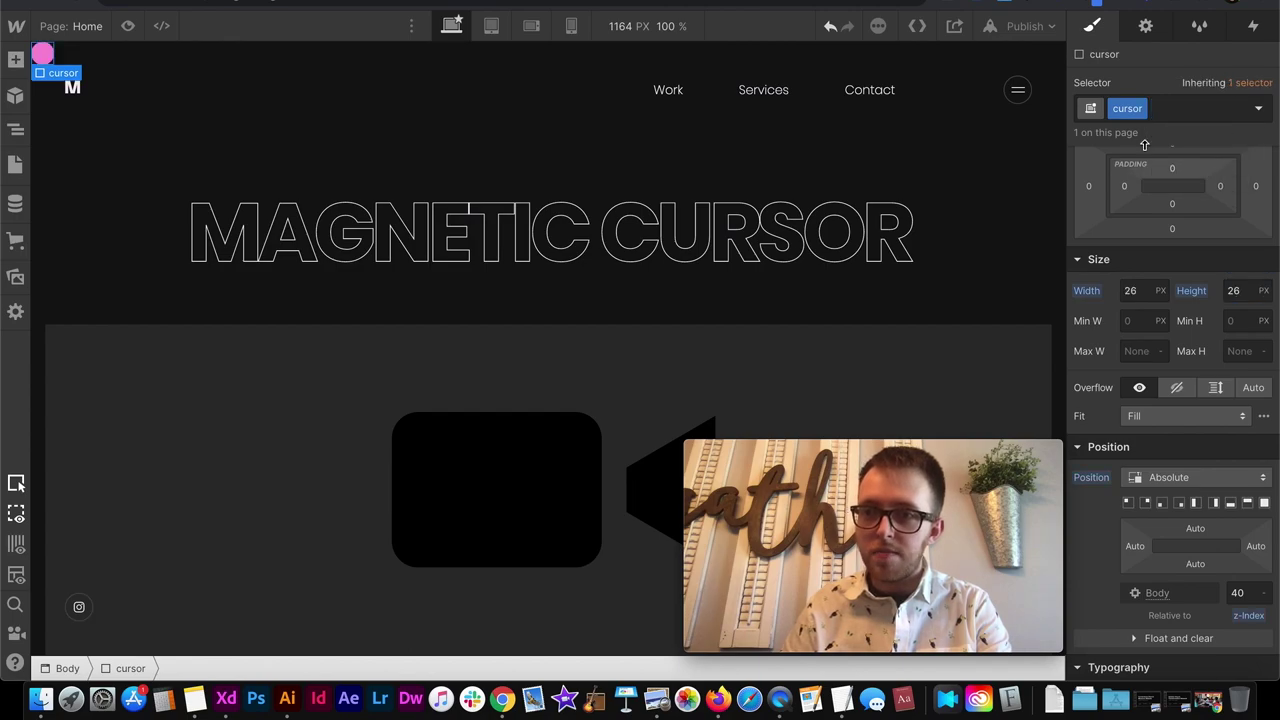
left_click(1022, 27)
left_click(923, 316)
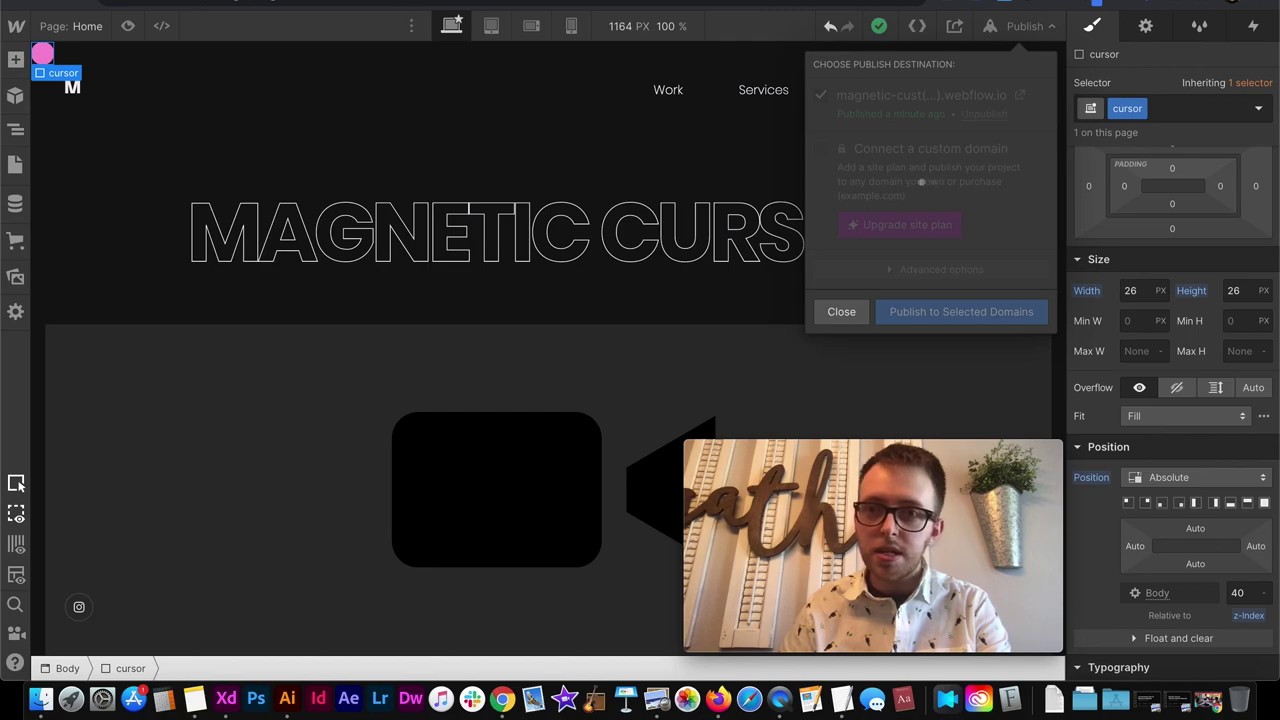
left_click(921, 95)
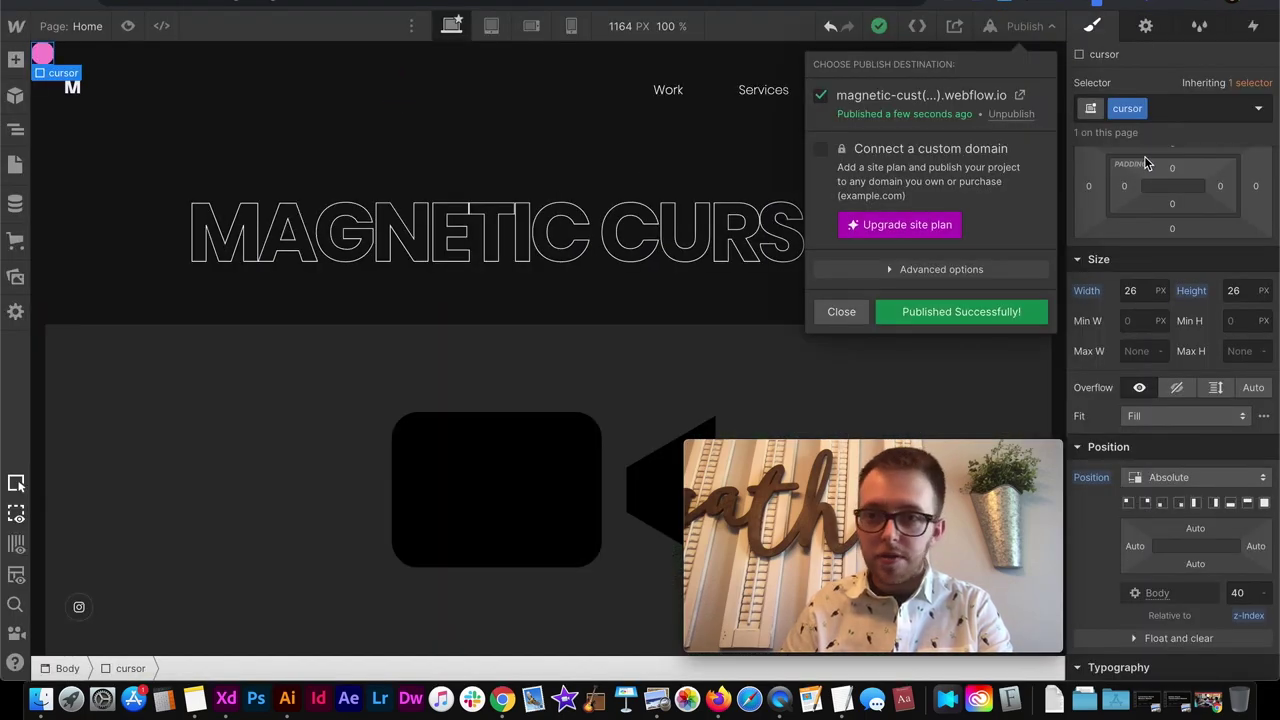
left_click(1204, 238)
scroll(1230, 330, "down", 10)
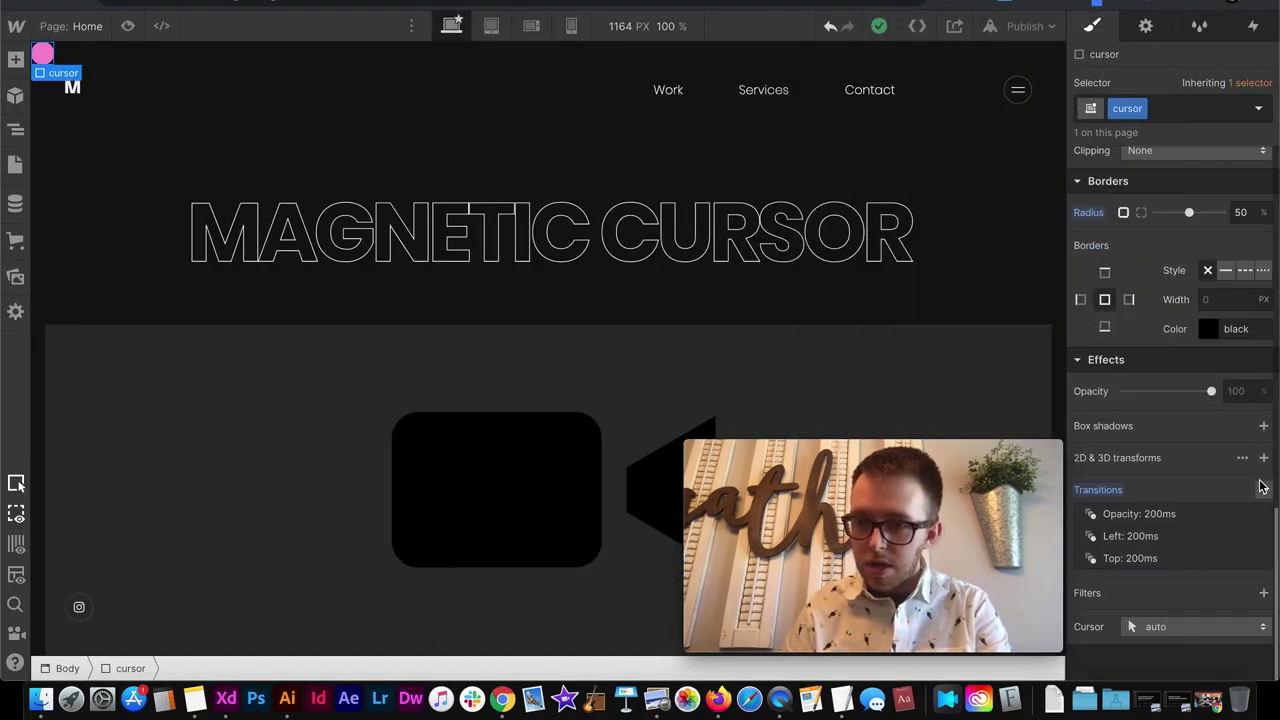
Add a 200 ms Height transition to the cursor class.
left_click(1262, 492)
left_click(1194, 548)
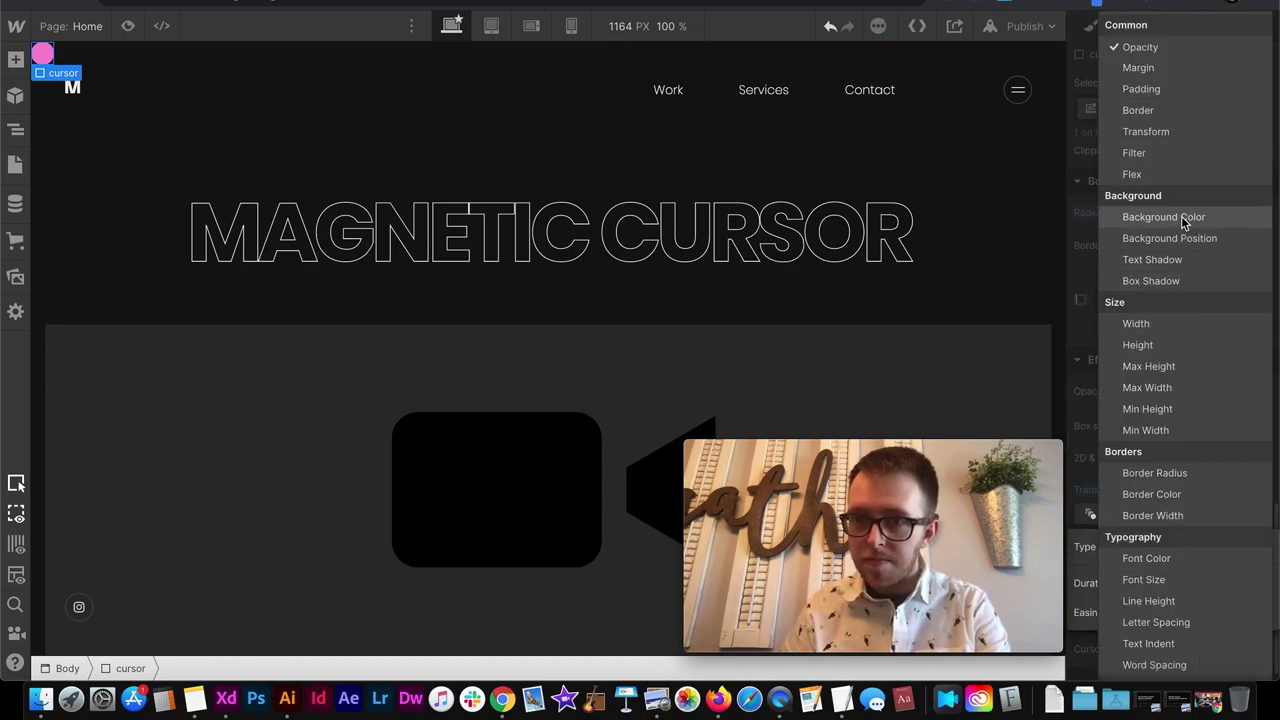
left_click(1150, 344)
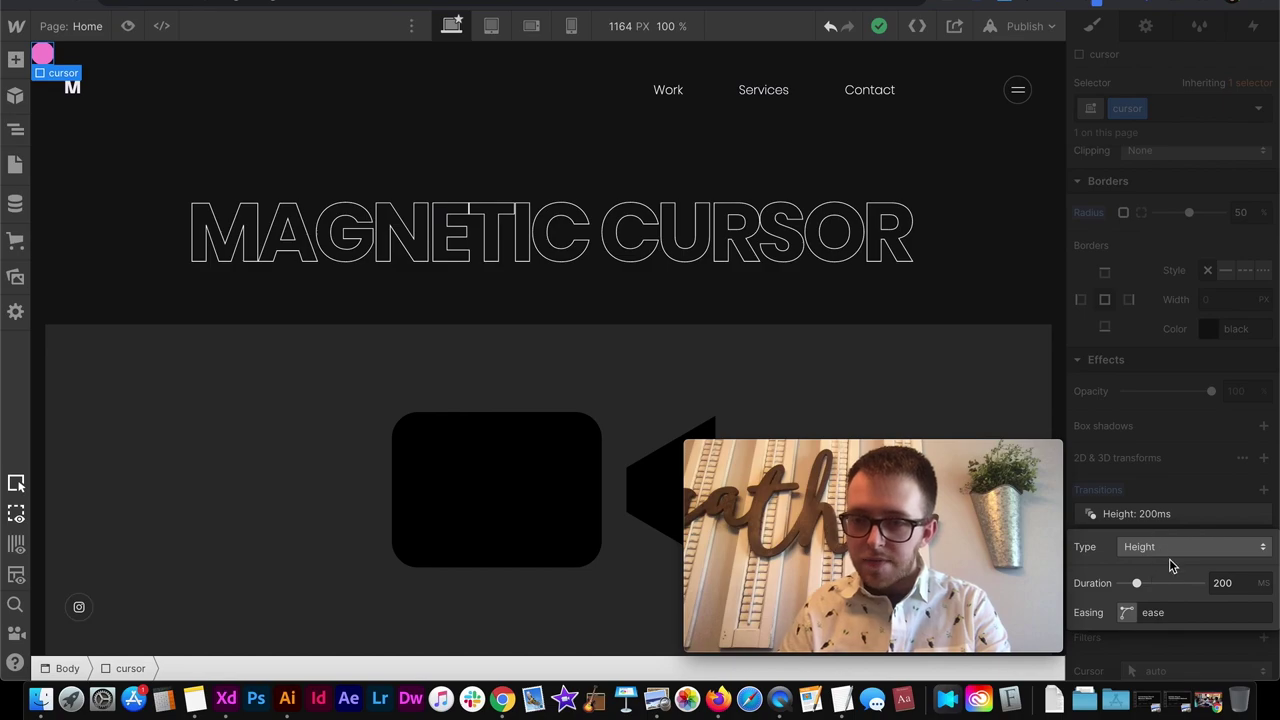
left_click(1170, 499)
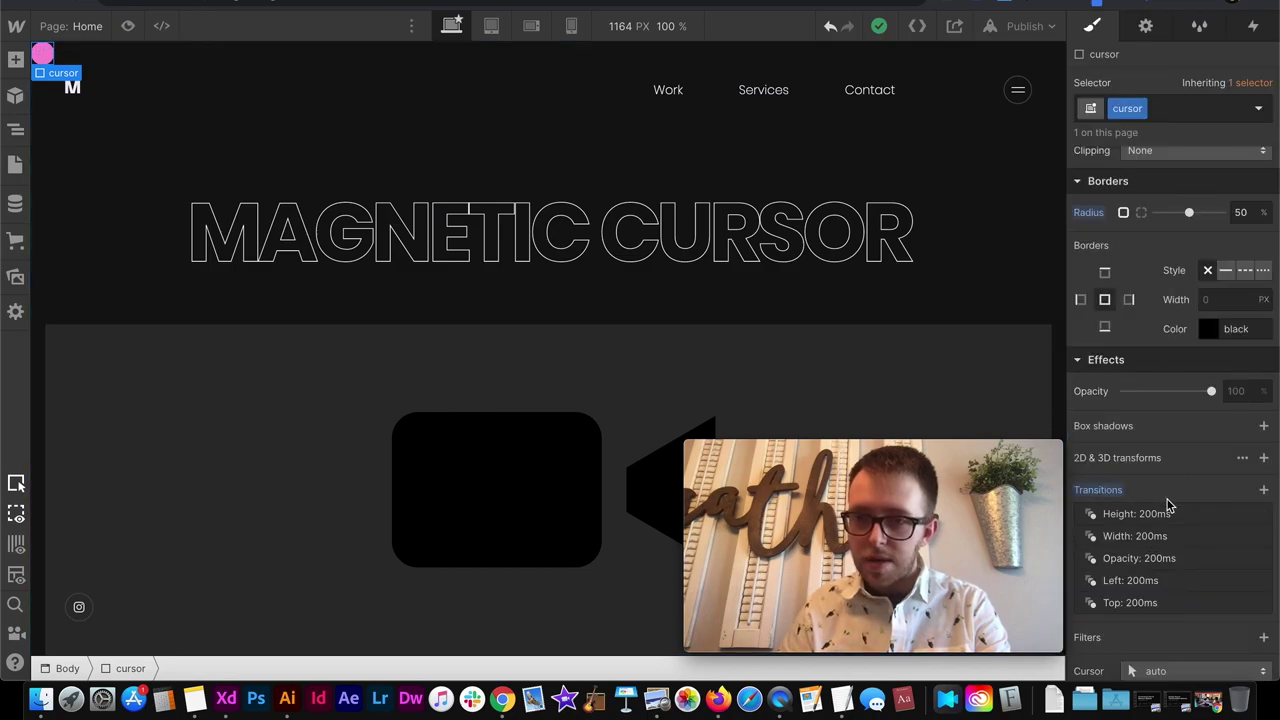
Republish the site and return from the live page to the Designer.
left_click(1035, 27)
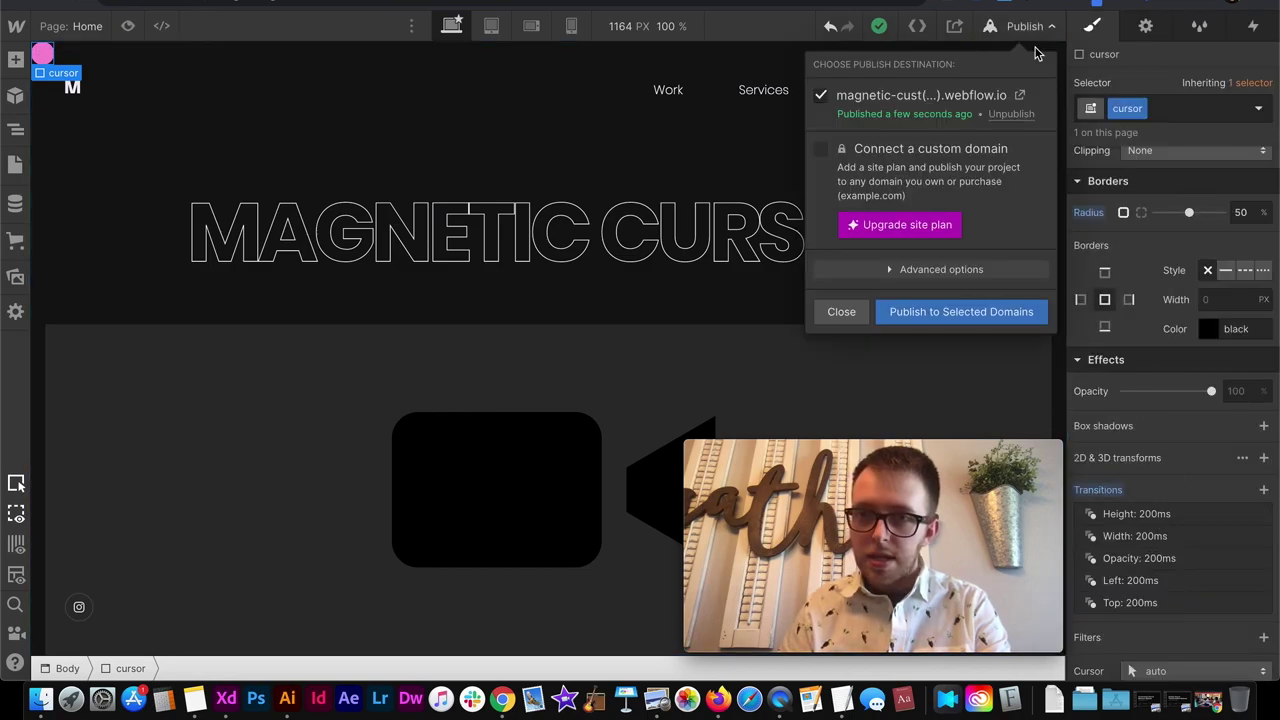
left_click(942, 308)
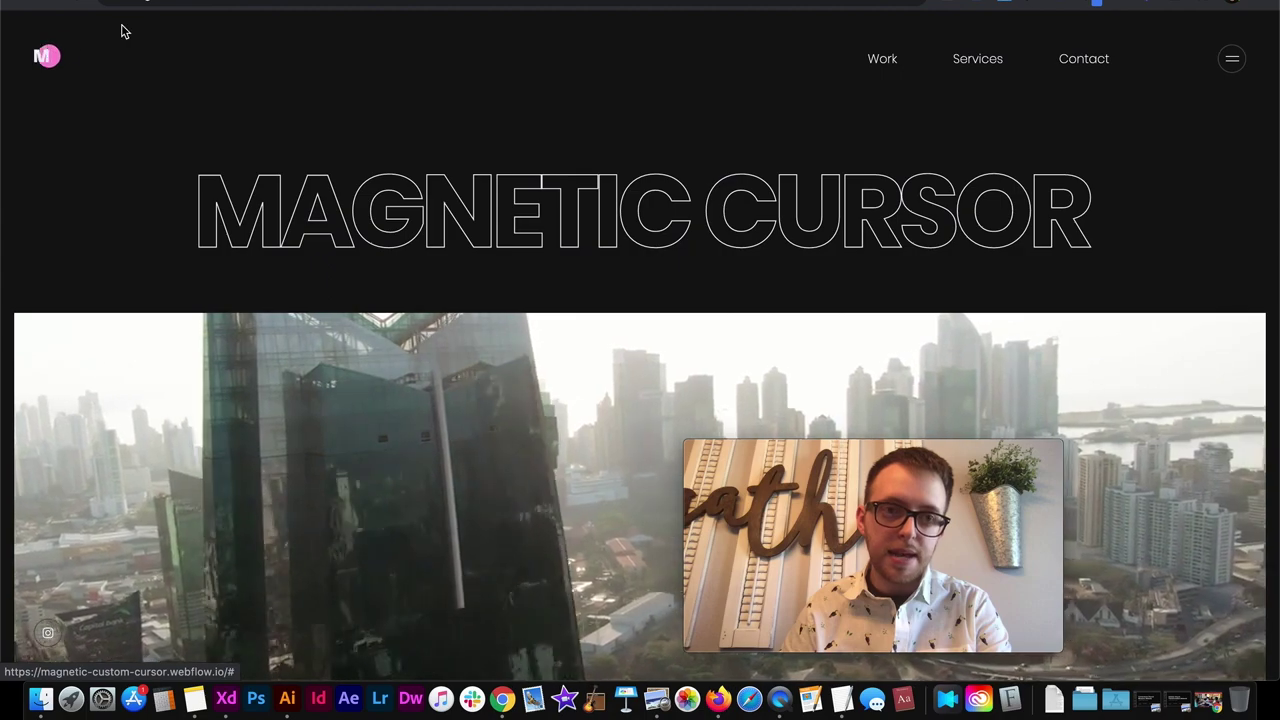
key("super+w")
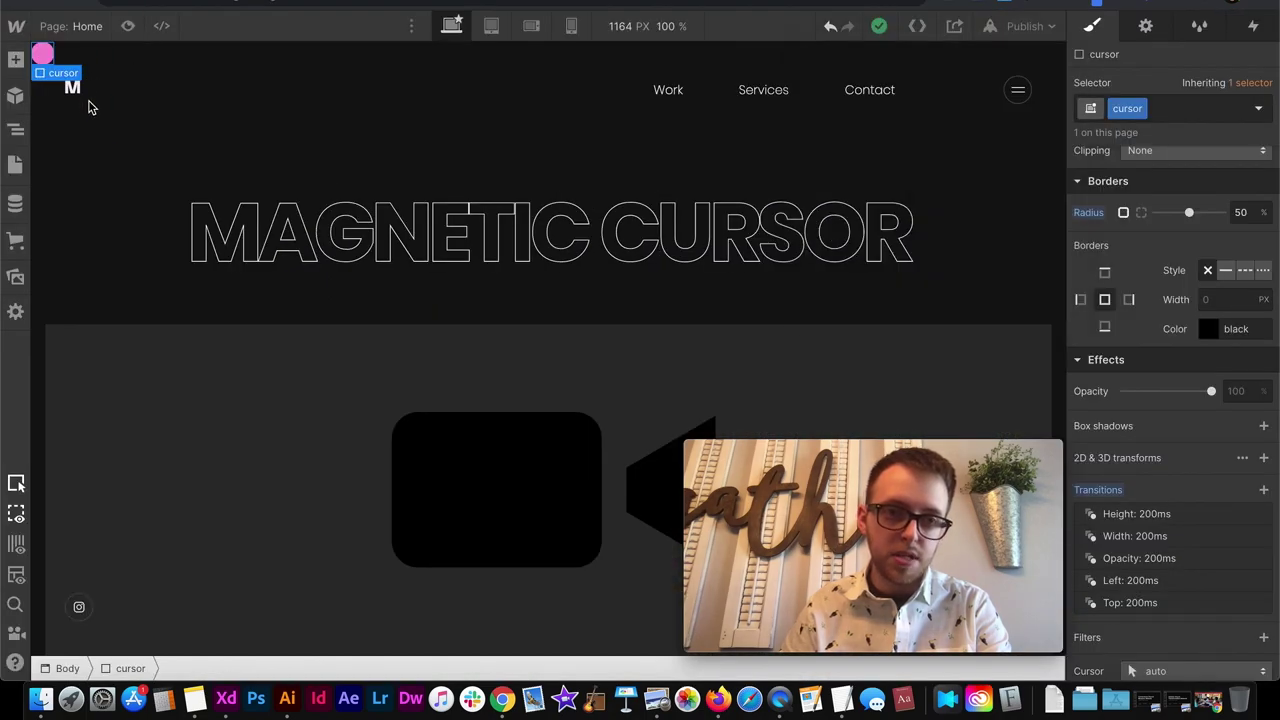
Duplicate the hover script block (lines 40–47) below itself in the Home page custom code.
left_click(90, 104)
left_click(78, 108)
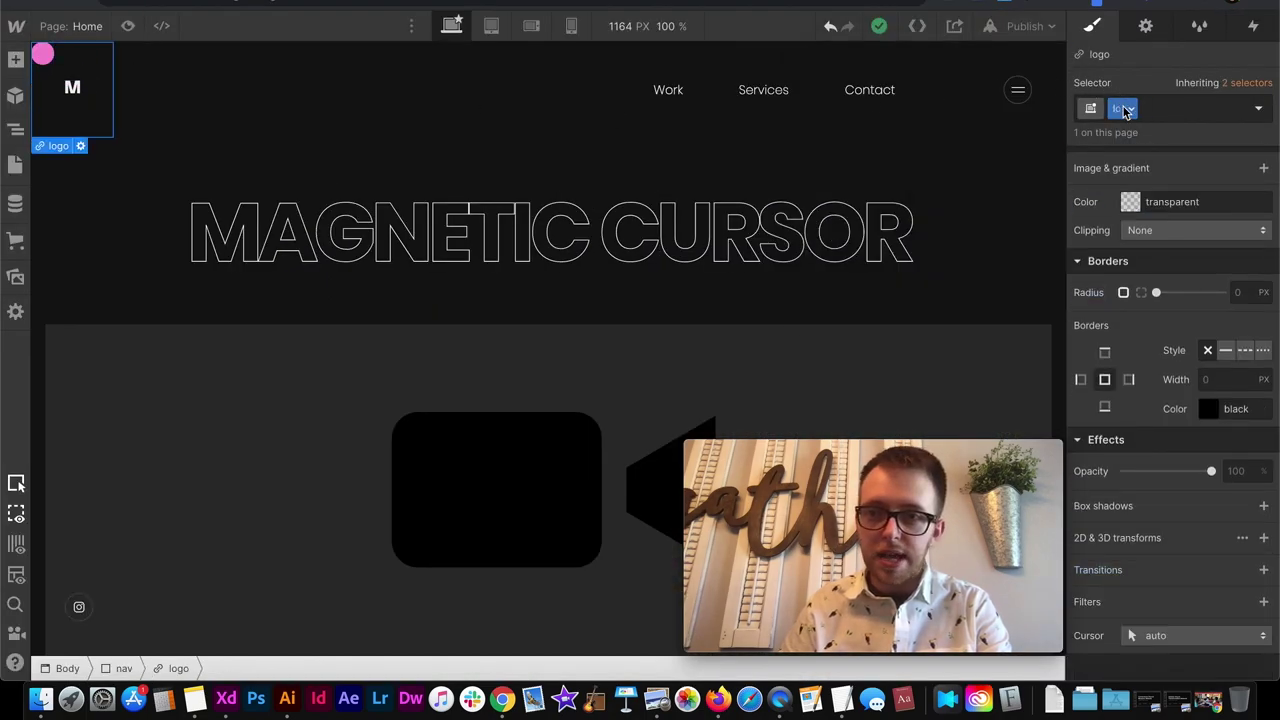
left_click(15, 165)
left_click(240, 160)
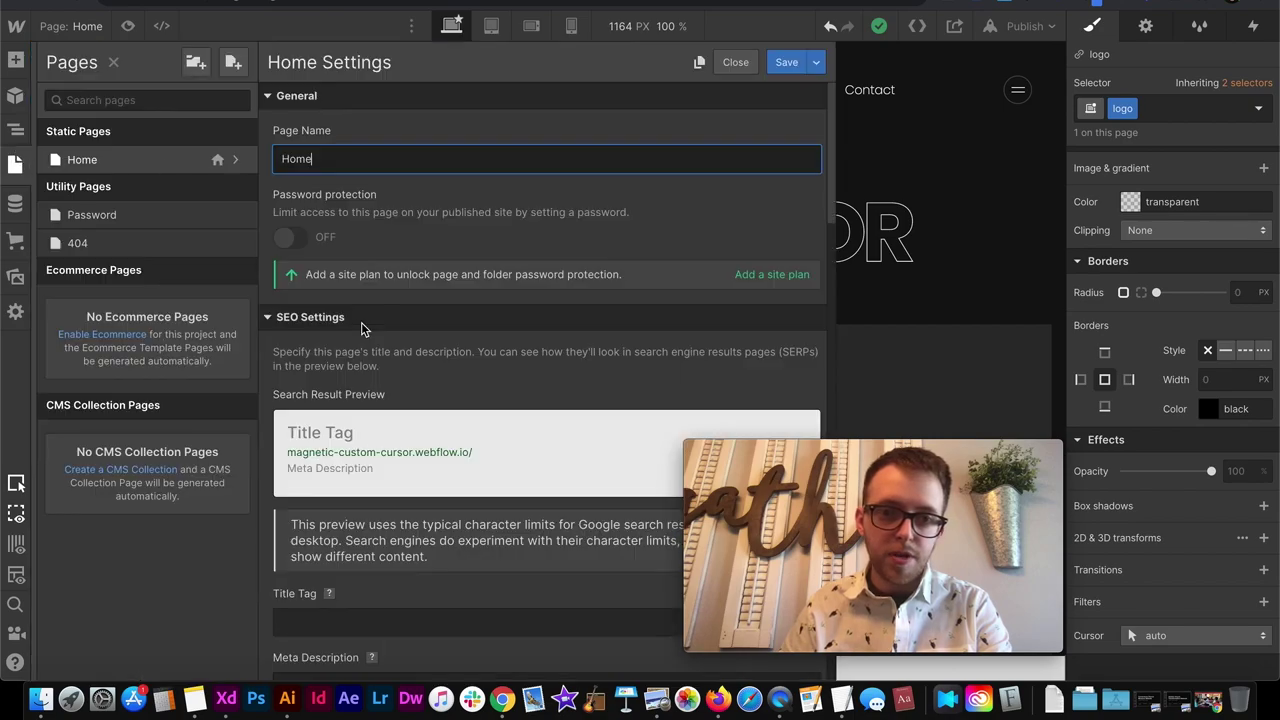
scroll(361, 322, "down", 15)
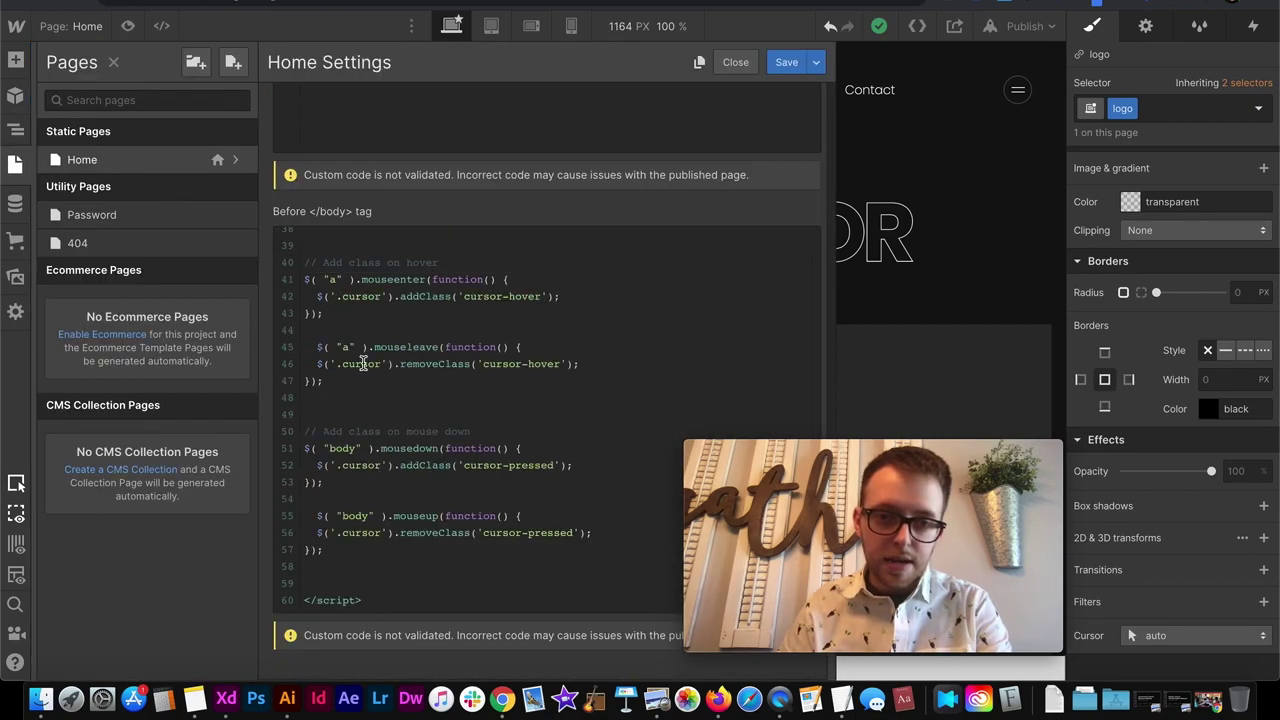
left_click_drag(345, 380, 301, 265)
key("super+c")
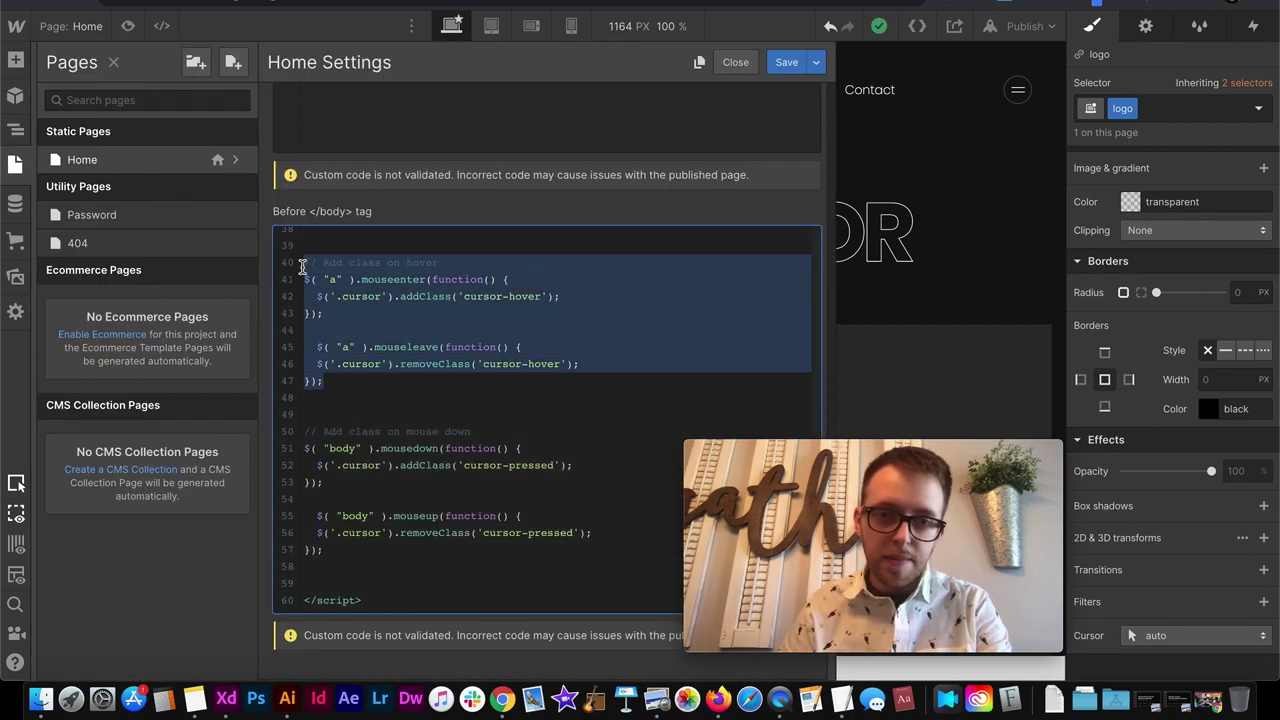
left_click(369, 385)
key("Return")
key("Return")
key("Return")
key("super+v")
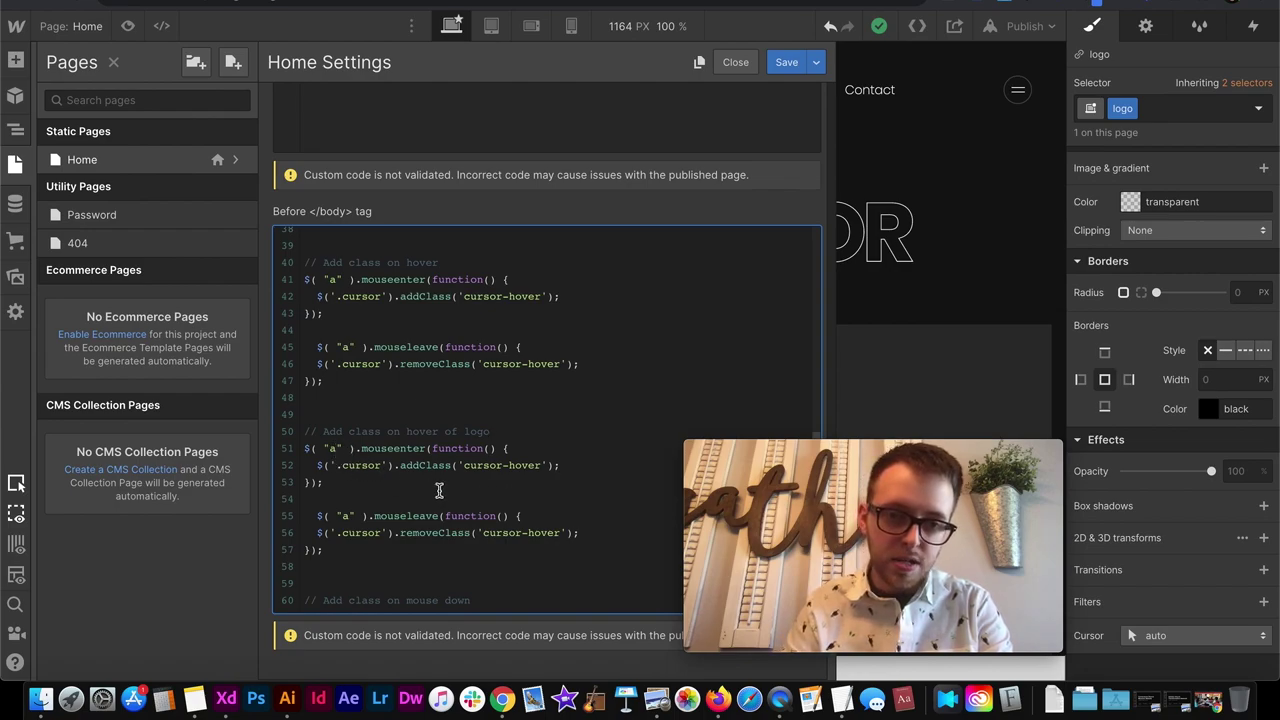
Retarget the copy to the .logo selector and logo-hover class, then save the code.
double_click(336, 448)
type(".")
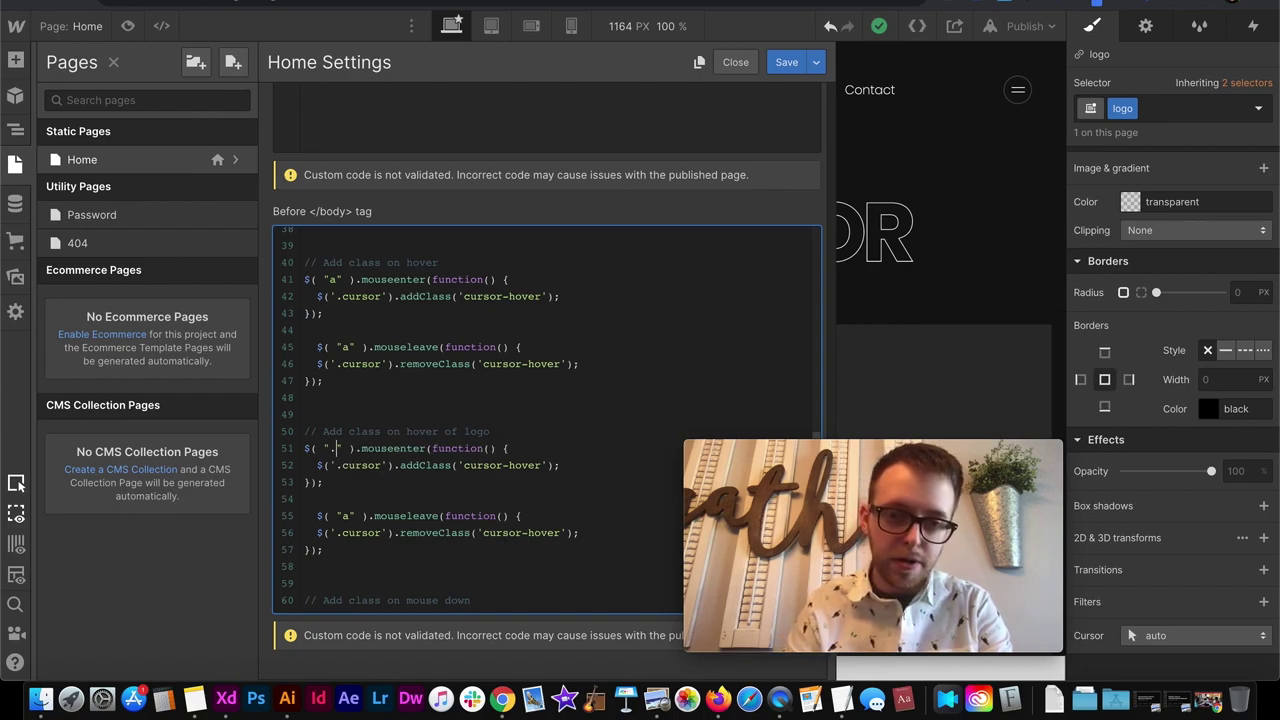
type("logo")
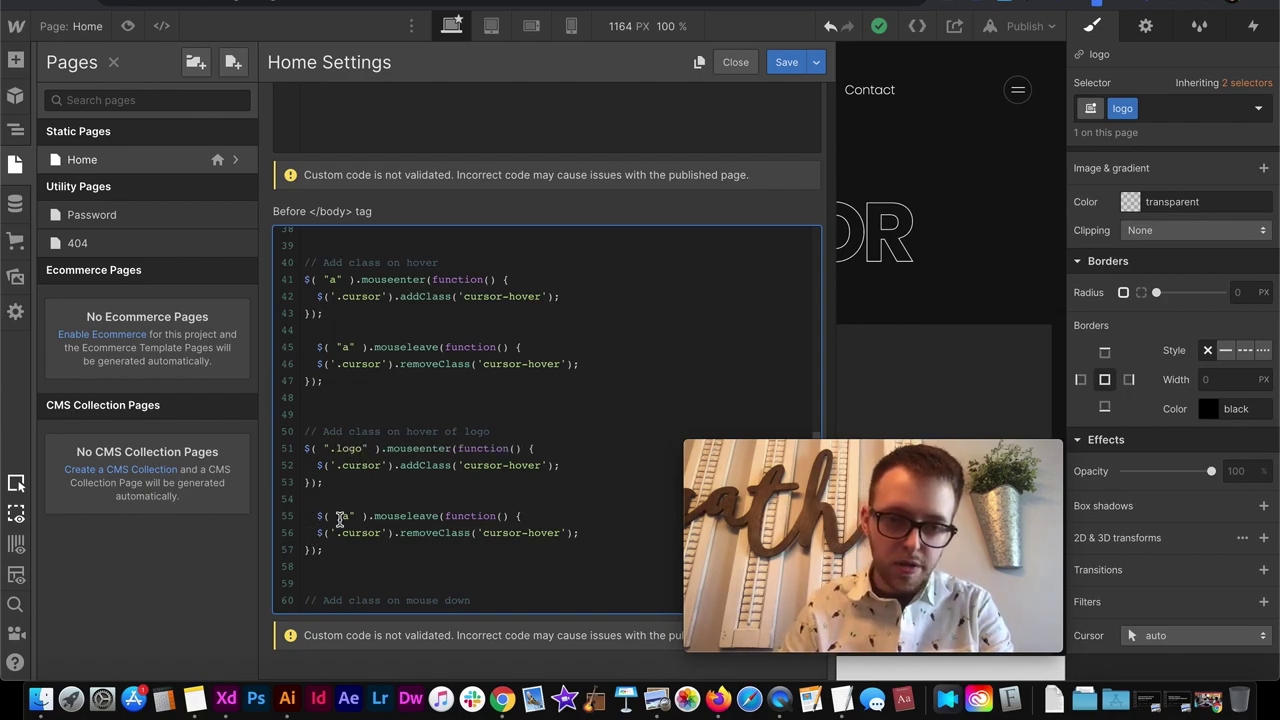
double_click(348, 516)
key("BackSpace")
type(".")
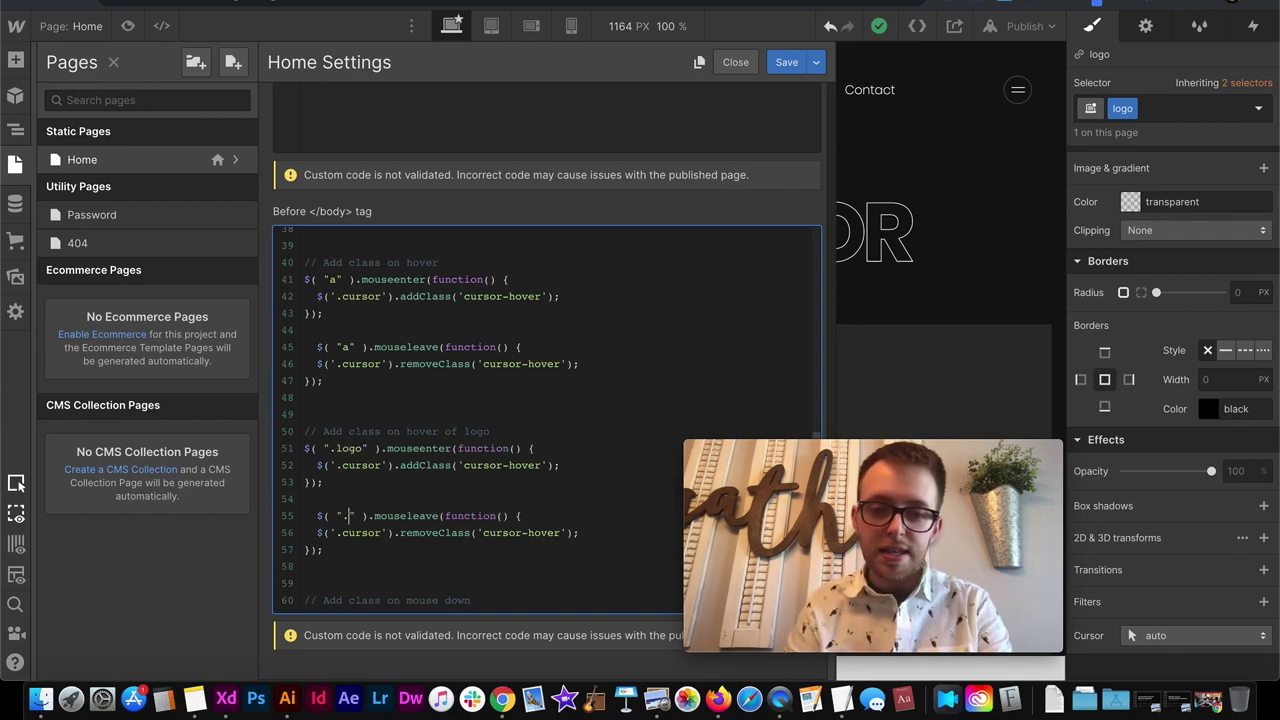
type("logo")
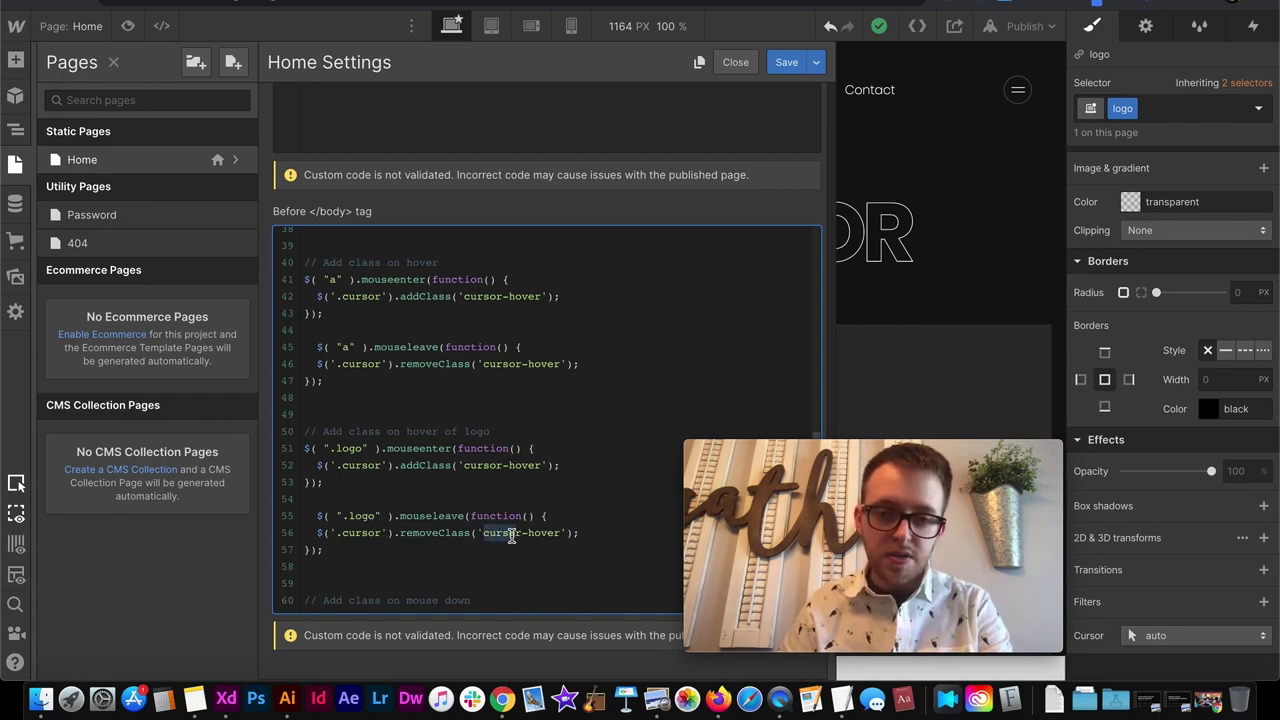
double_click(466, 465)
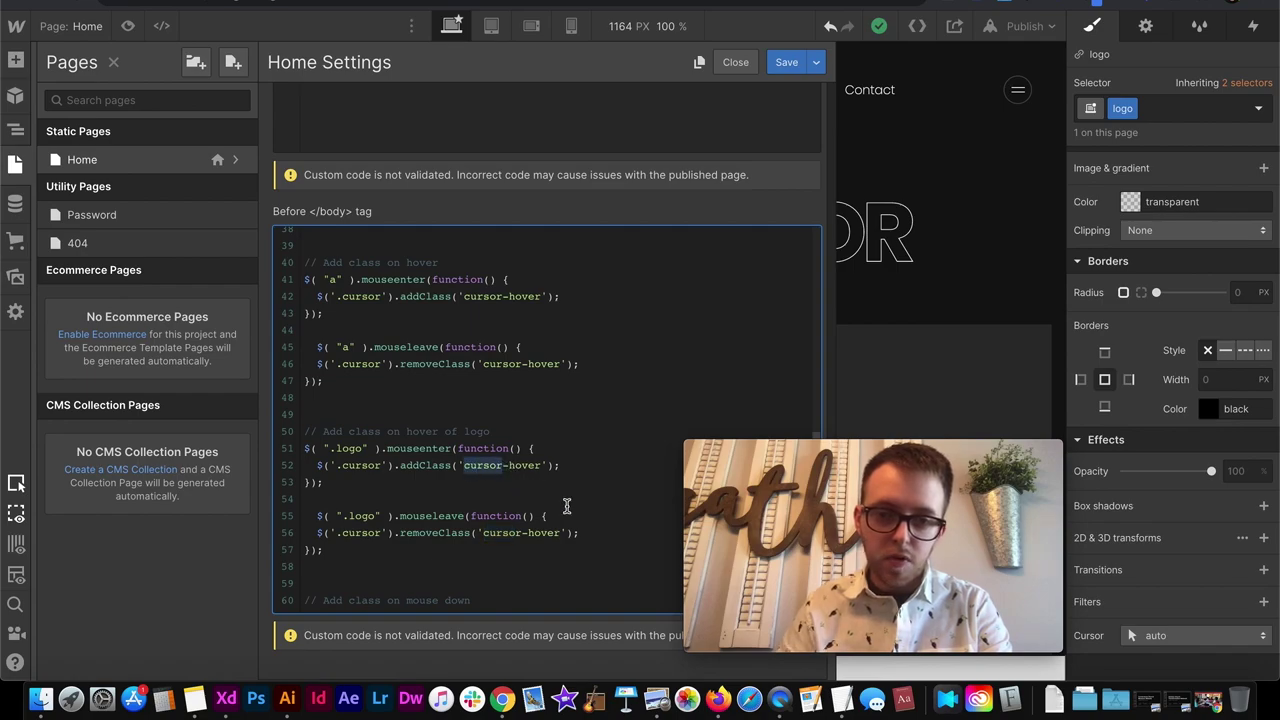
type("logo")
double_click(495, 536)
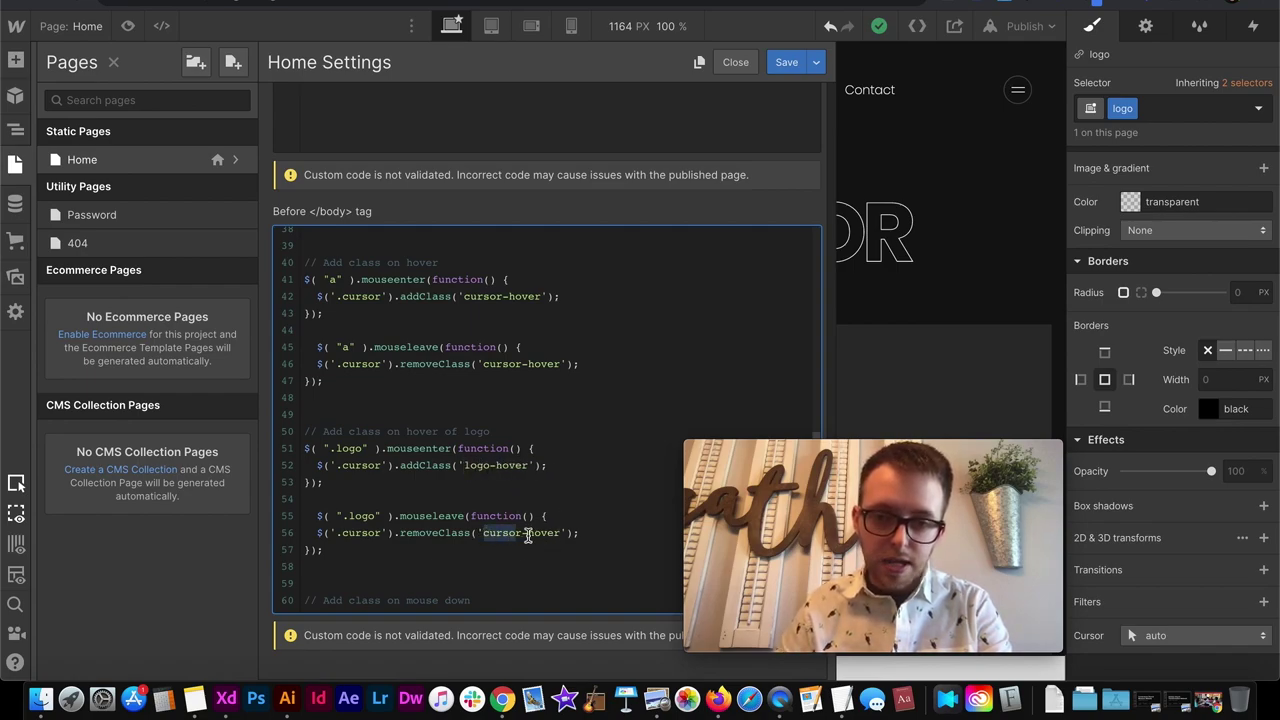
type("logo")
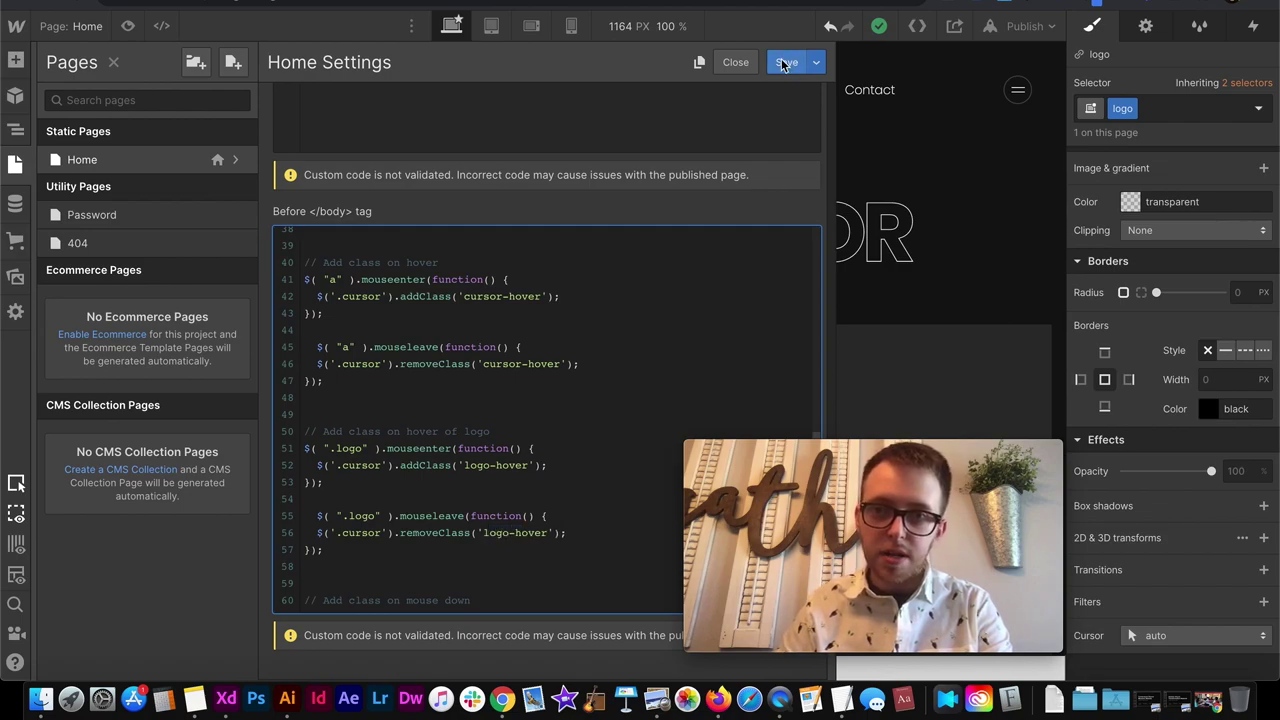
left_click(786, 62)
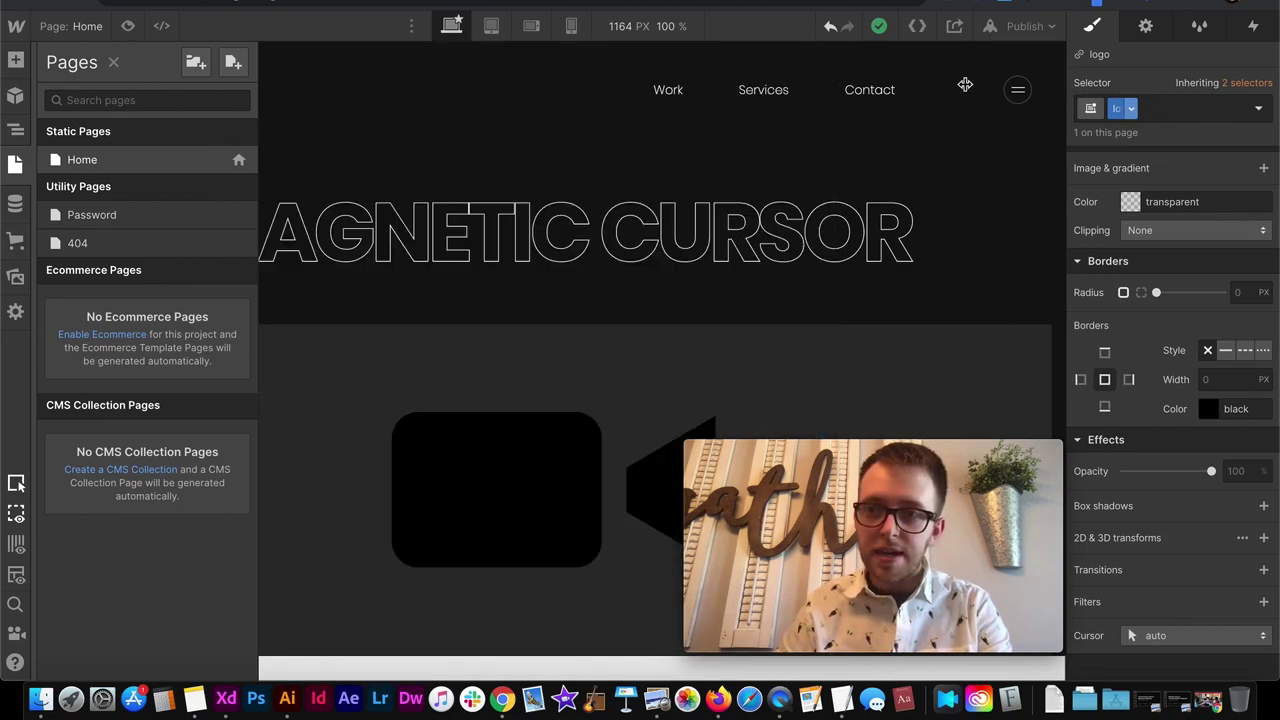
Add a logo-hover combo class to the selected logo element.
left_click(1163, 118)
type("lo")
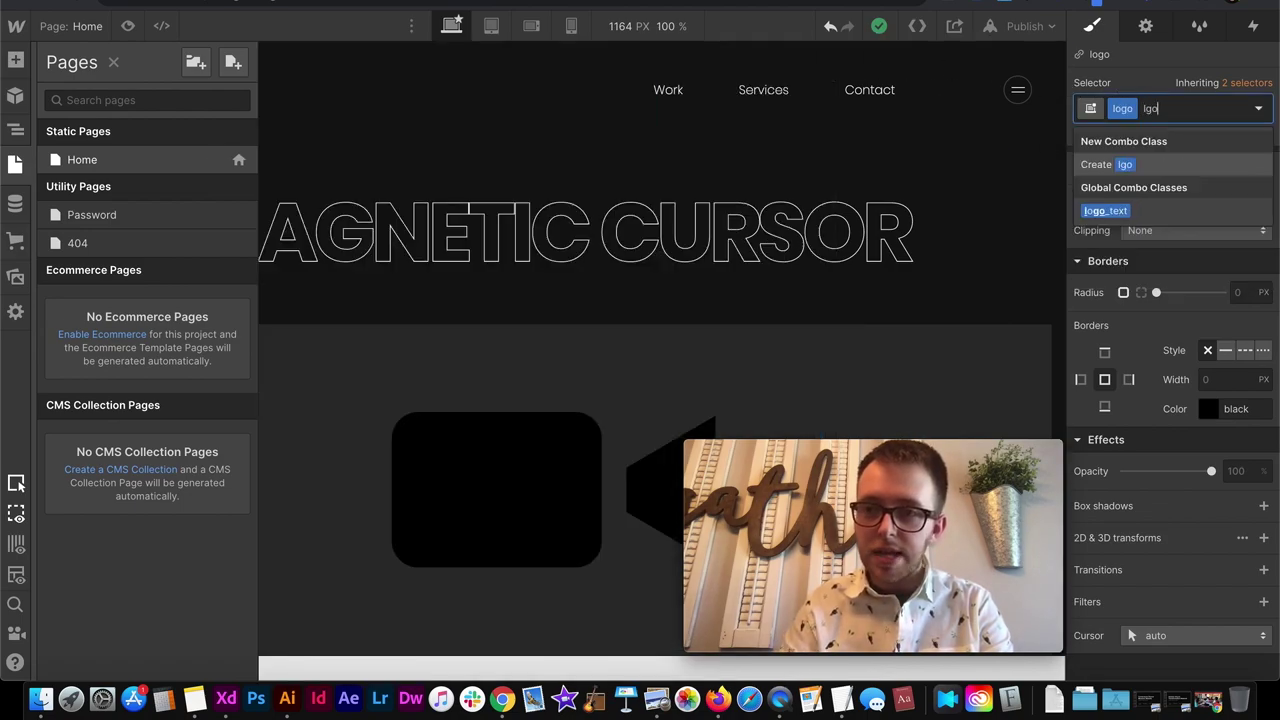
key("BackSpace")
type("ogo-hover")
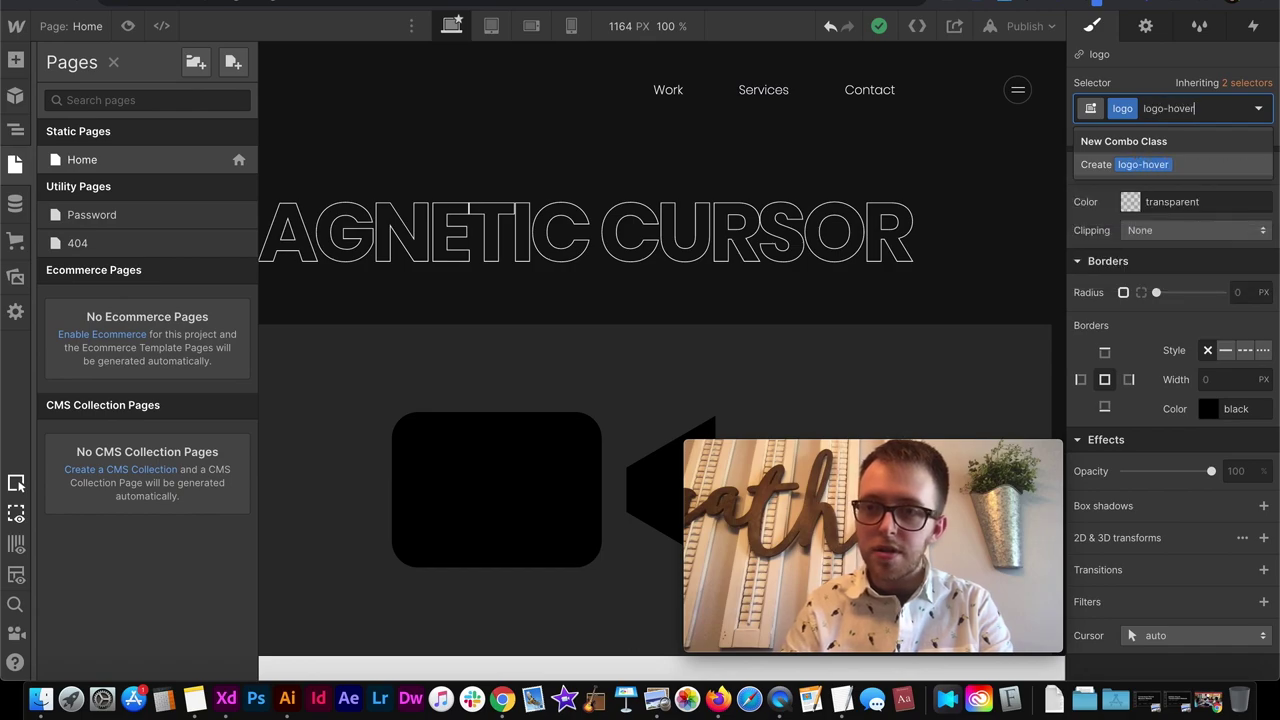
key("Return")
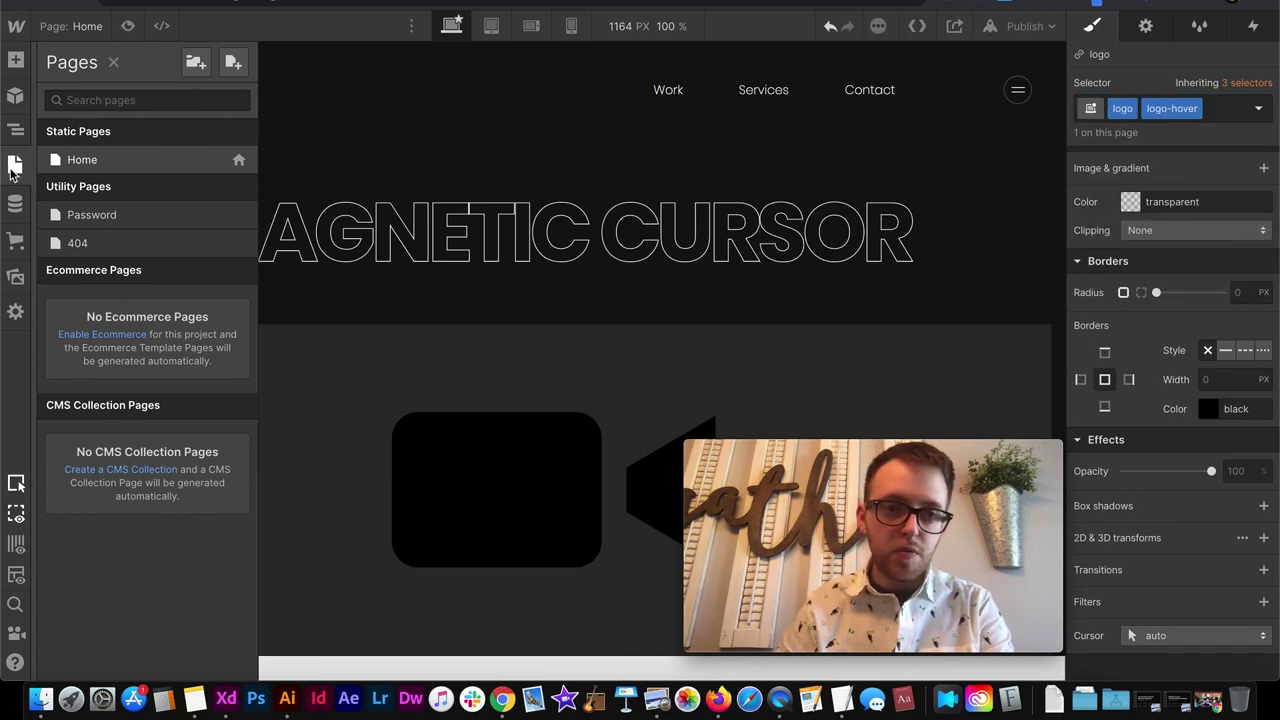
Close the pages panel and open the logo's class list.
left_click(15, 164)
scroll(1234, 277, "up", 10)
scroll(1180, 300, "down", 3)
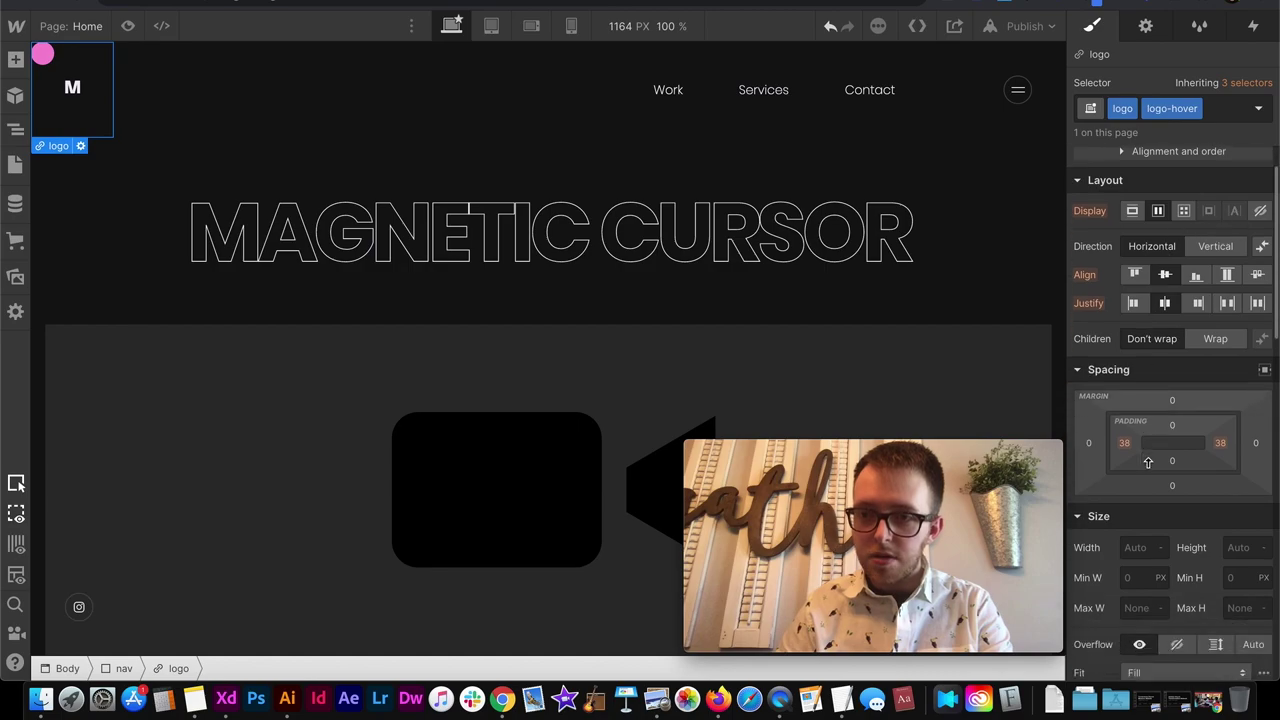
left_click(1142, 473)
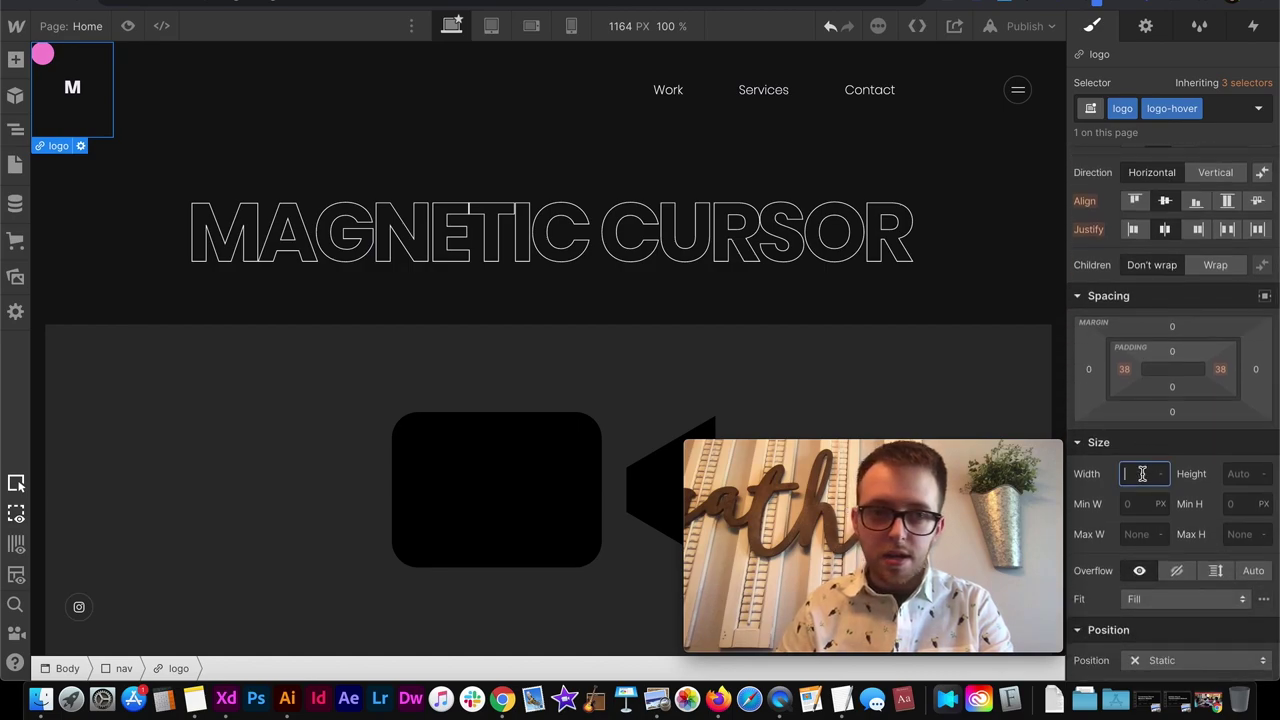
left_click(1215, 112)
Remove logo-hover from the logo and add it as a combo class on the cursor.
key("BackSpace")
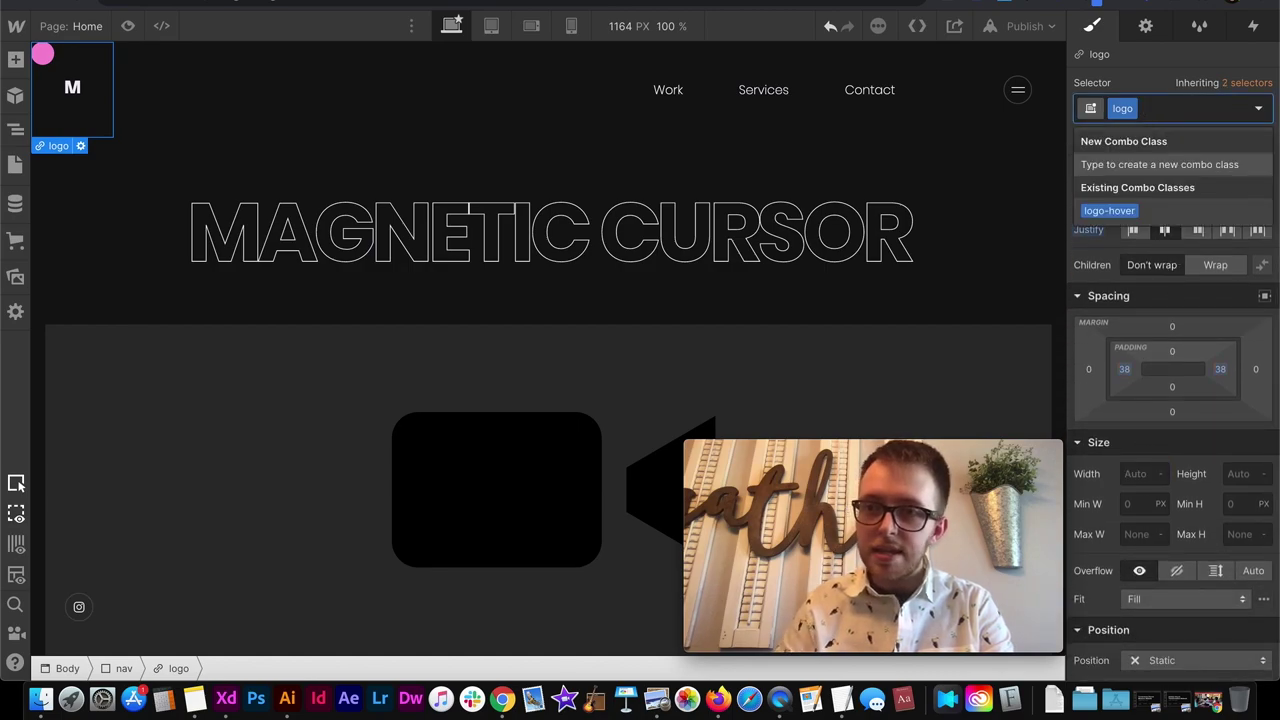
left_click(15, 129)
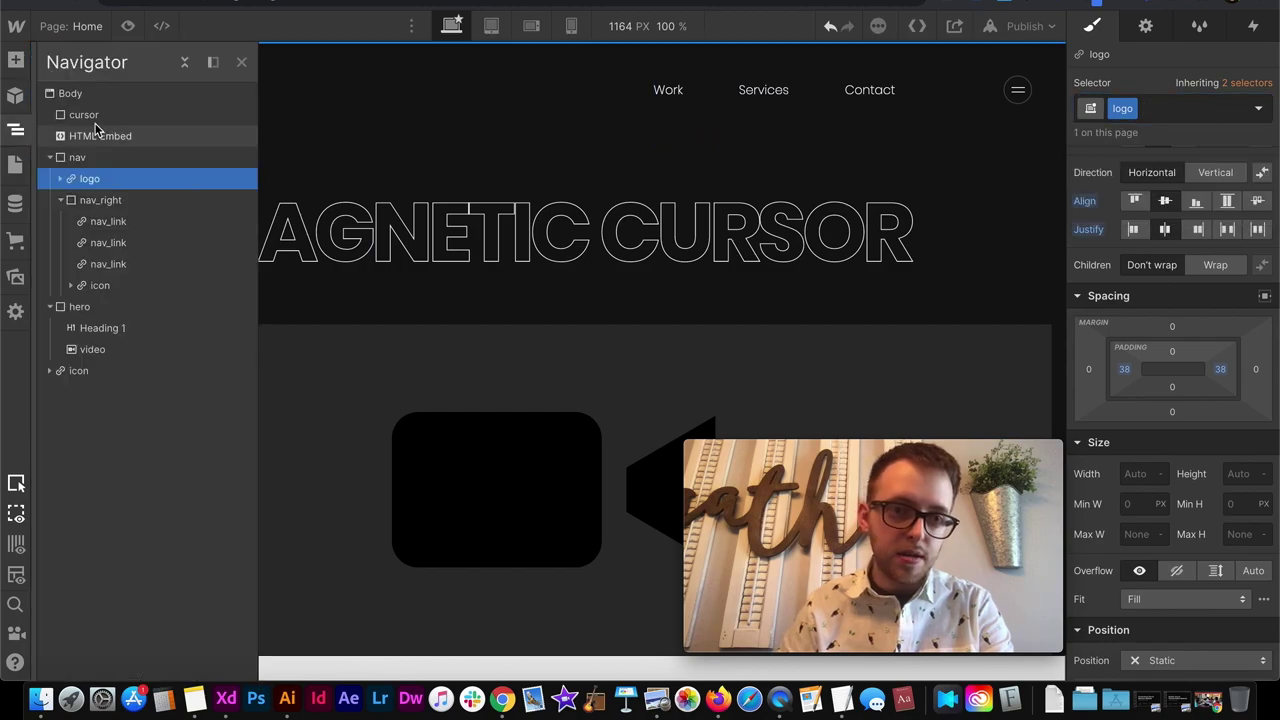
left_click(84, 114)
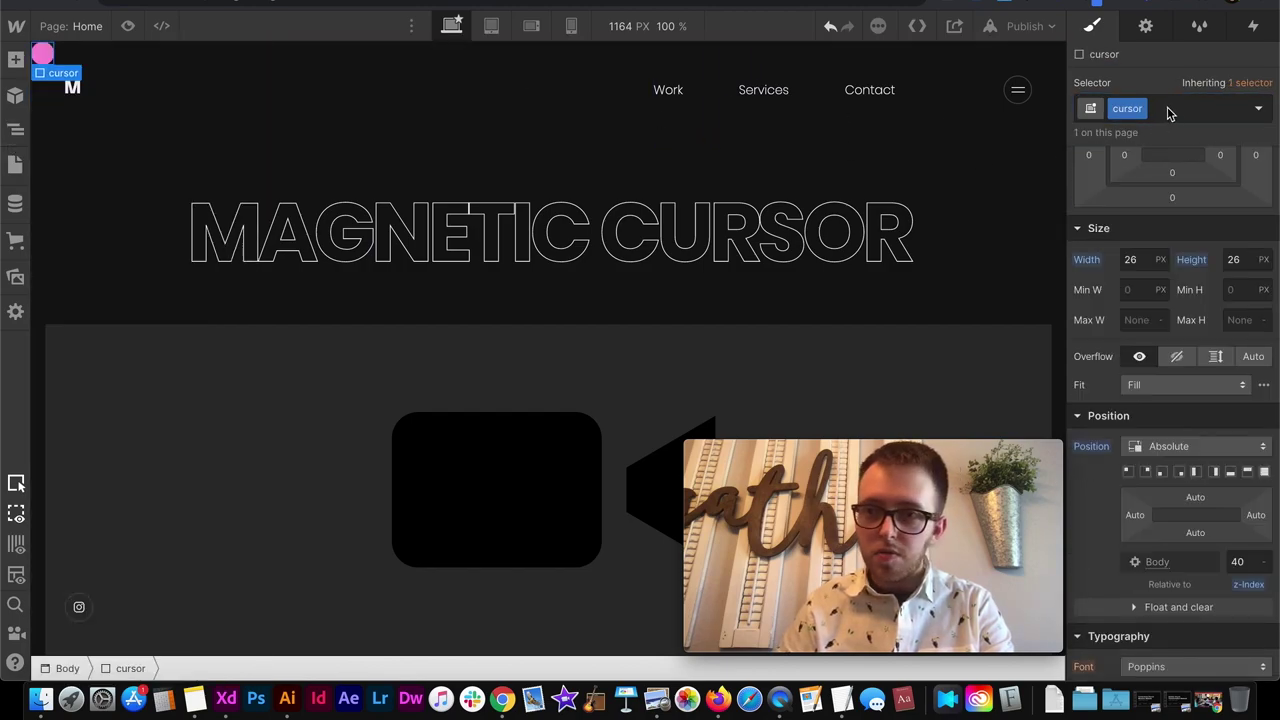
left_click(1172, 112)
type("logo-")
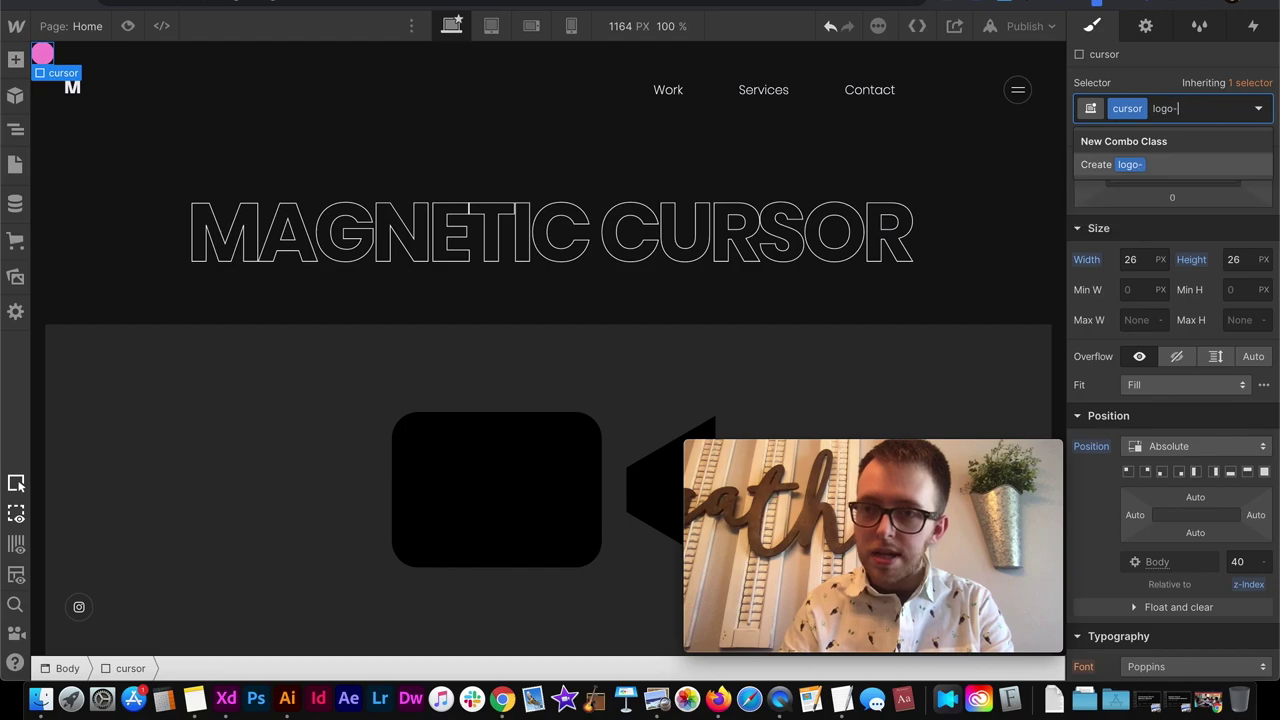
type("hover")
key("Return")
Size the cursor's logo-hover state to 8 px wide by 10 px tall and add a 2D transform.
left_click(1141, 261)
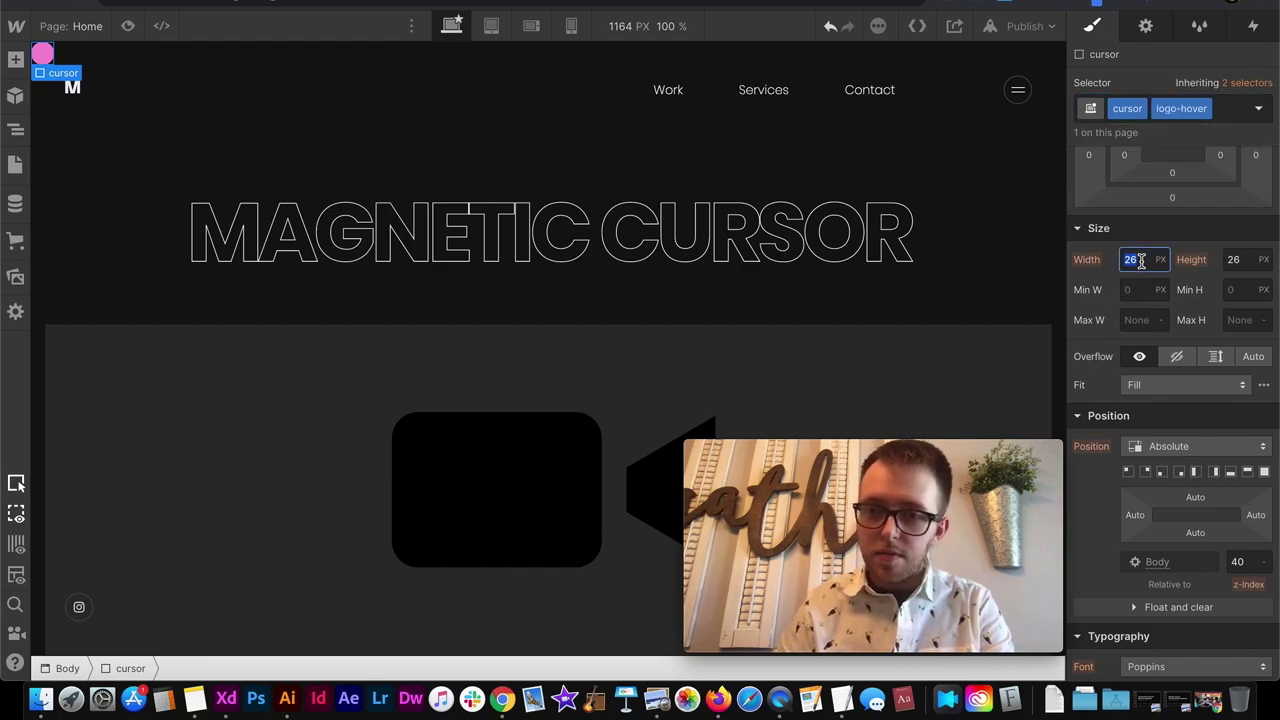
type("10px")
key("Tab")
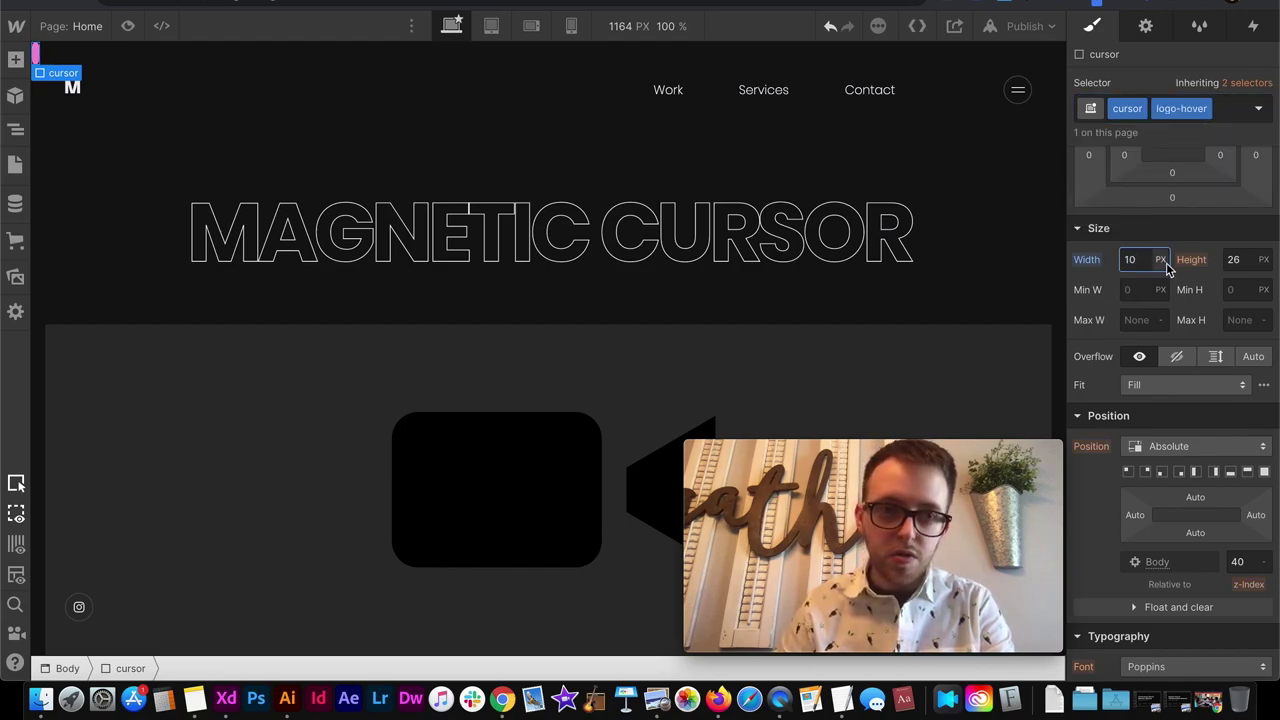
type("10px")
key("BackSpace")
key("BackSpace")
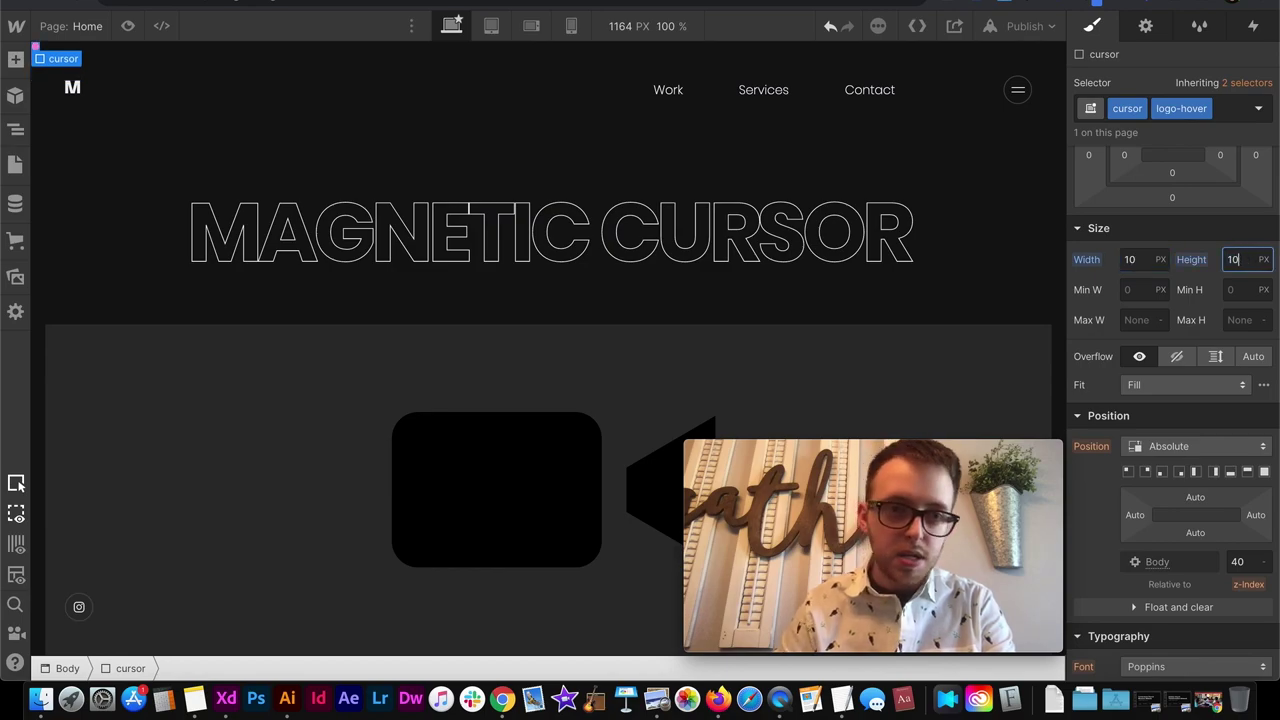
right_click(1136, 260)
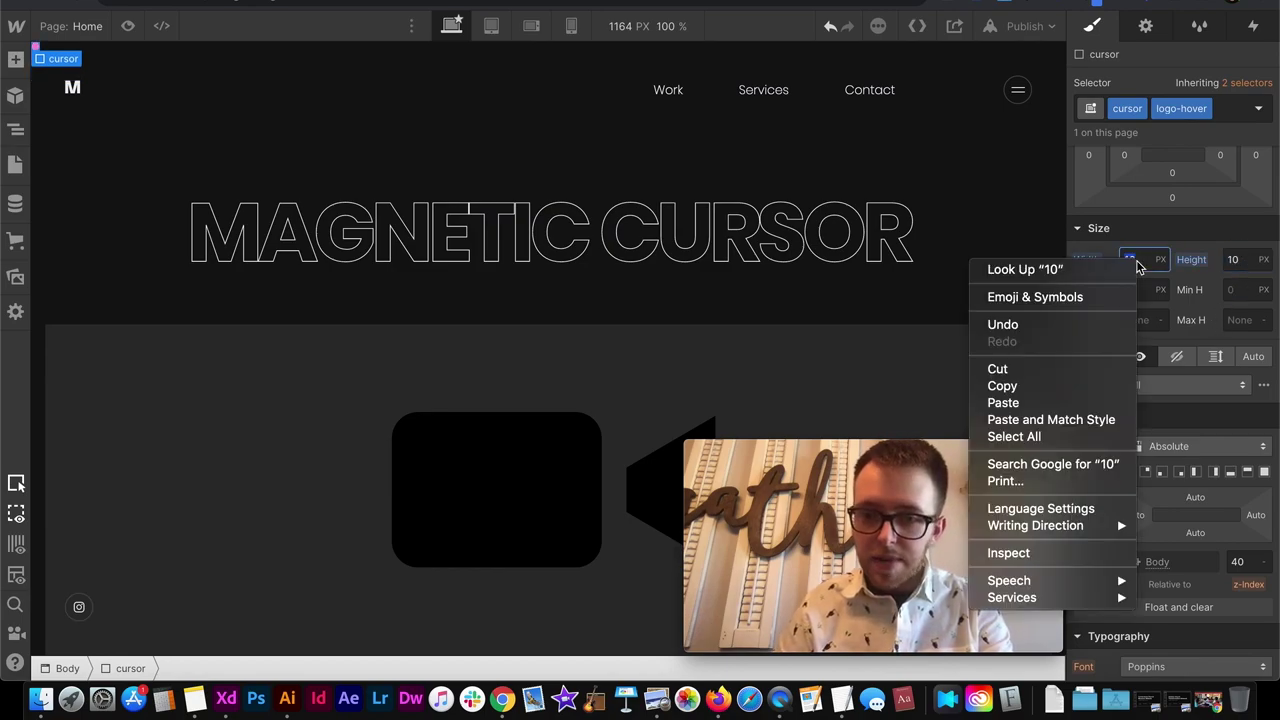
left_click(1145, 256)
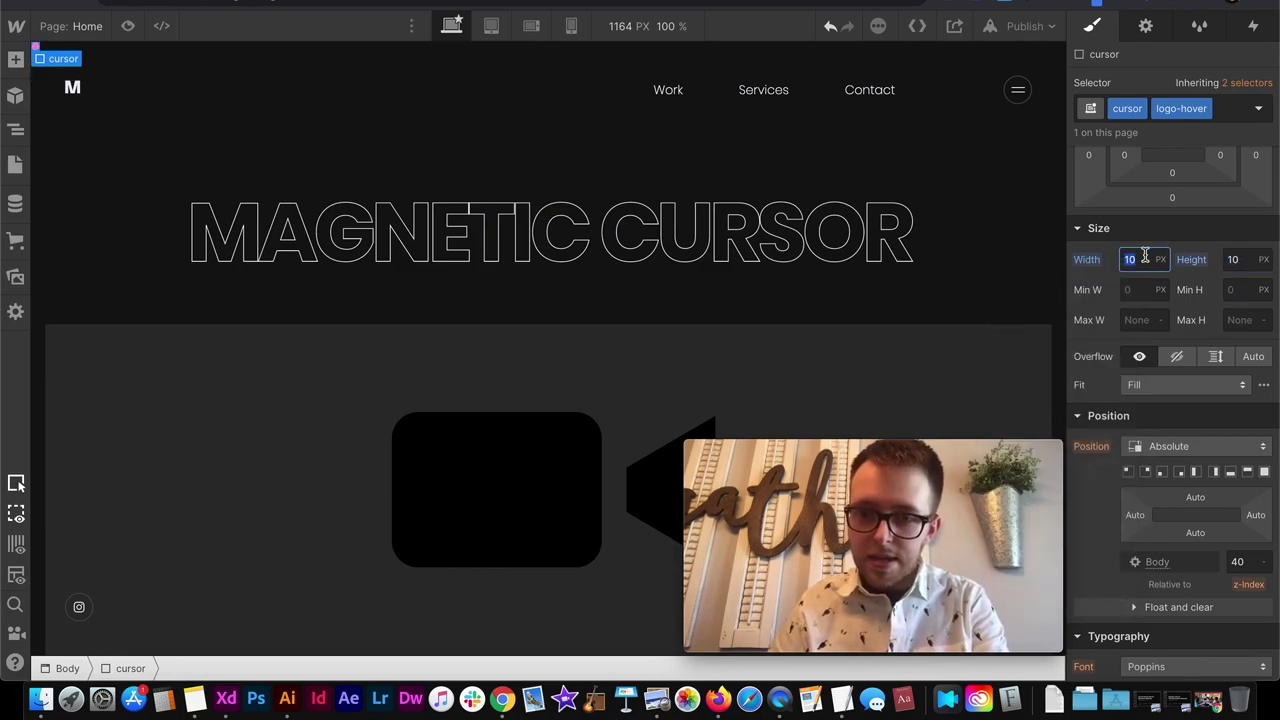
left_click(1230, 262)
scroll(1217, 306, "down", 10)
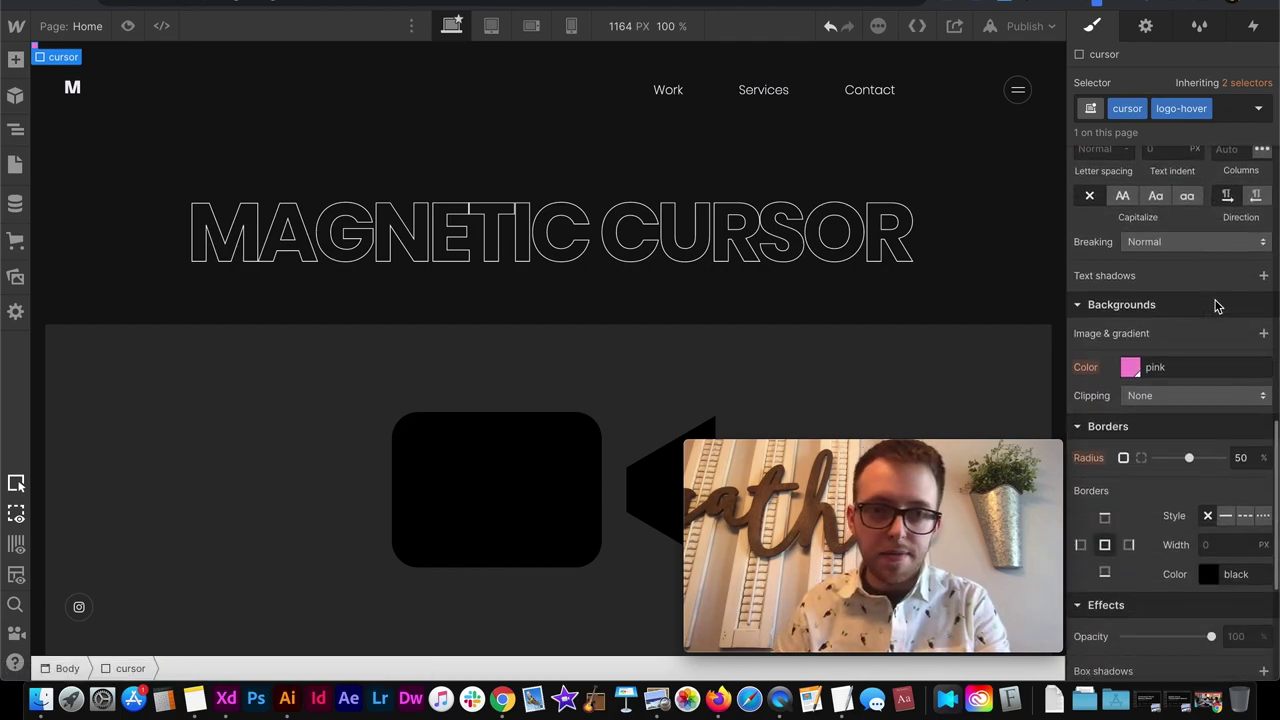
scroll(1217, 306, "down", 5)
scroll(1190, 378, "up", 2)
scroll(1190, 378, "up", 5)
scroll(1190, 378, "down", 8)
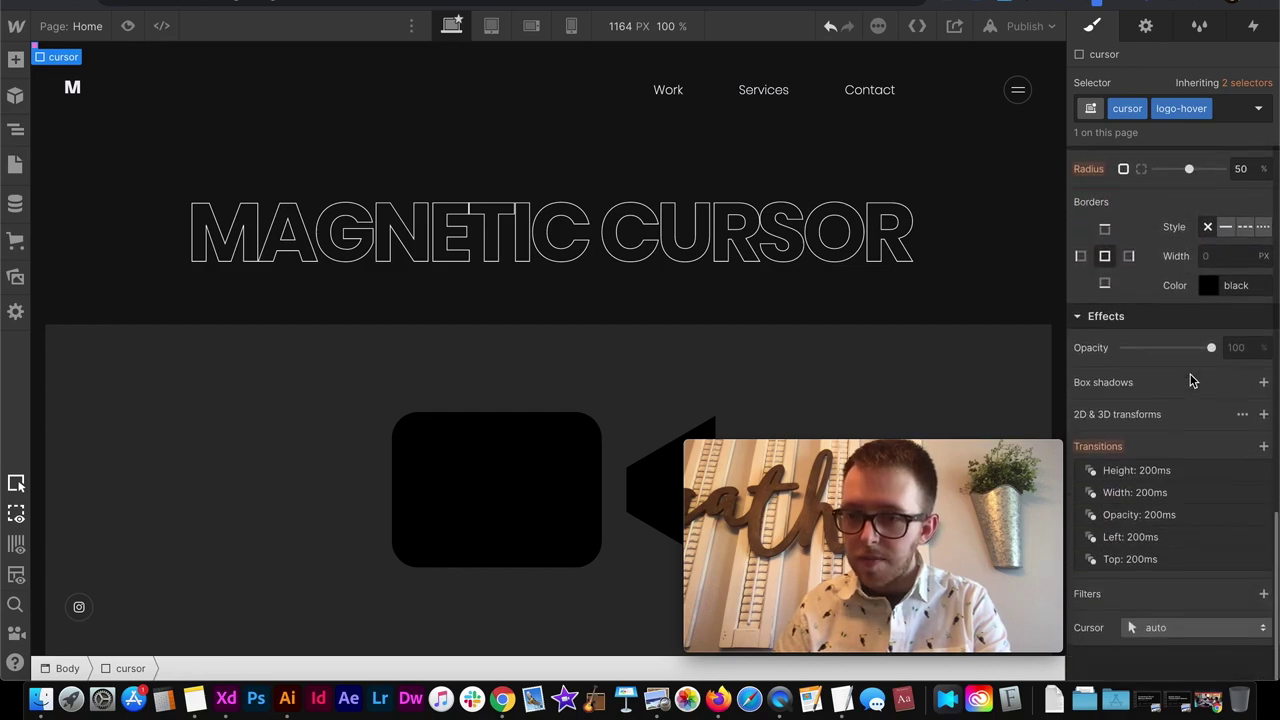
left_click(1264, 415)
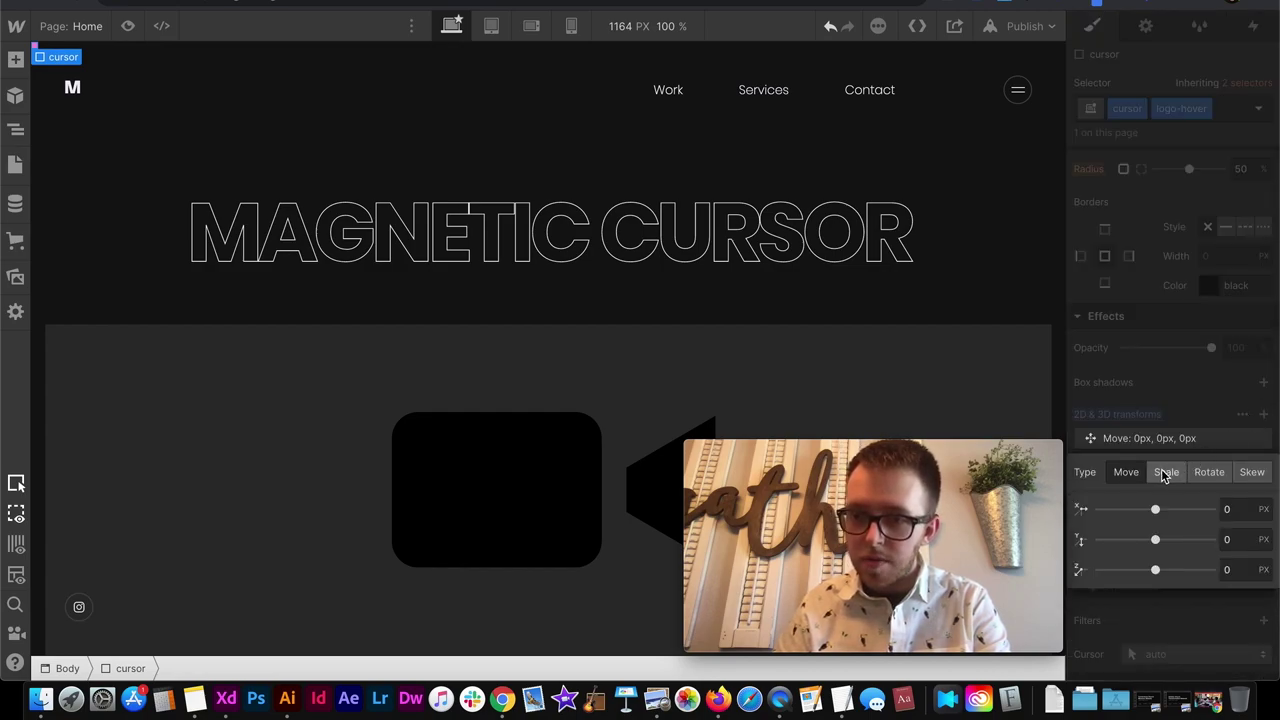
Move the logo-hover cursor 14 px right and 10 px up, then publish the site.
left_click_drag(1158, 510, 1159, 510)
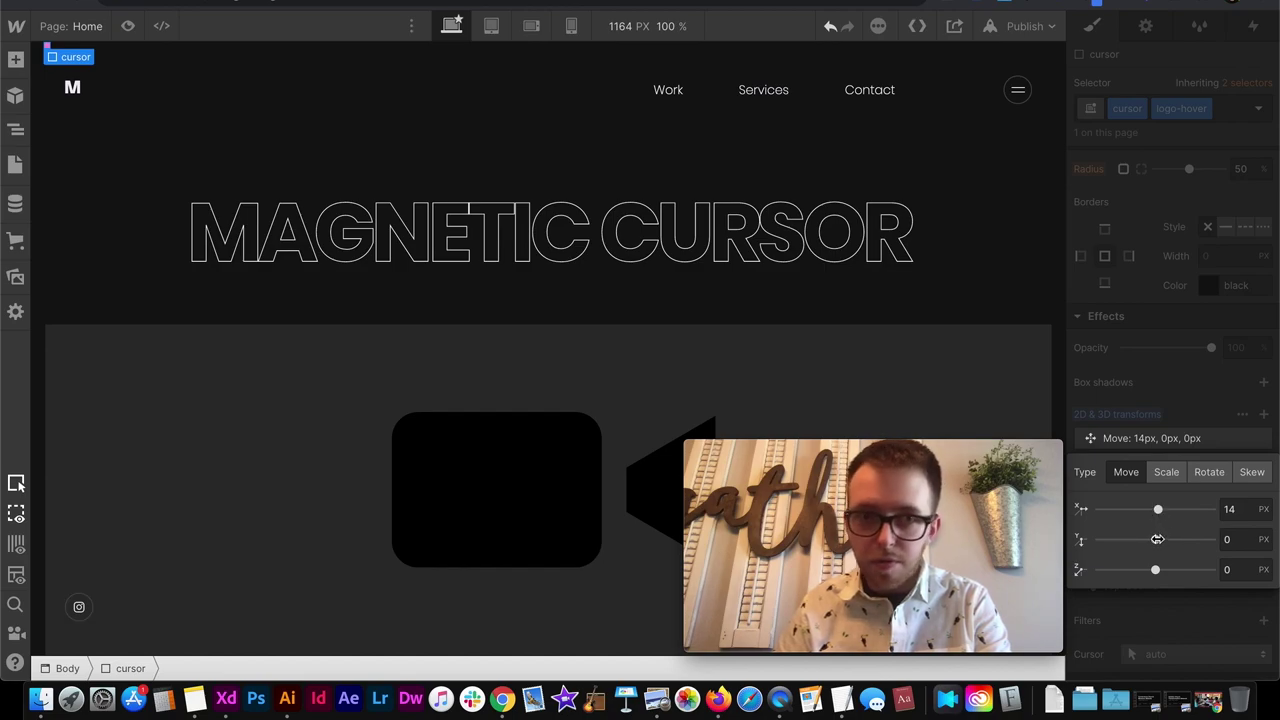
left_click_drag(1157, 539, 1155, 539)
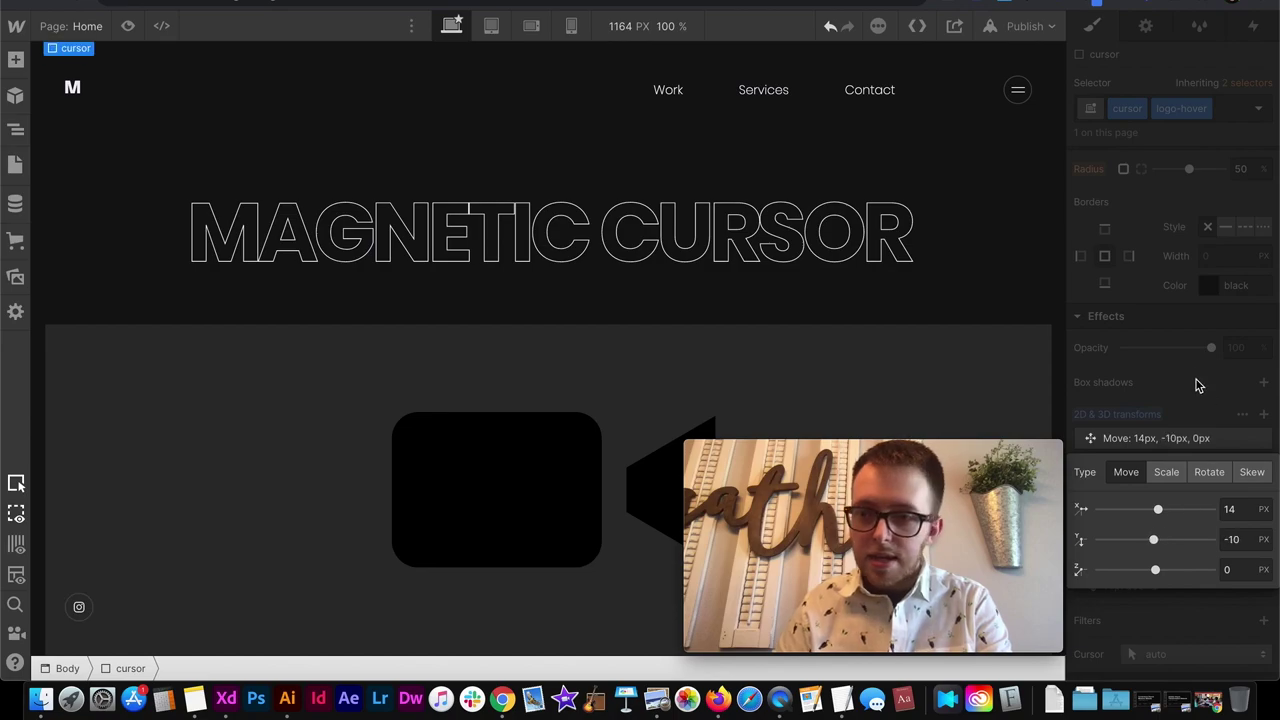
left_click(1200, 371)
left_click(1030, 26)
left_click(962, 313)
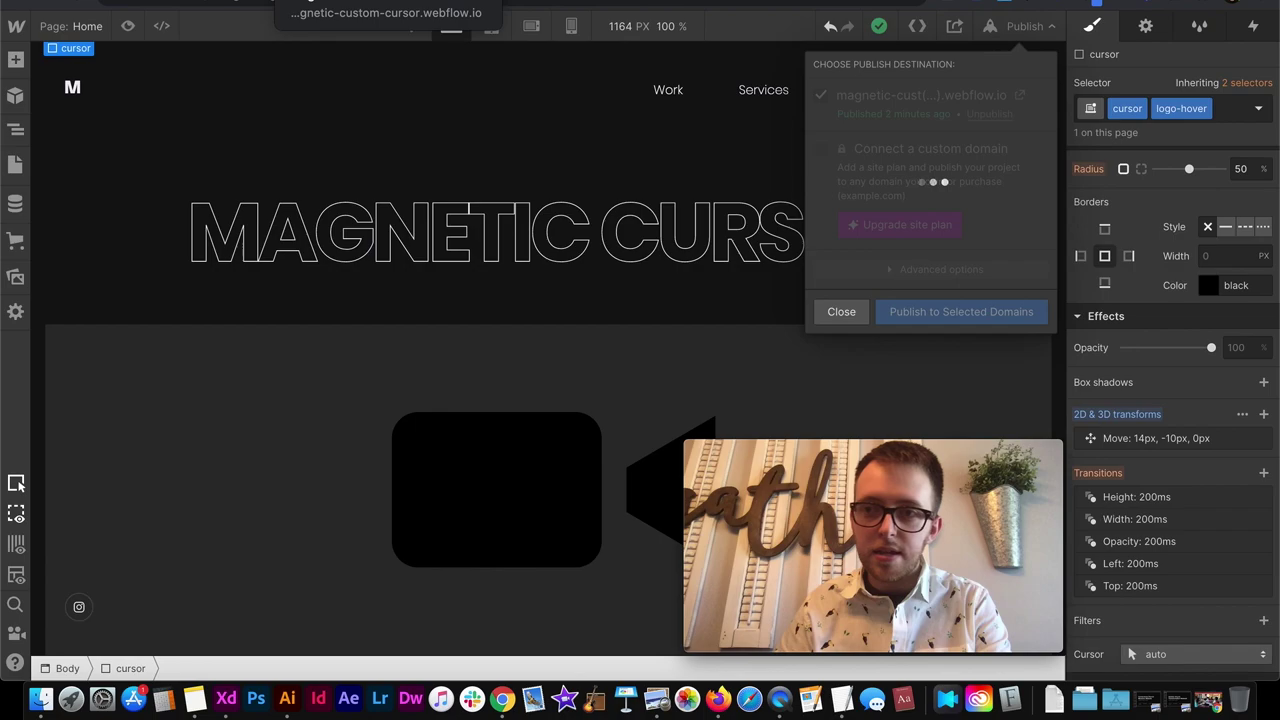
left_click(1218, 115)
Remove logo-hover from the cursor and republish the site.
left_click(1222, 109)
key("BackSpace")
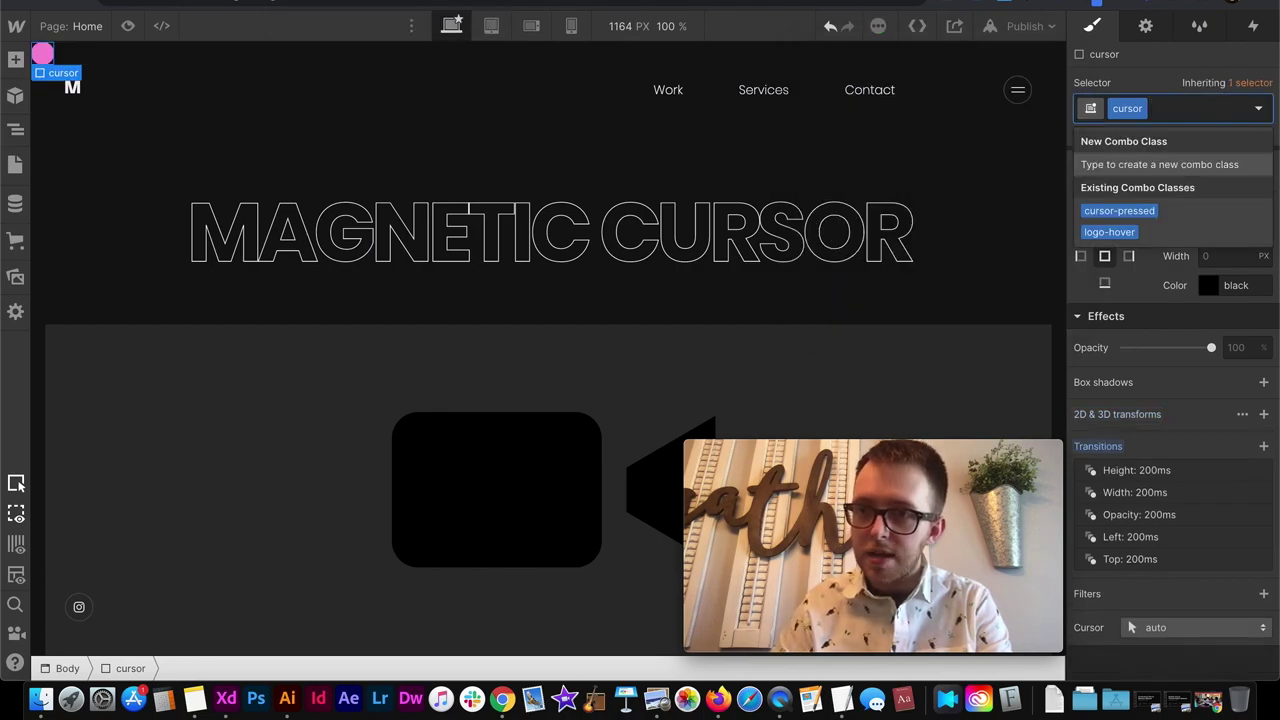
left_click(1030, 26)
left_click(937, 313)
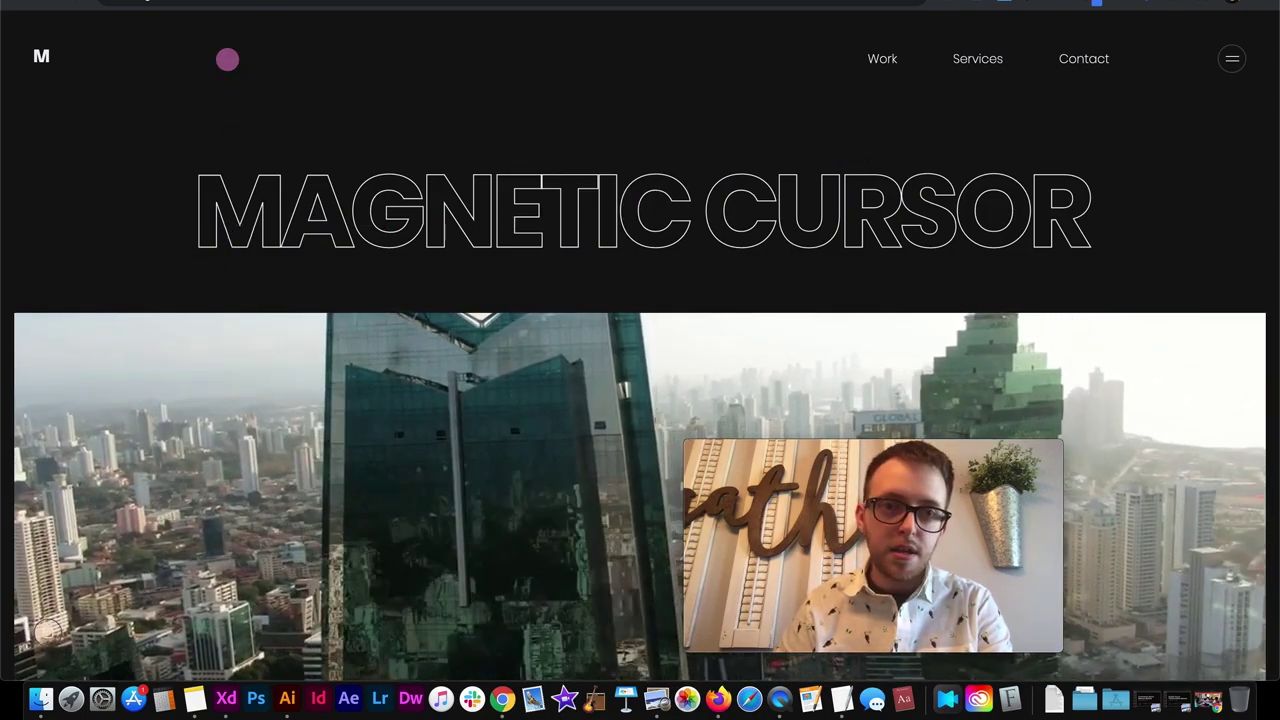
Close the live site to return to the Webflow Designer.
key("super+w")
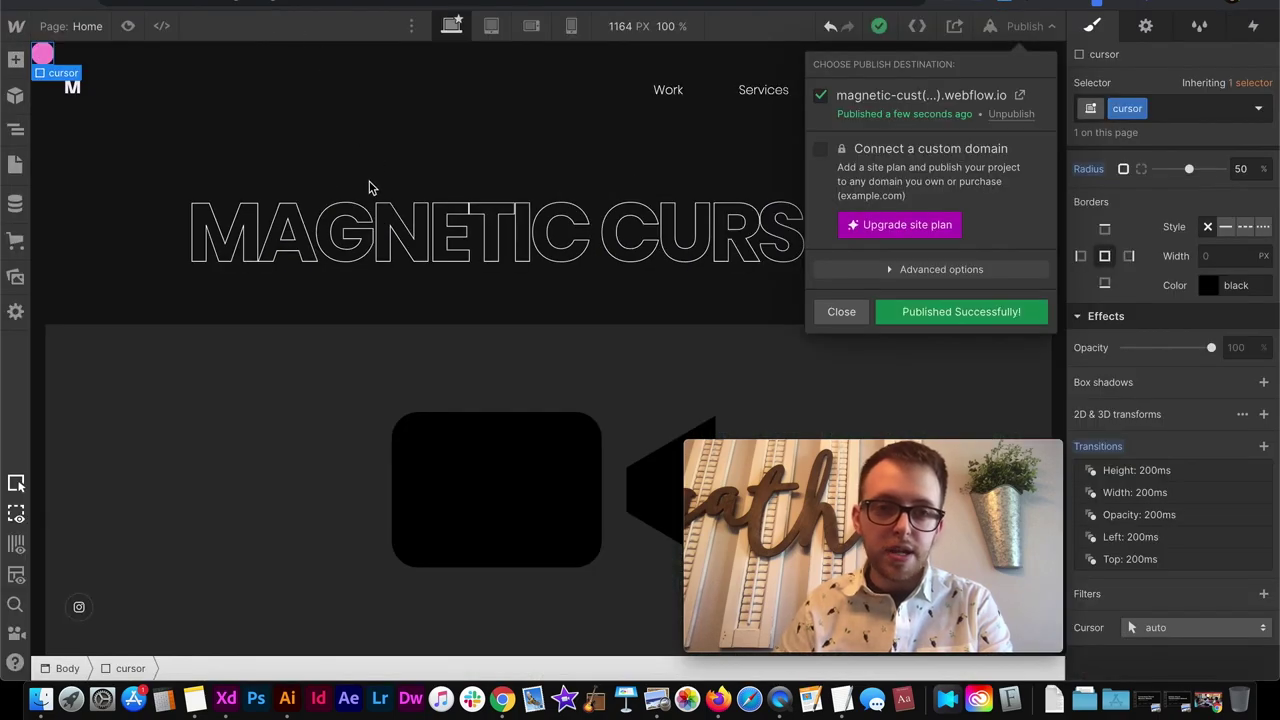
Select the video section and check its class name.
left_click(210, 308)
left_click(157, 374)
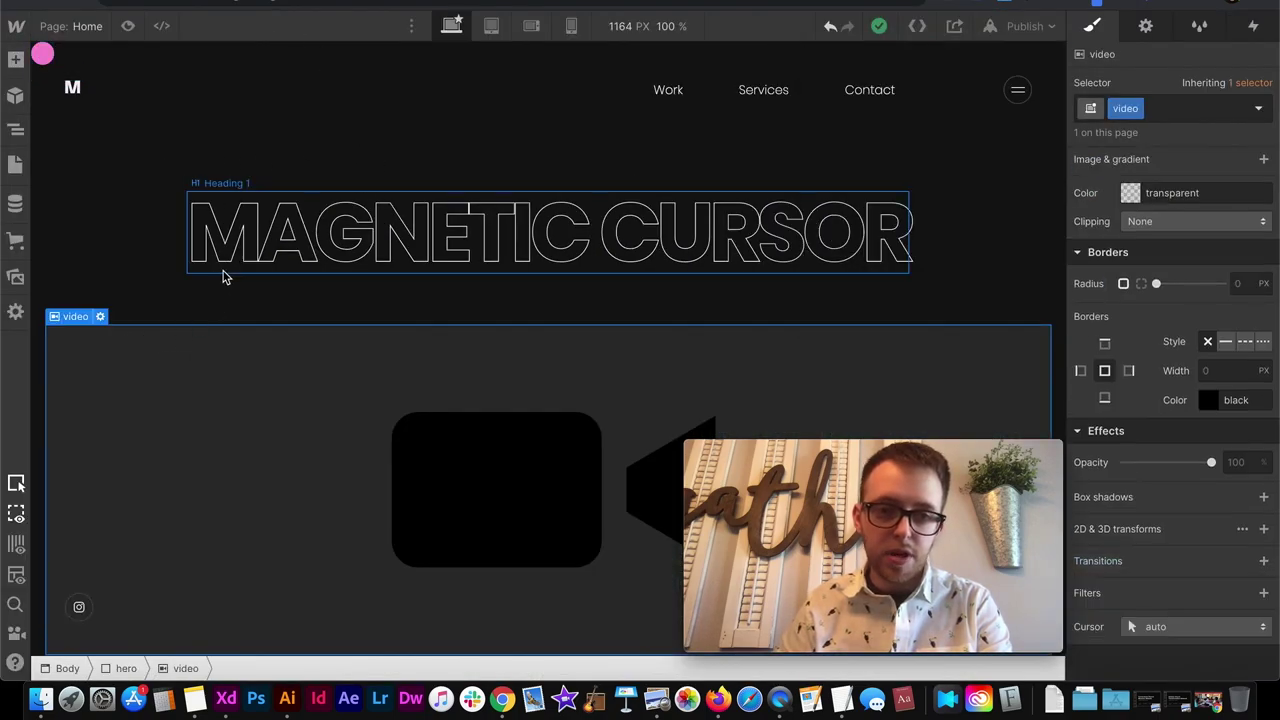
left_click(1125, 107)
left_click(1123, 107)
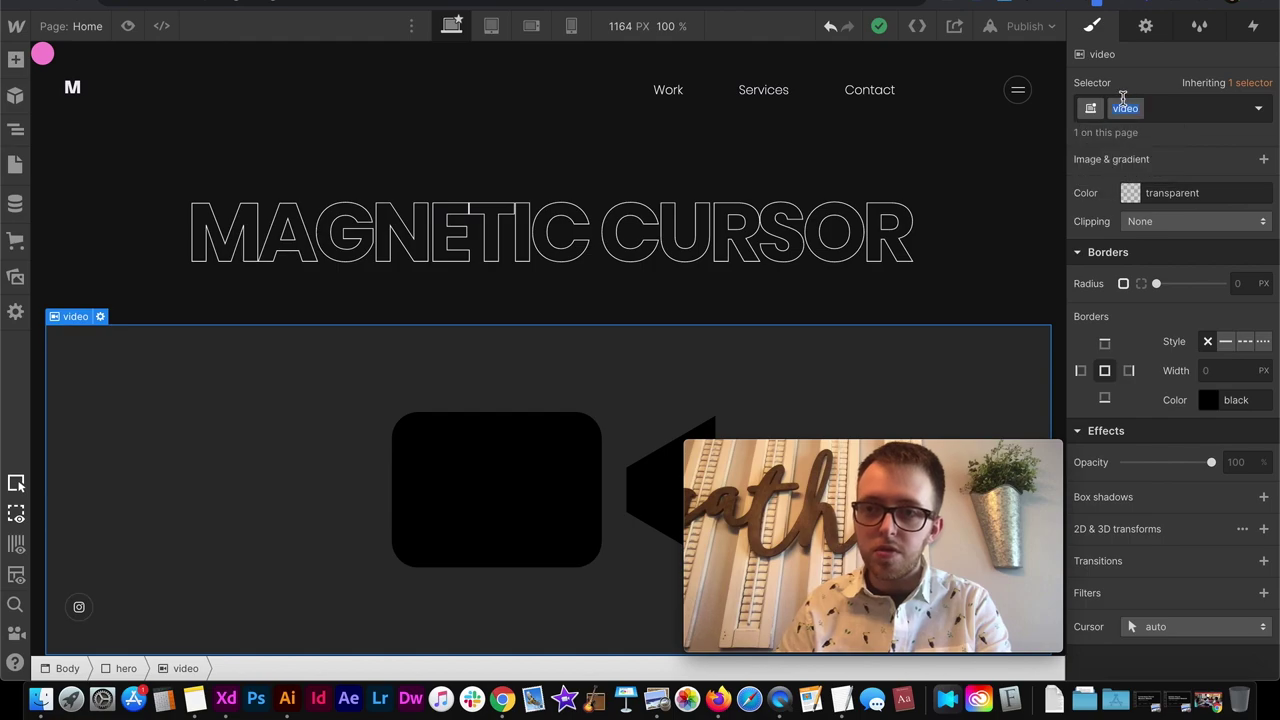
In the Home page settings, copy the logo hover code block and paste it below the existing code.
left_click(15, 164)
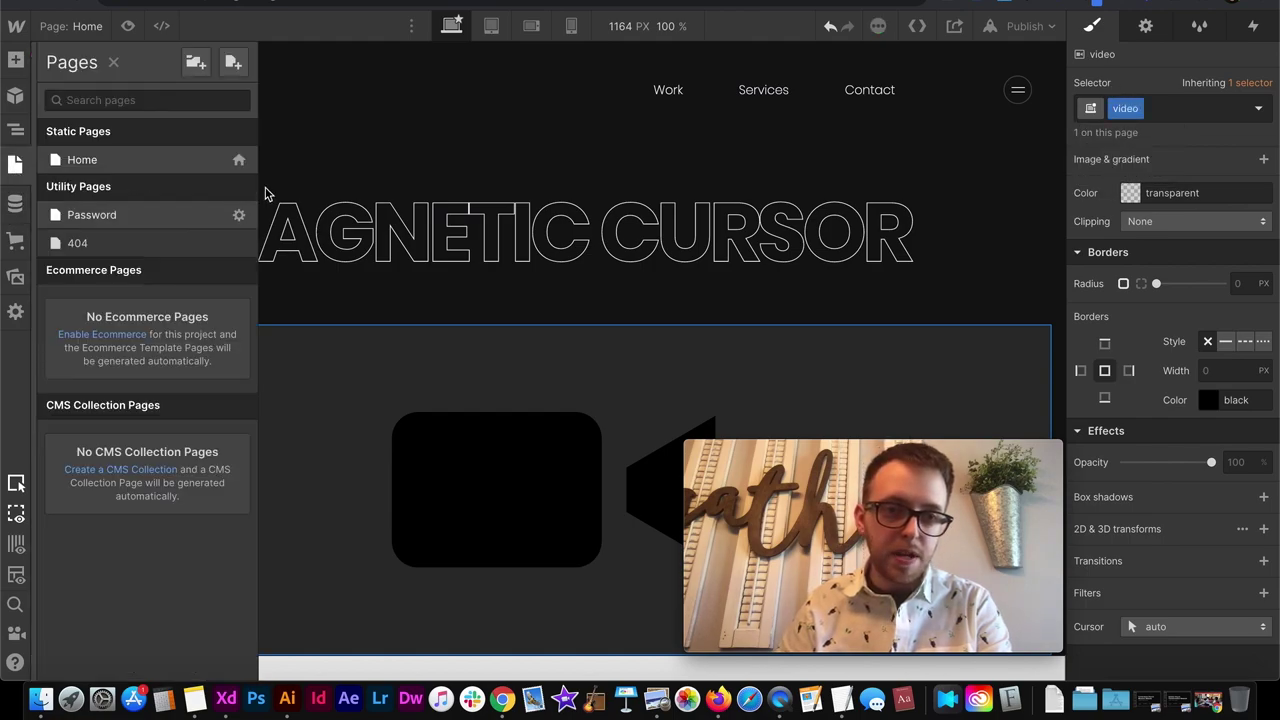
left_click(235, 160)
scroll(337, 320, "down", 20)
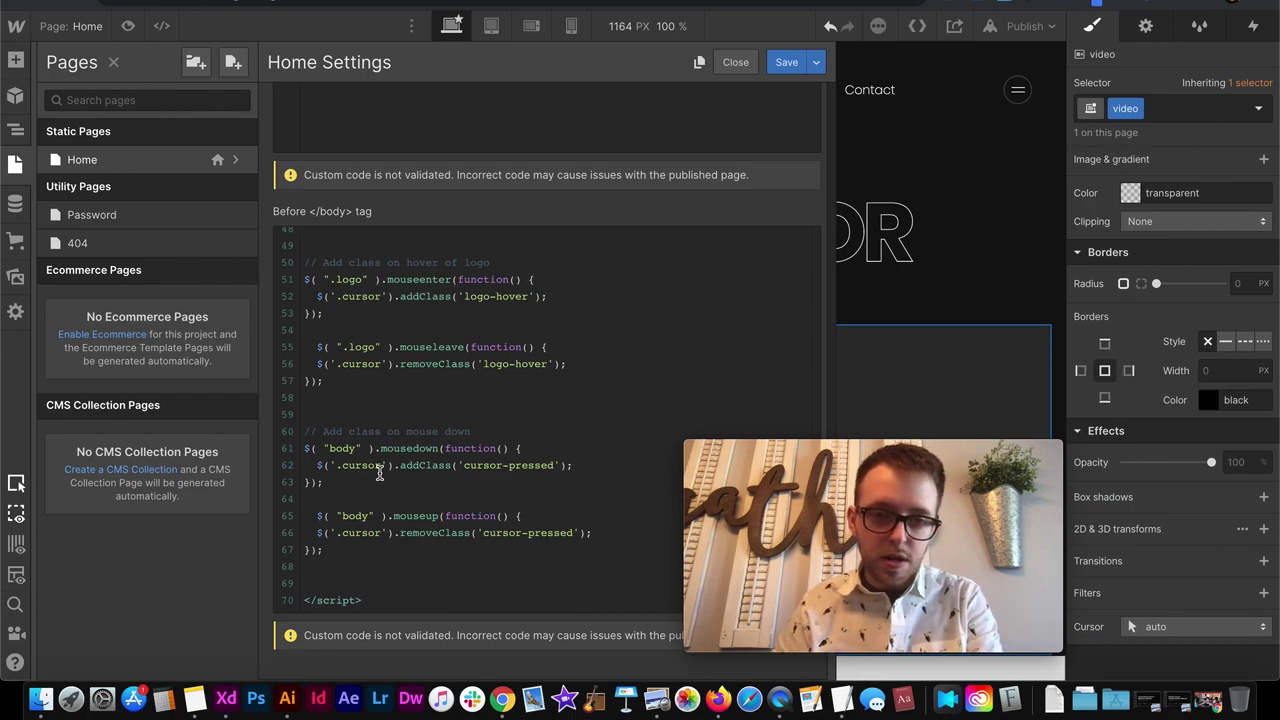
left_click_drag(349, 391, 297, 270)
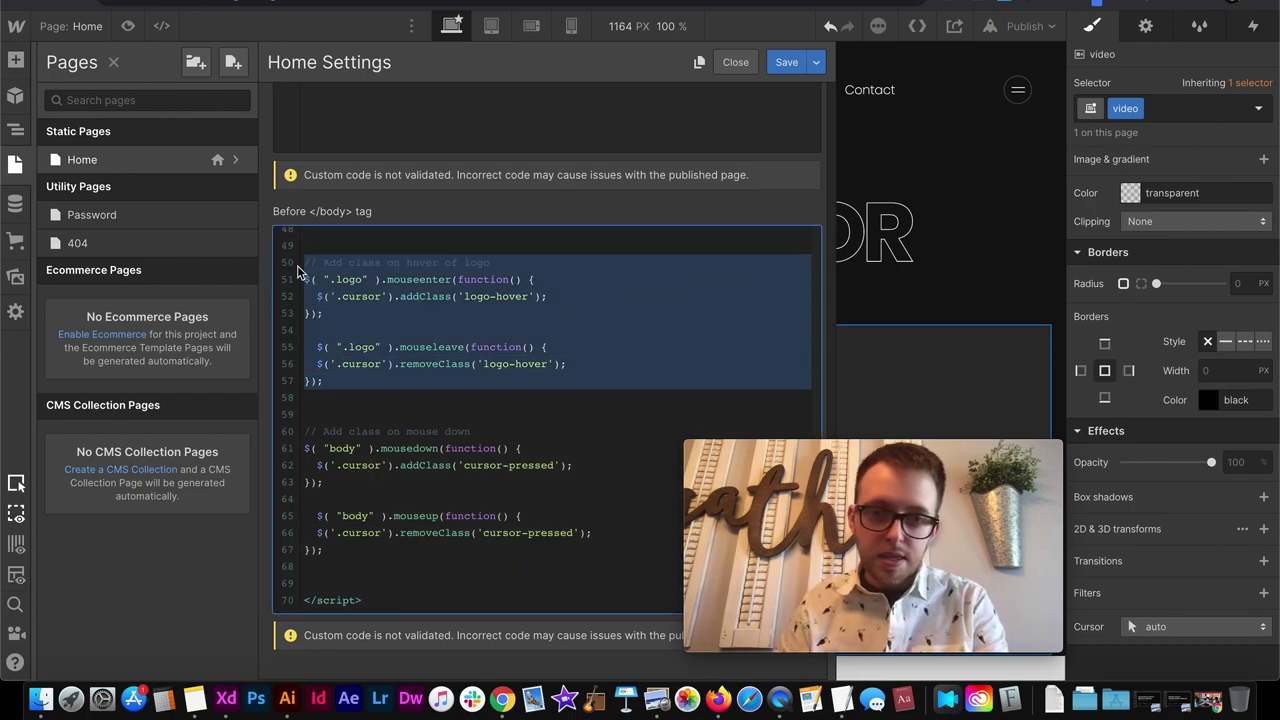
key("ctrl+c")
left_click(365, 406)
key("Return")
key("Return")
key("ctrl+v")
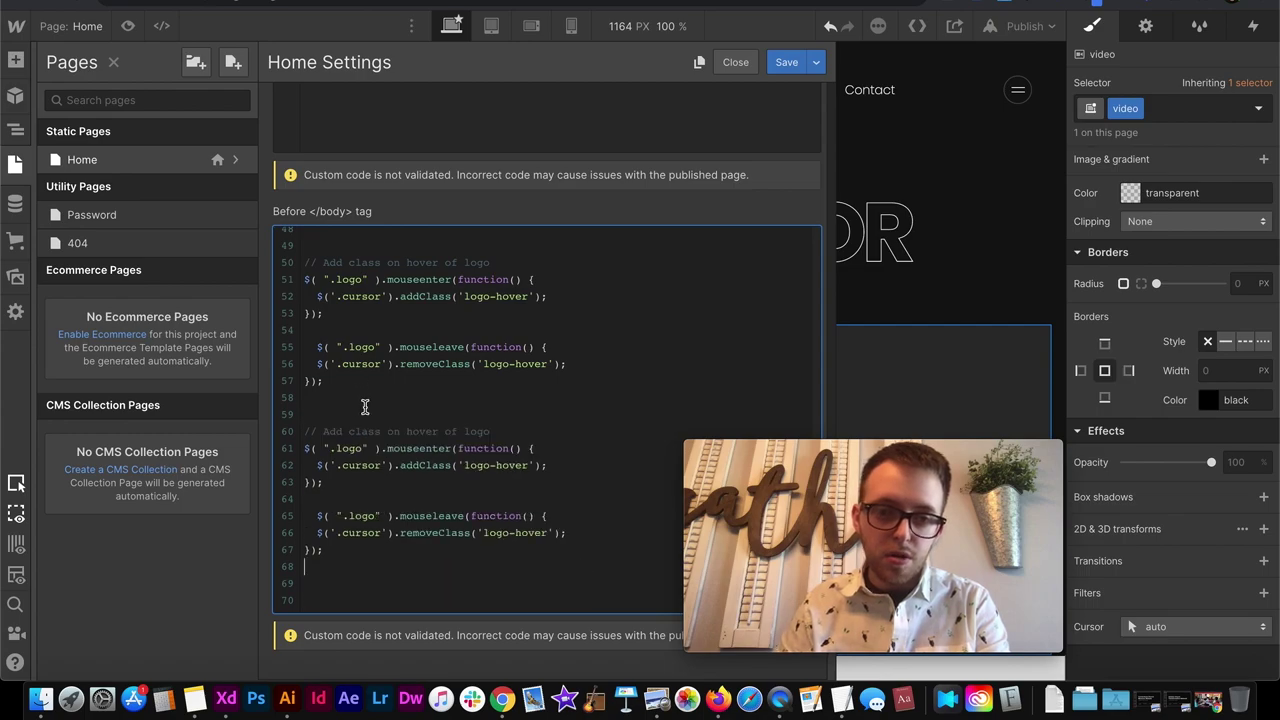
In the copy, change .logo to .video and logo-hover to video-hover, then save.
double_click(360, 448)
type("video")
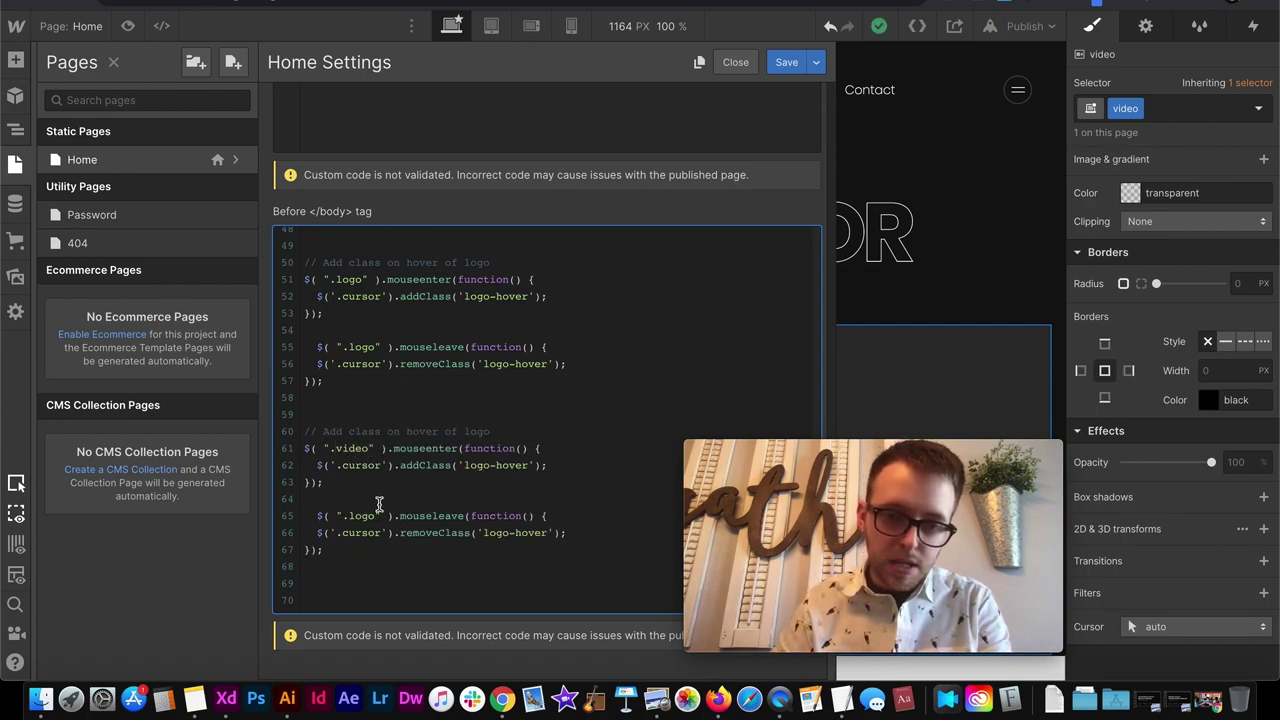
double_click(362, 516)
key("BackSpace")
type("video")
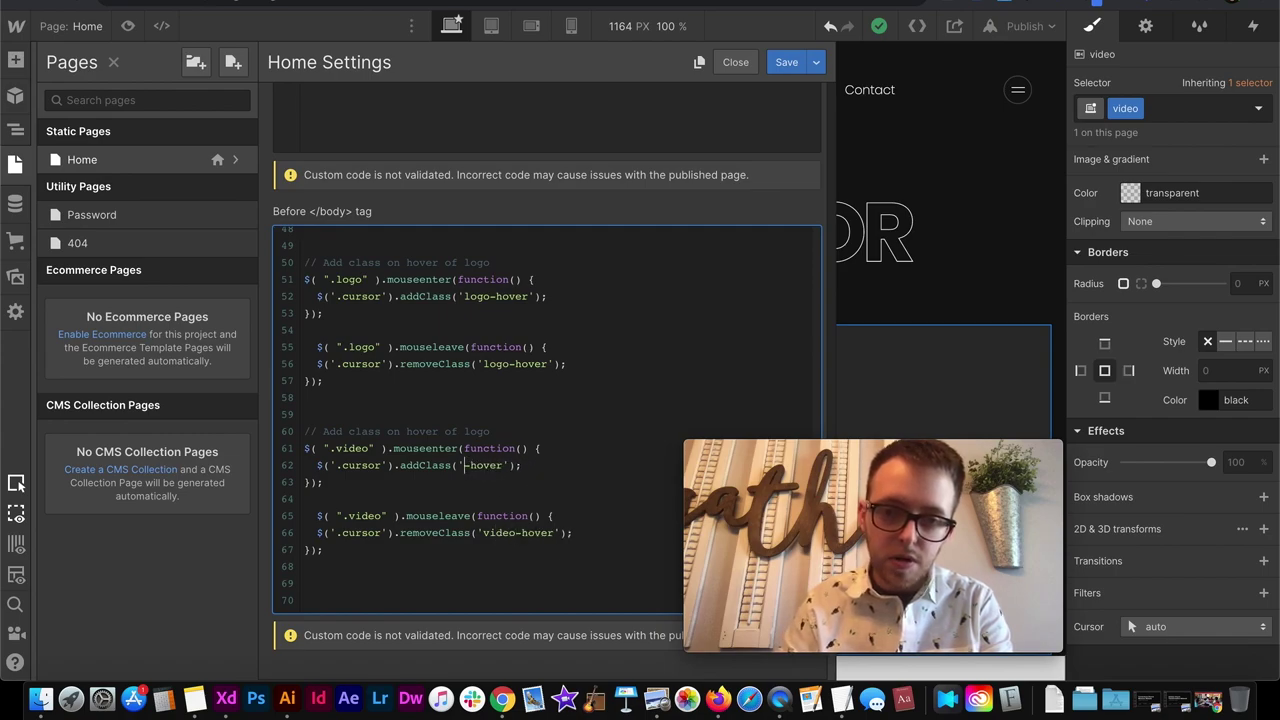
left_click(786, 62)
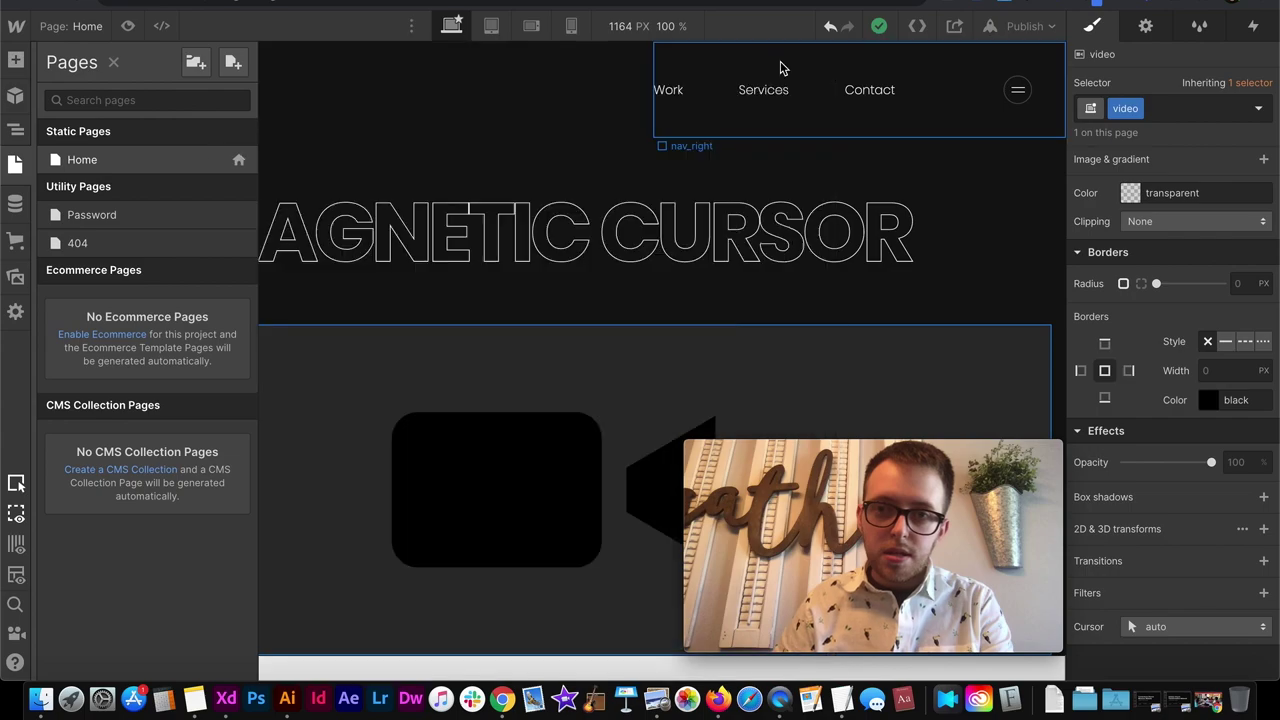
Select the cursor and add a video-hover combo class to it.
left_click(10, 132)
left_click(82, 116)
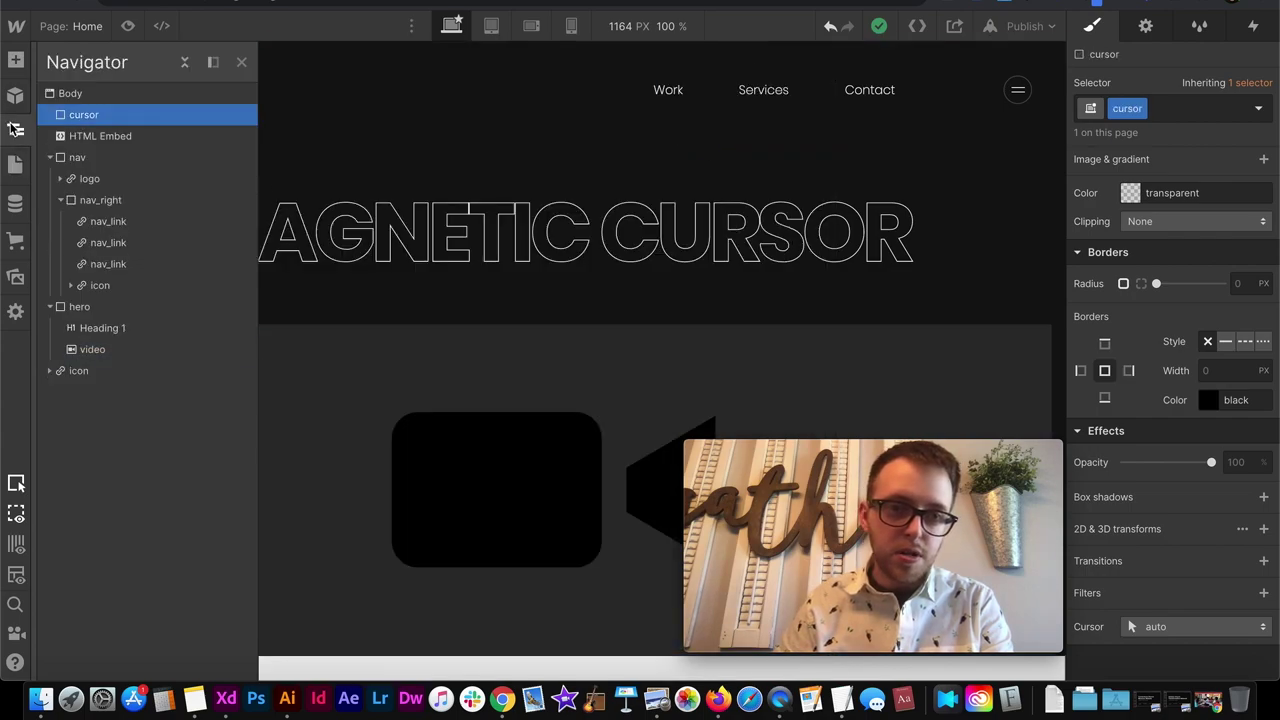
left_click(1176, 110)
type("video-hover")
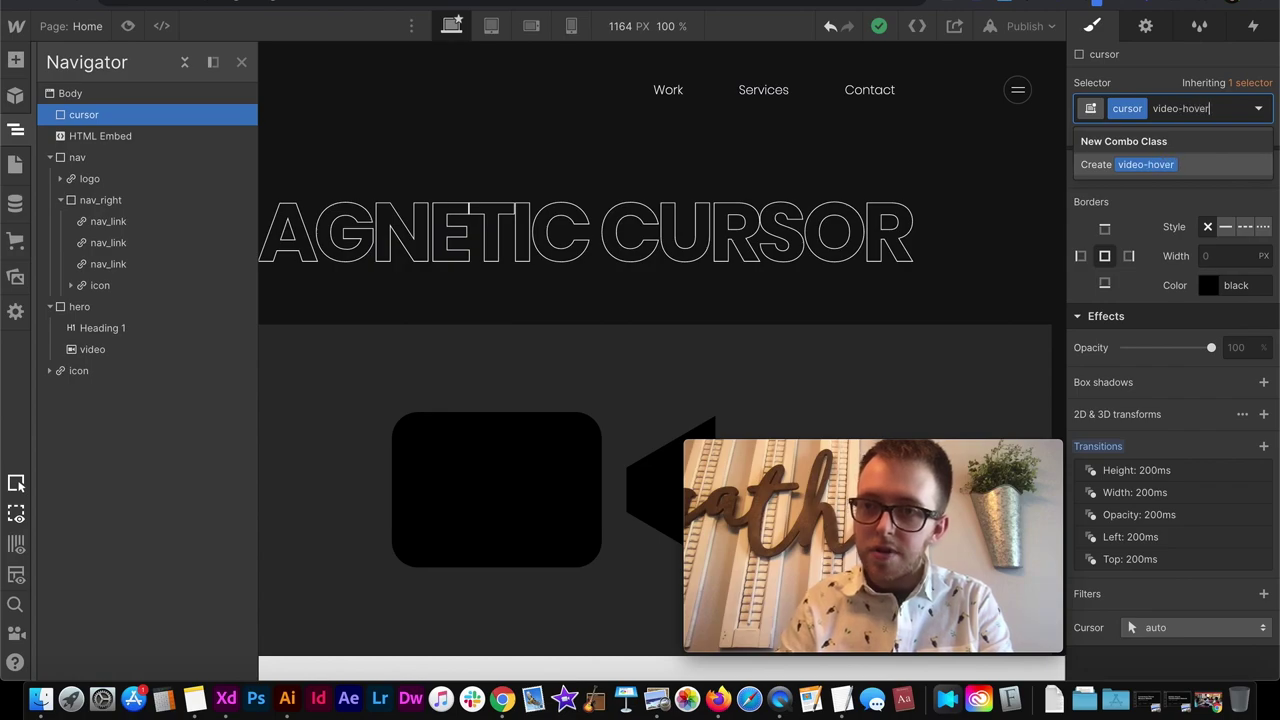
key("Return")
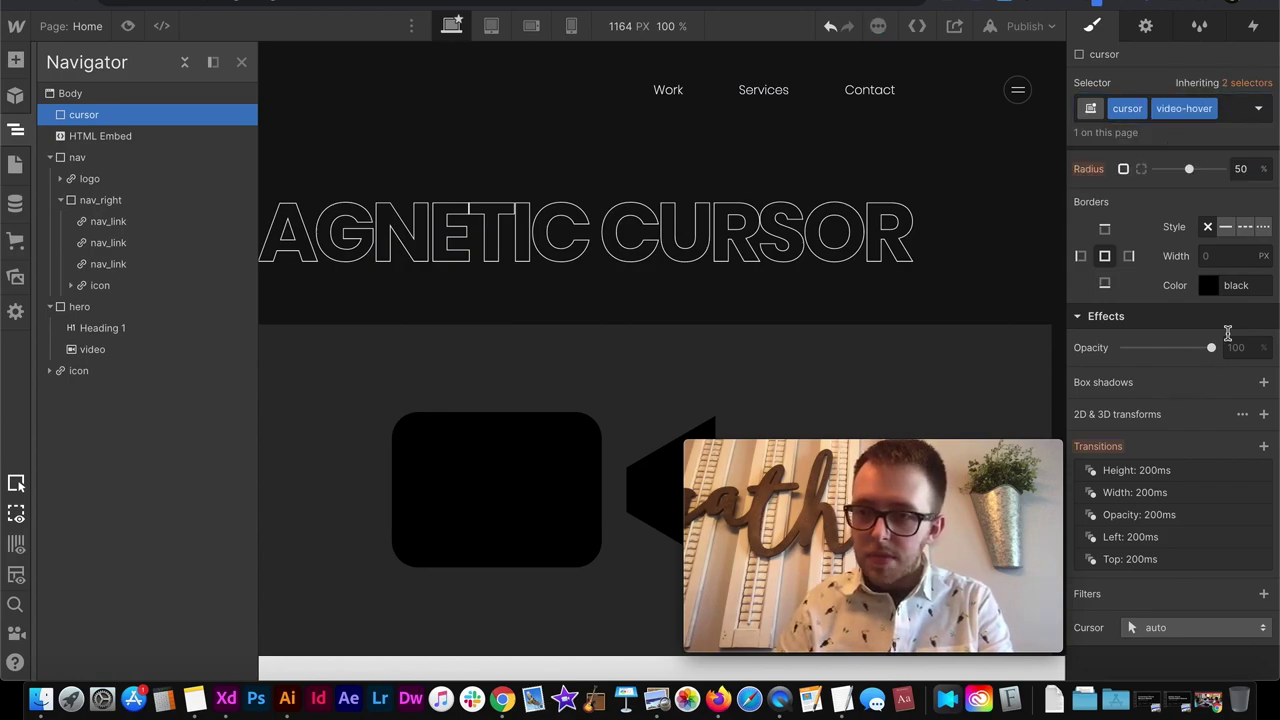
scroll(1200, 320, "up", 3)
scroll(1189, 306, "down", 2)
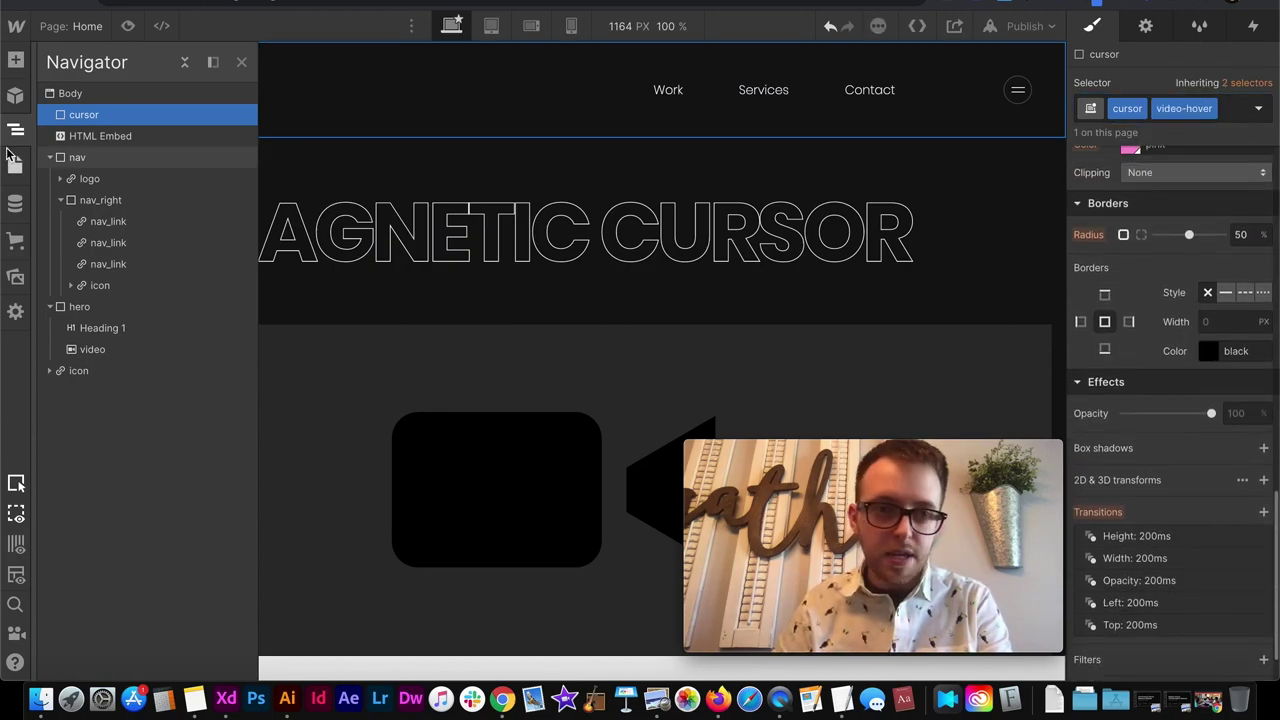
key("z")
scroll(1203, 393, "up", 3)
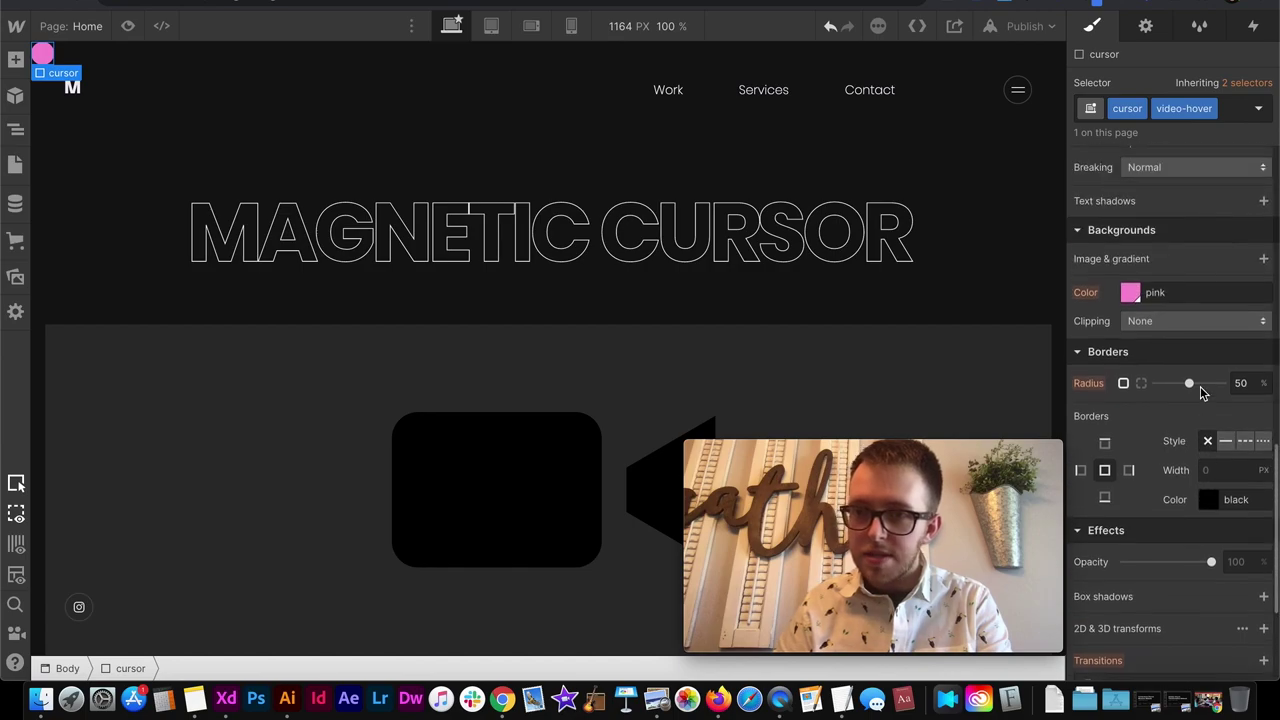
Upload arrow.svg as the video-hover cursor's background image.
left_click(1263, 258)
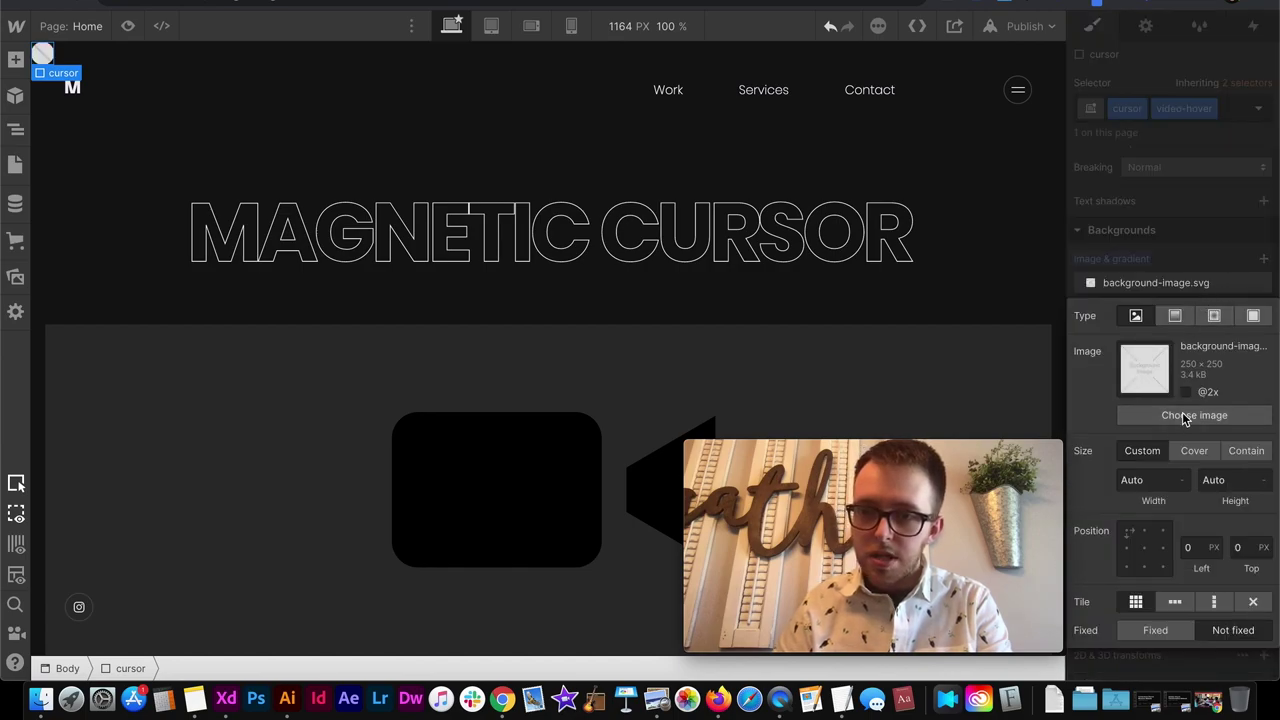
left_click(1185, 416)
left_click_drag(543, 149, 90, 190)
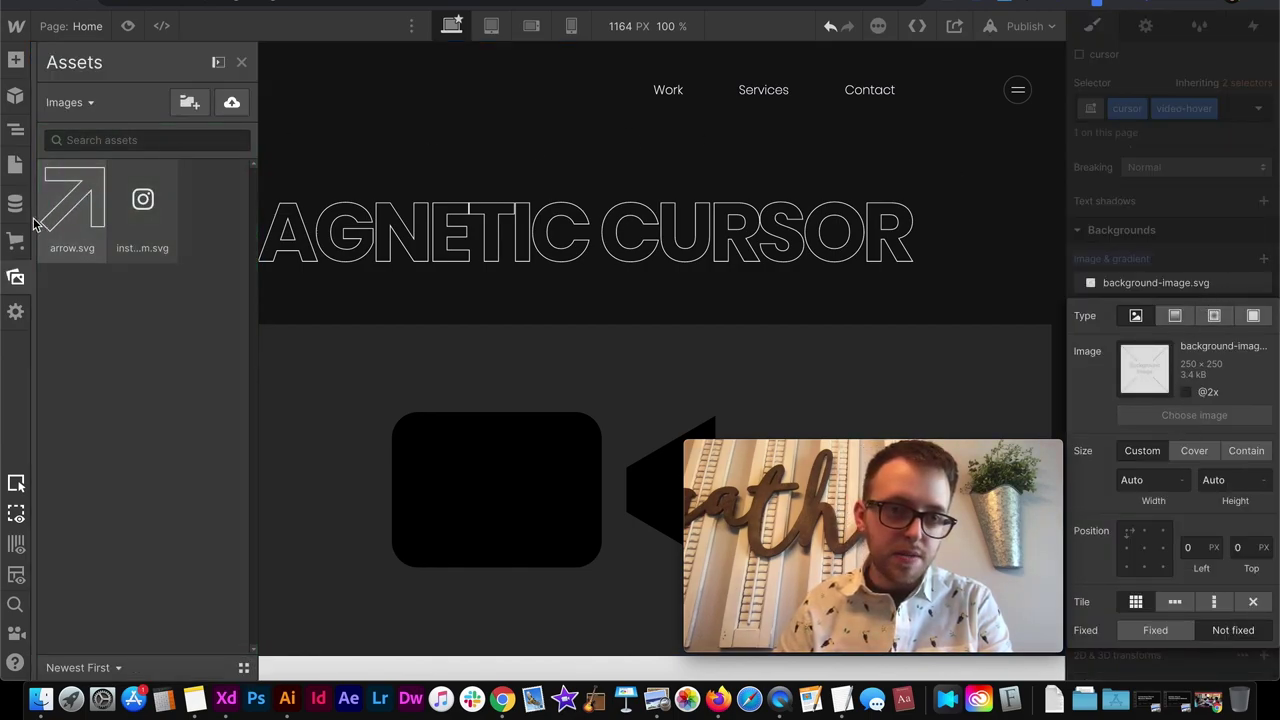
left_click(22, 283)
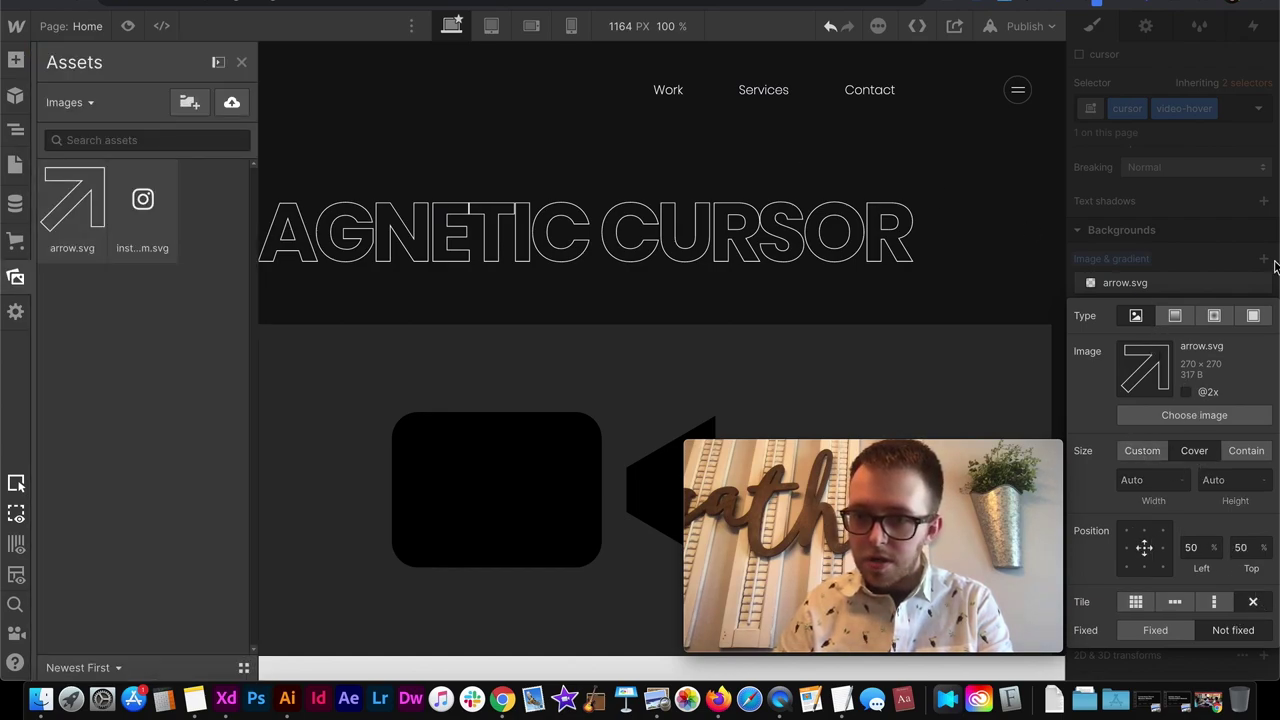
left_click(1186, 254)
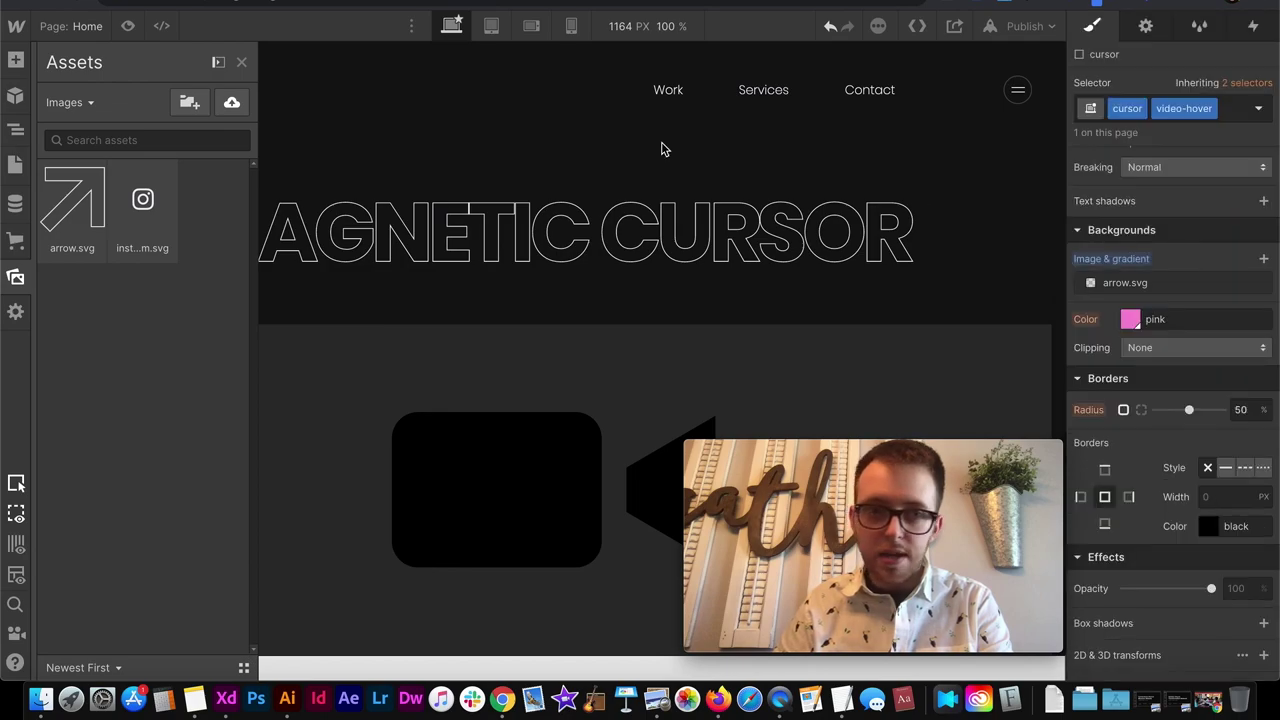
left_click(15, 278)
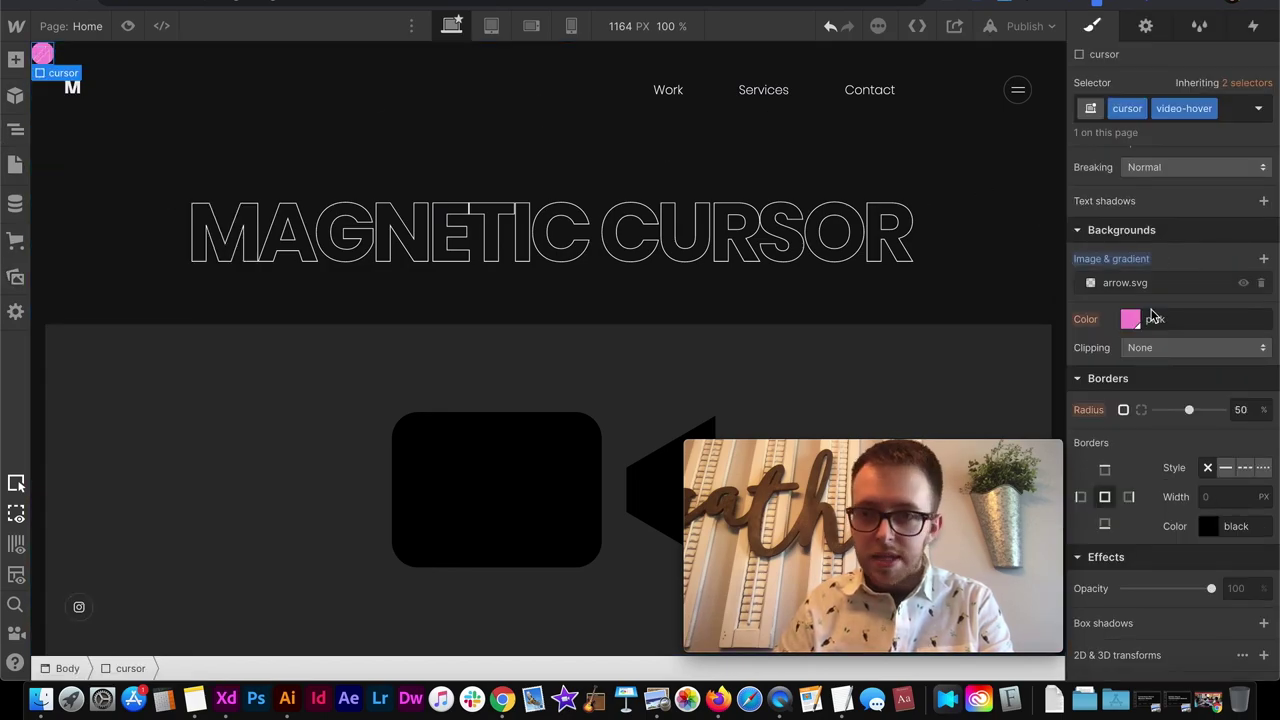
Make the video-hover cursor's background colour transparent.
left_click(1130, 319)
left_click(1084, 596)
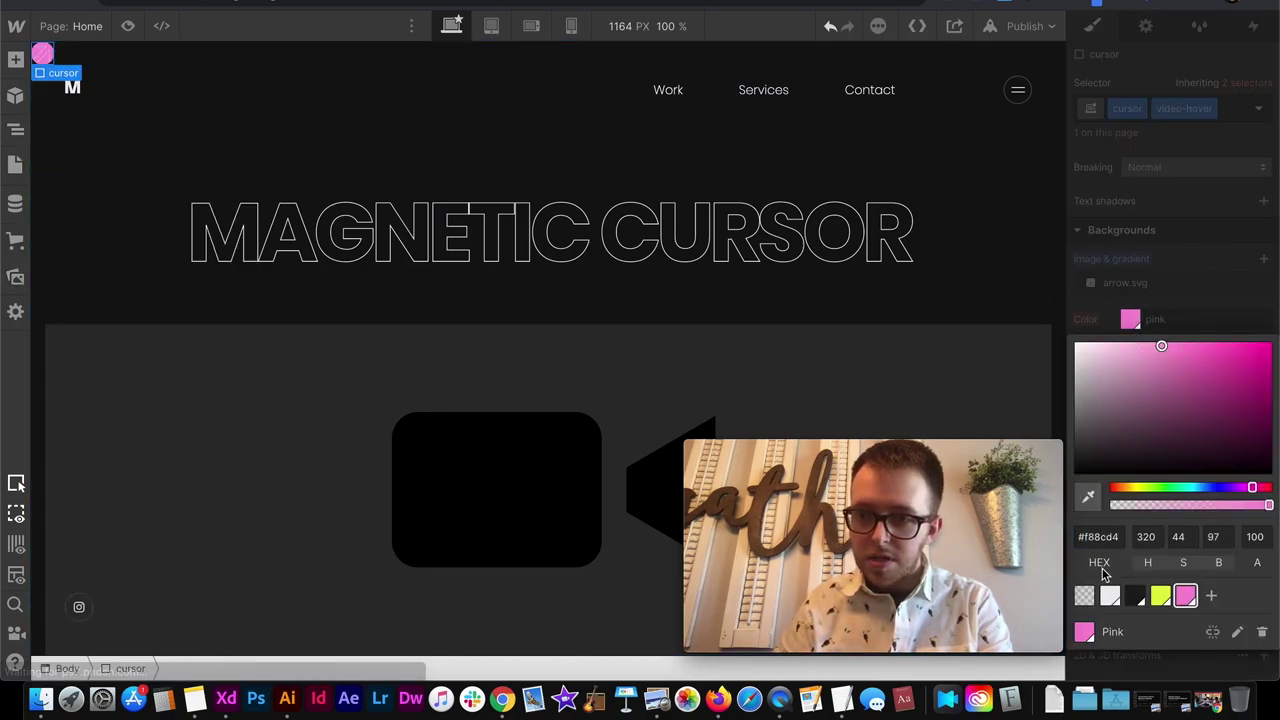
left_click(1203, 290)
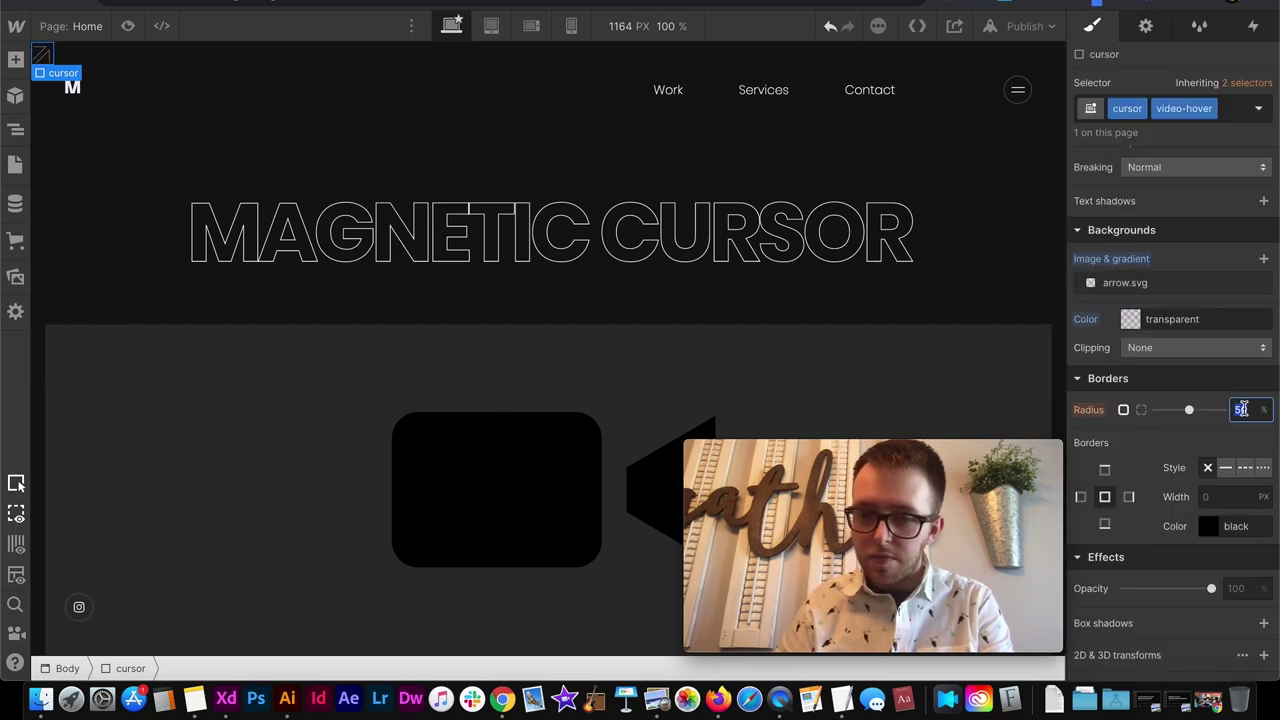
scroll(1210, 290, "up", 15)
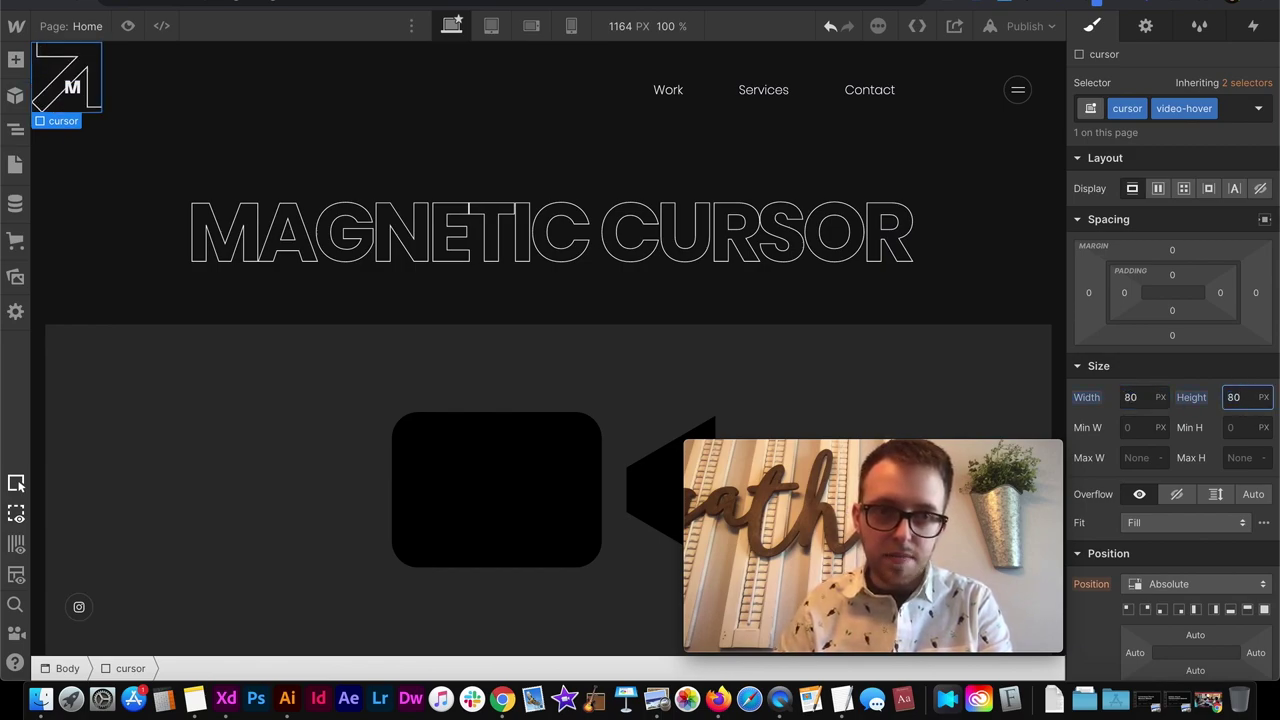
Remove video-hover from the cursor, publish the site, and open the live page.
left_click(1233, 112)
key("BackSpace")
left_click(1050, 58)
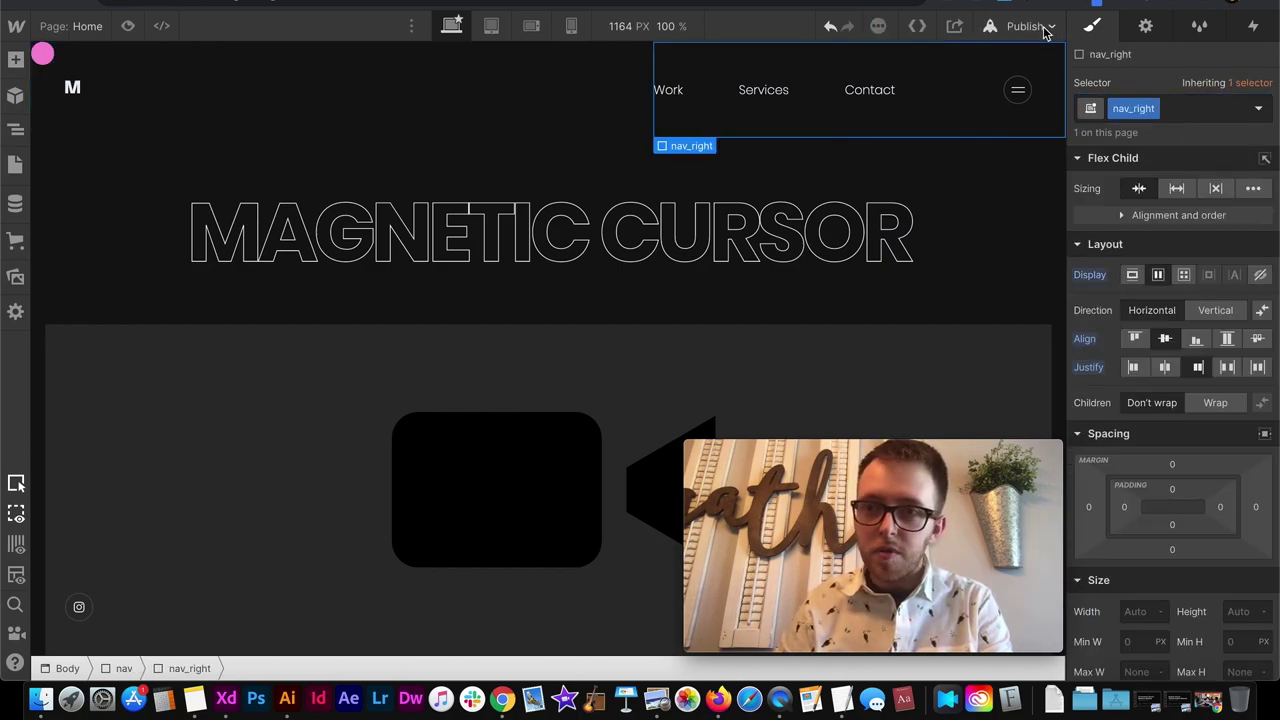
left_click(1045, 30)
left_click(948, 313)
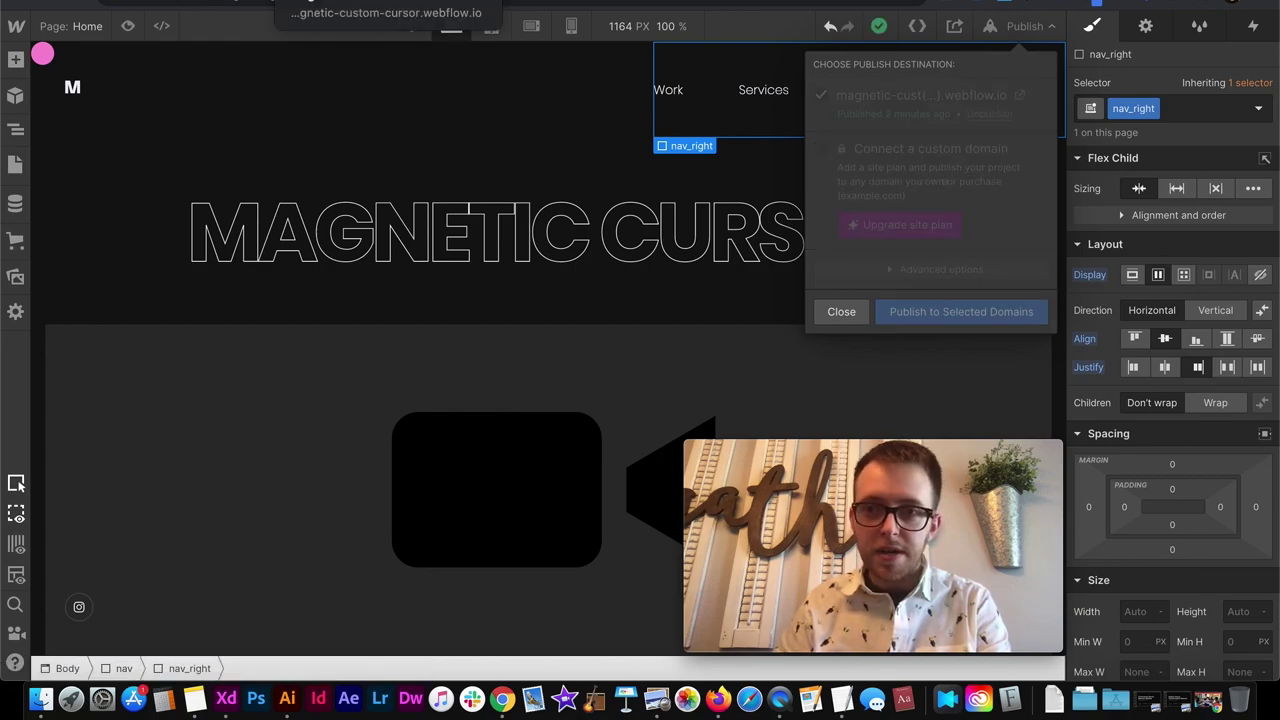
left_click(921, 95)
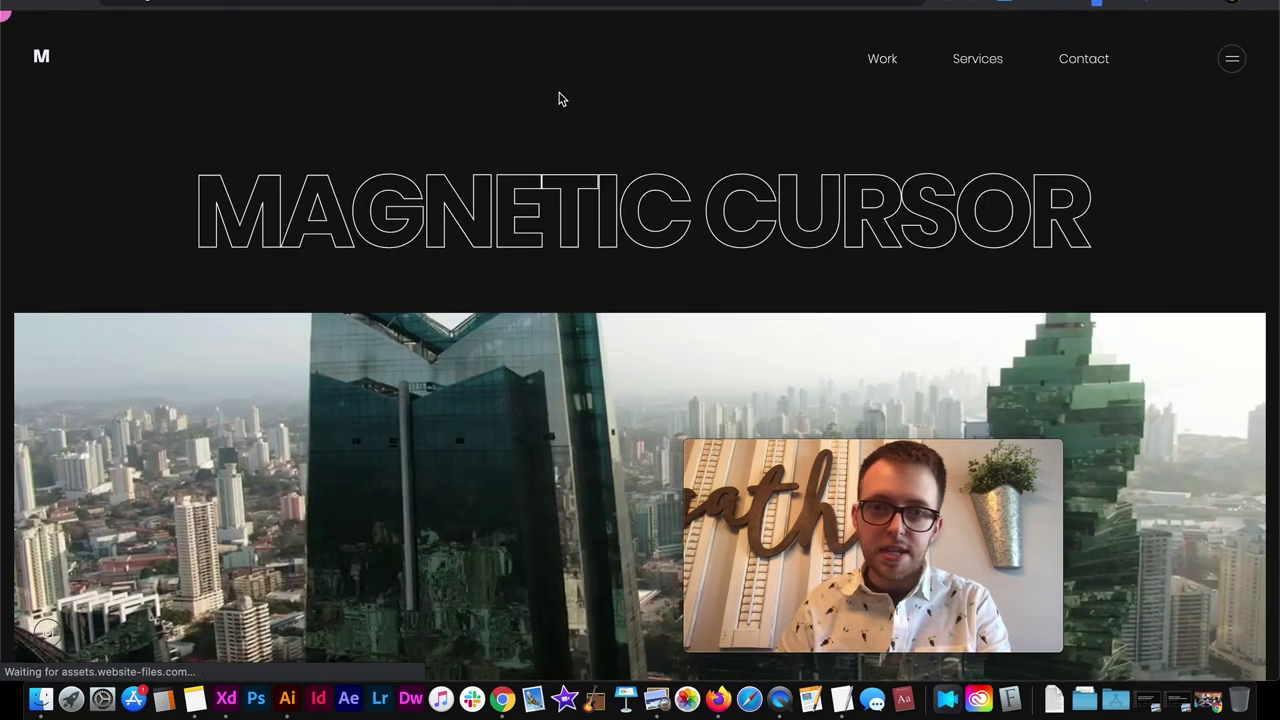